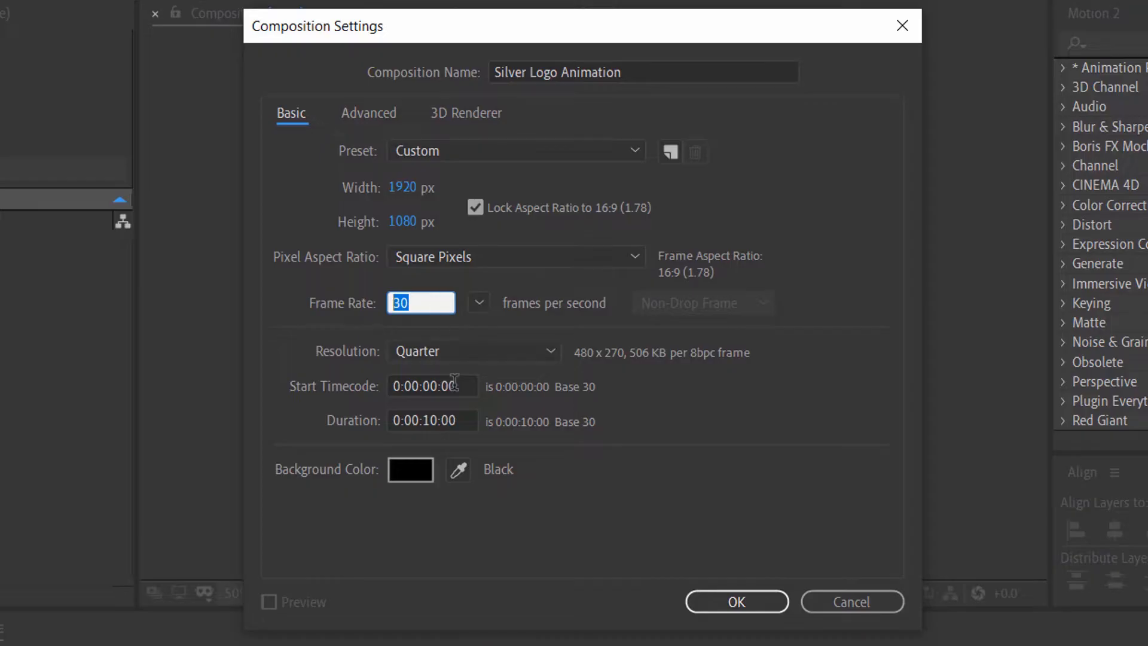
# Step: Create the Silver Logo Animation composition at 1920 x 1080 px, 30 frames per second, with a duration of 0:00:10:00
pyautogui.moveTo(463, 419); pyautogui.dragTo(389, 423)
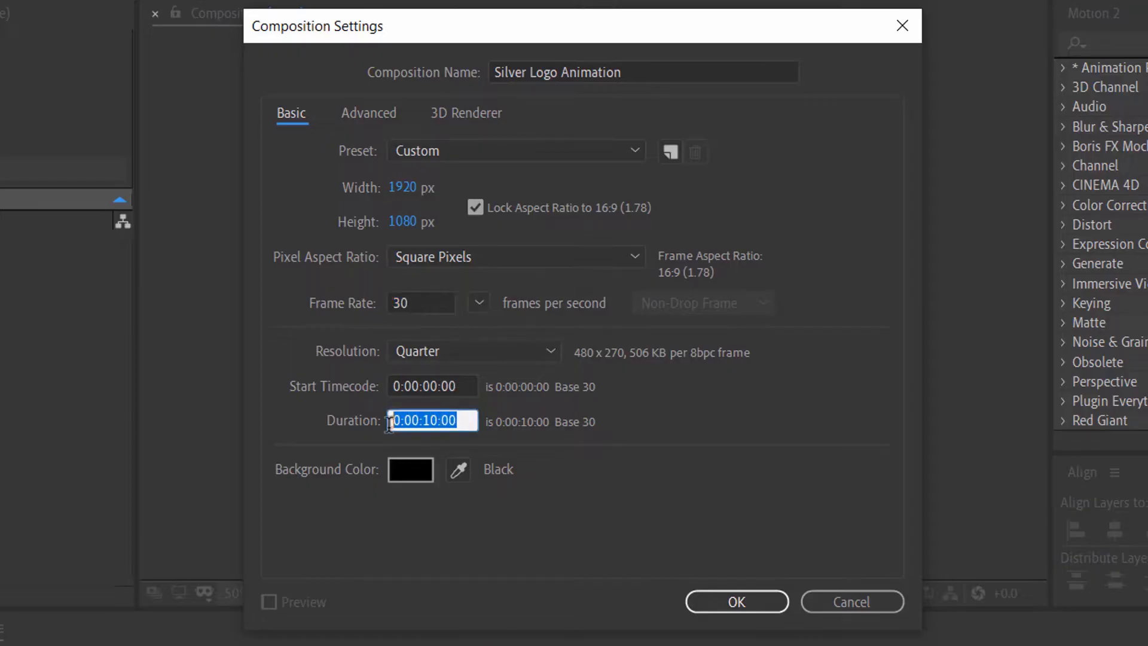
pyautogui.click(544, 432)
pyautogui.click(629, 451)
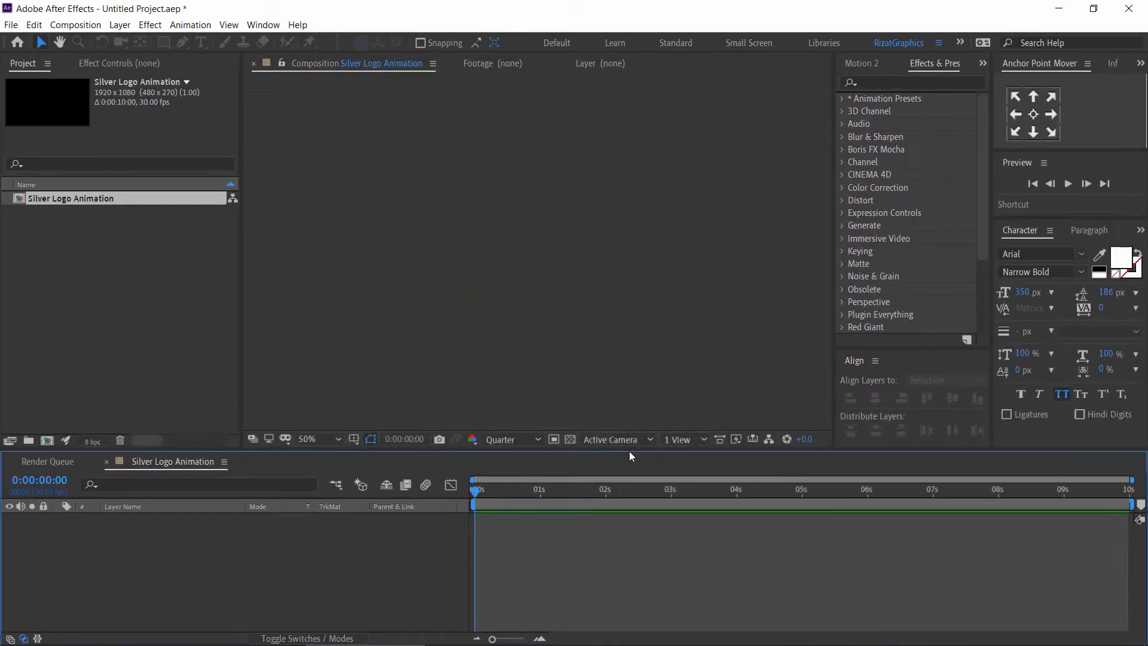
# Step: Add a text layer reading "Silver" to the composition
pyautogui.click(205, 47)
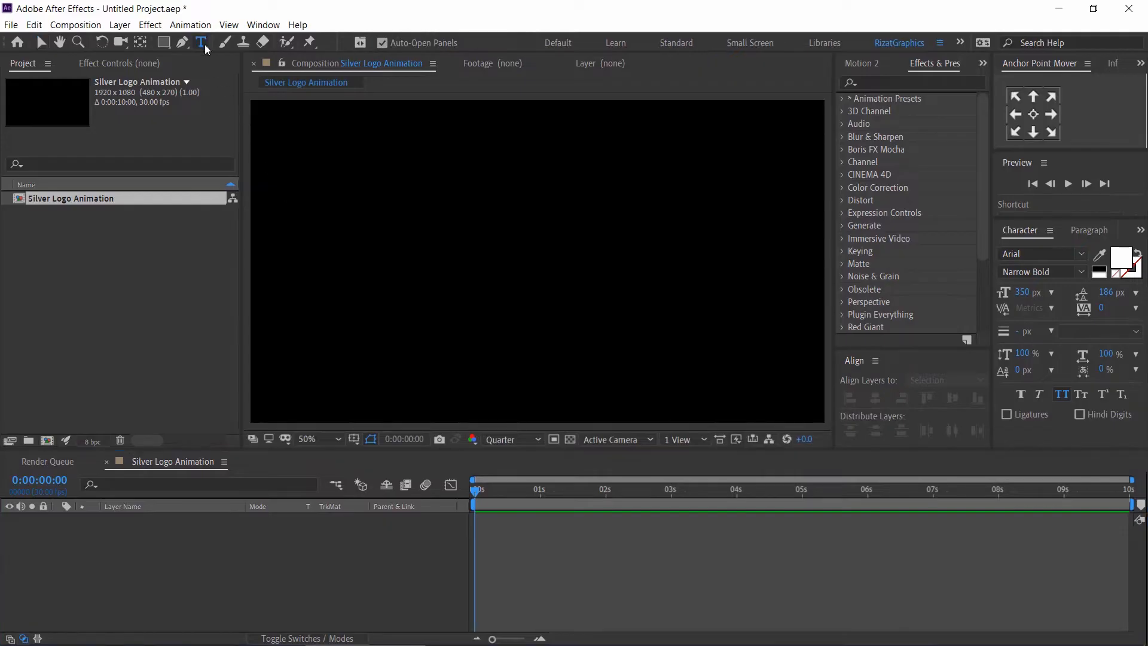
pyautogui.click(403, 293)
pyautogui.write('S')
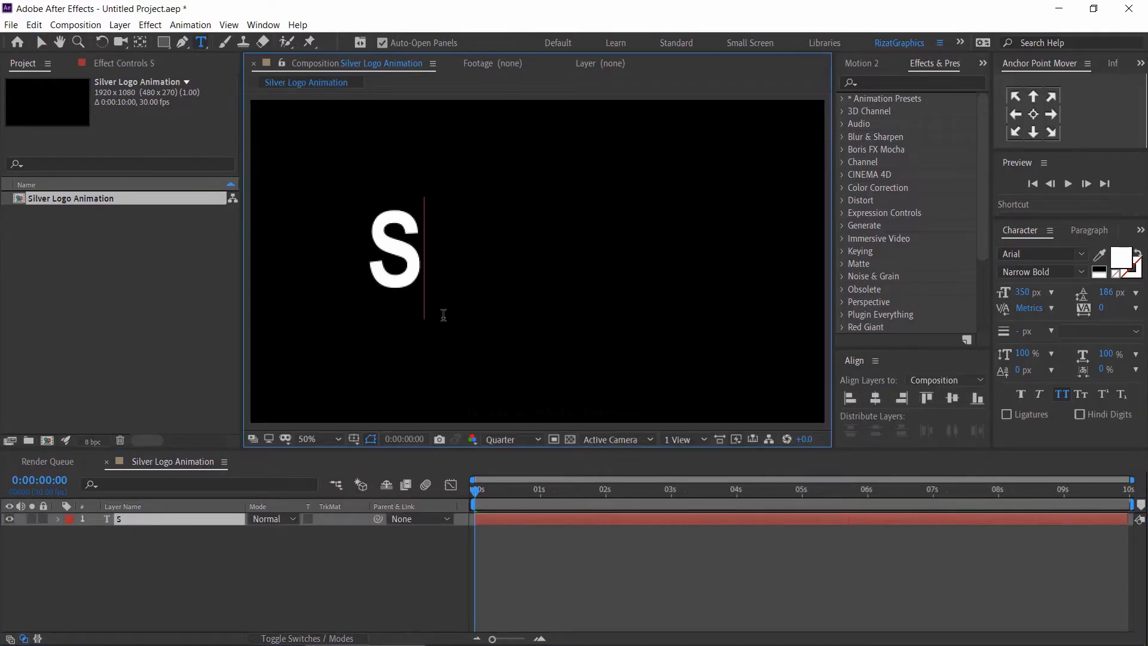
pyautogui.write('ilver')
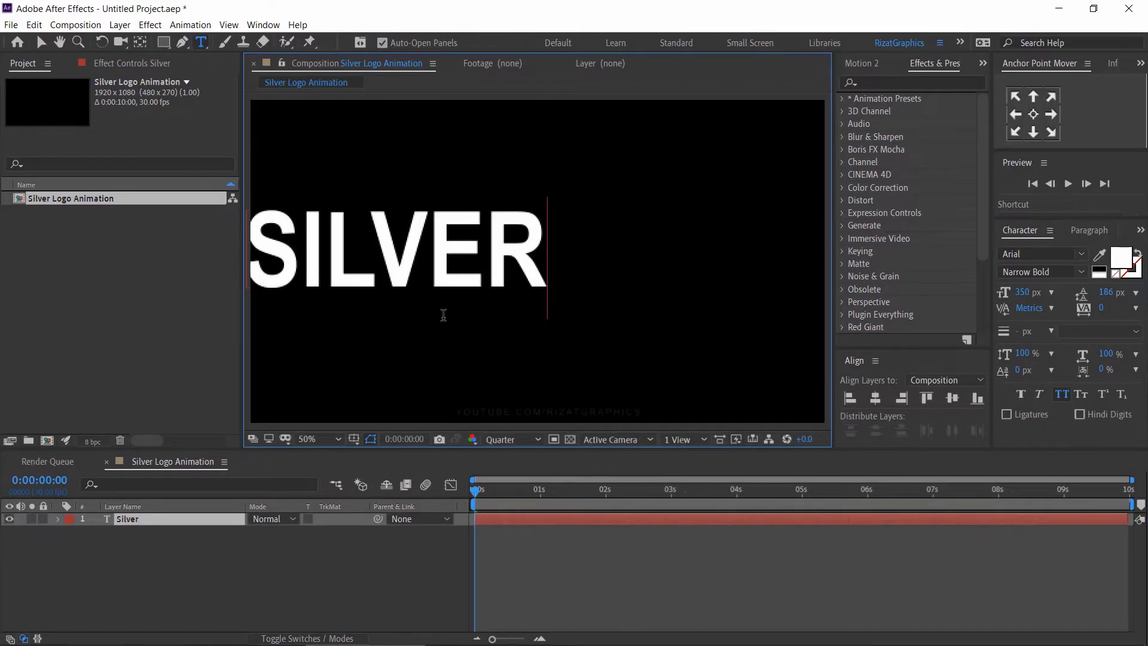
# Step: Centre the text layer's anchor point and align the text to the middle of the composition both horizontally and vertically
pyautogui.hotkey('ctrl', 'a')
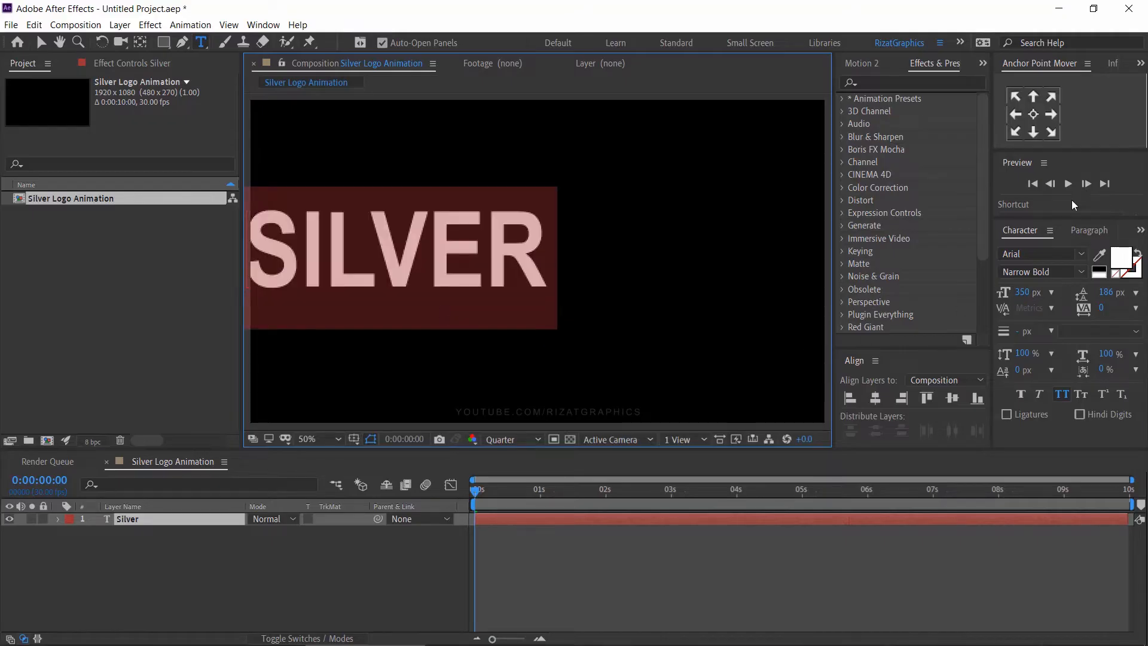
pyautogui.click(1032, 114)
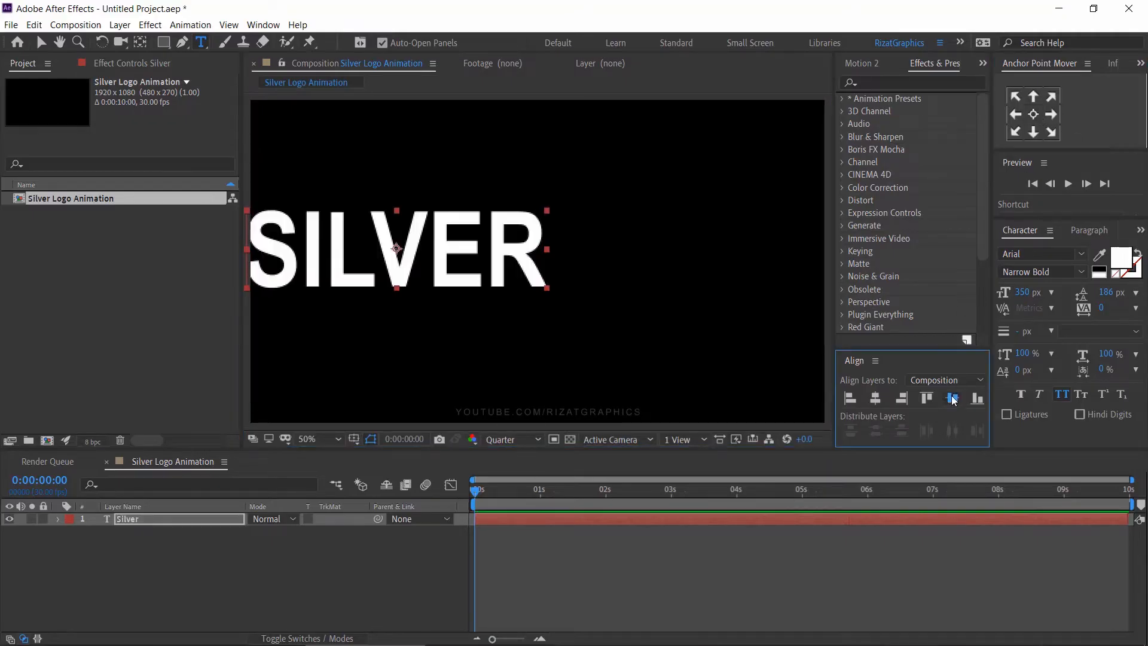
pyautogui.click(874, 398)
pyautogui.click(246, 524)
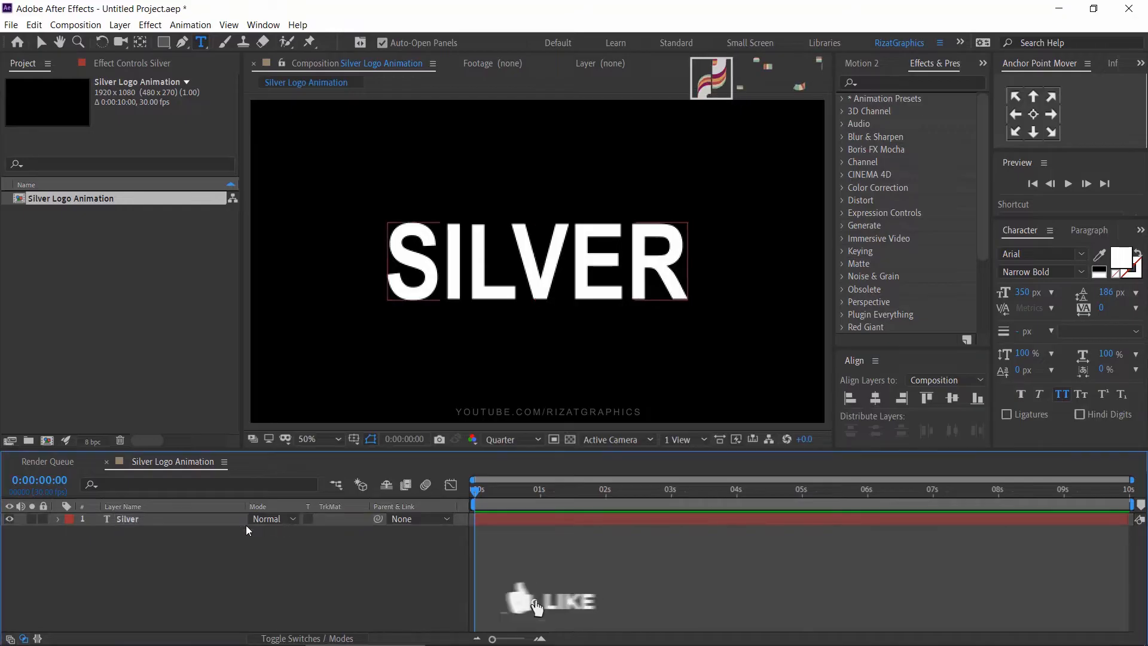
# Step: Pre-compose the Silver text layer as "Logo Fill", moving all attributes into the new composition
pyautogui.click(174, 518)
pyautogui.rightClick(174, 519)
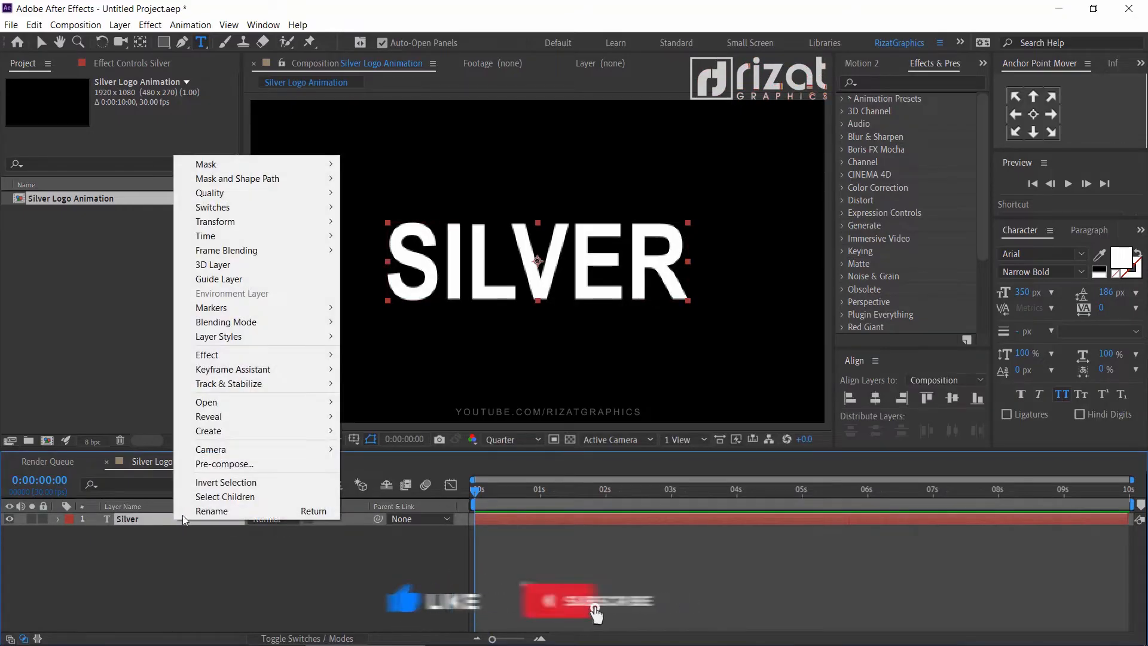
pyautogui.click(213, 468)
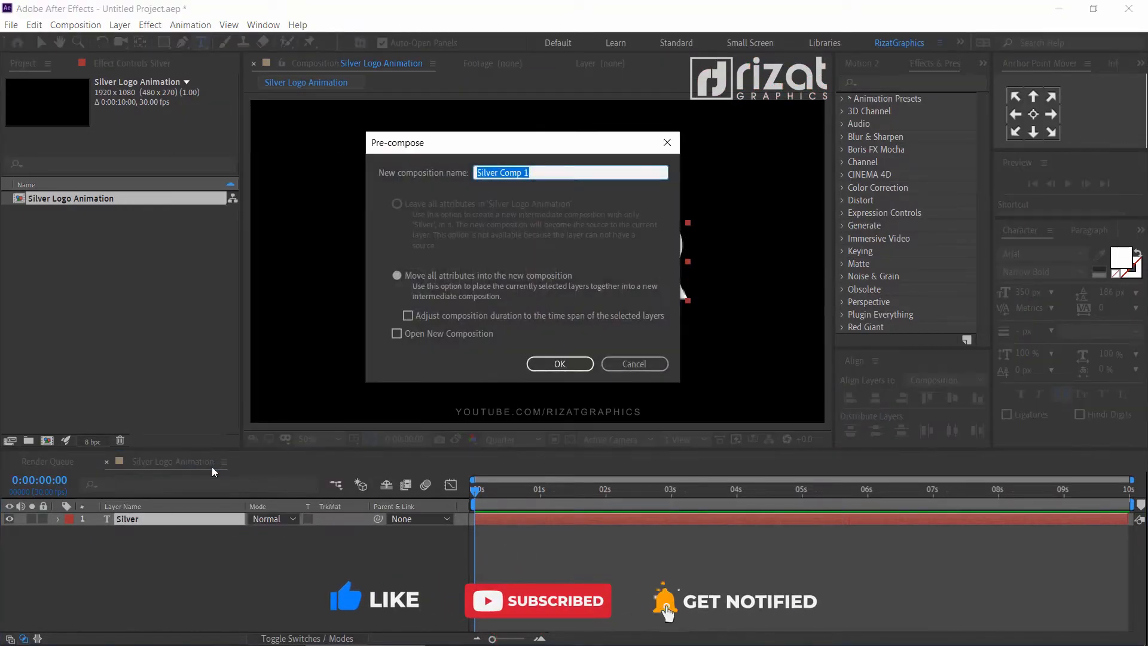
pyautogui.write('Logo Fill')
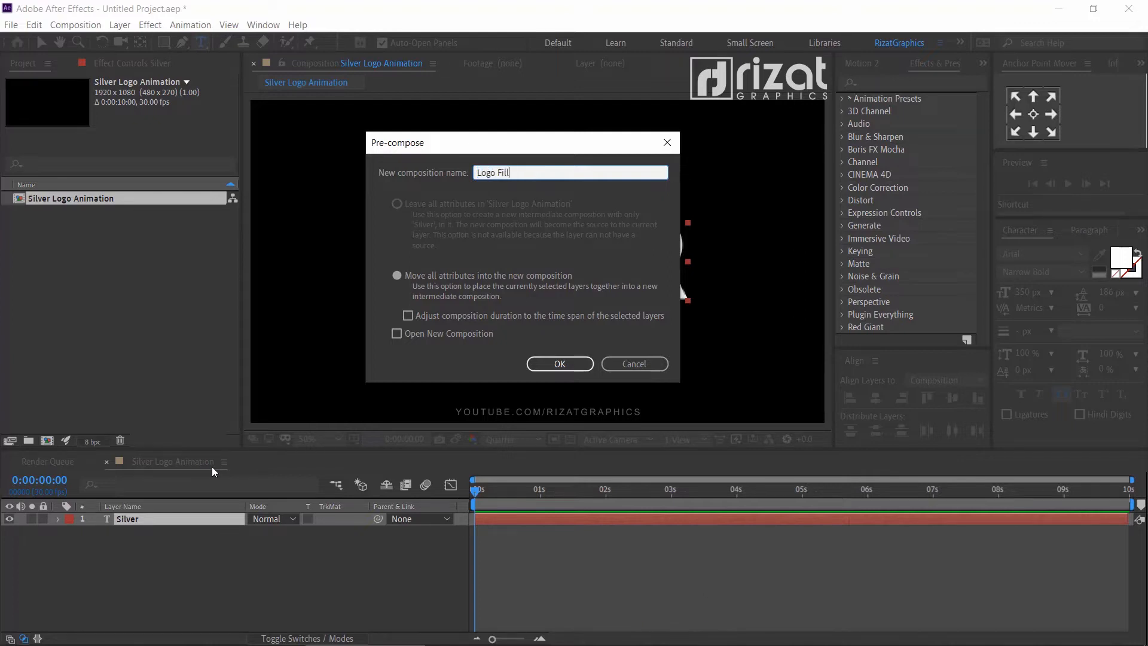
pyautogui.click(558, 364)
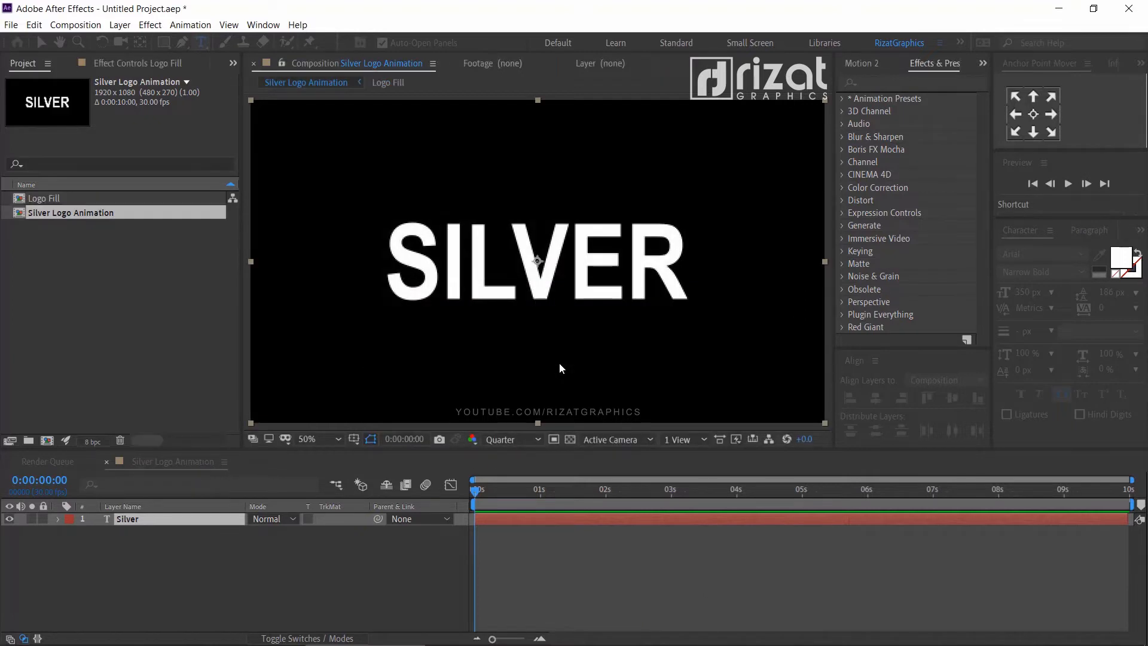
# Step: Find the Fill effect and apply it to the Logo Fill layer
pyautogui.click(889, 83)
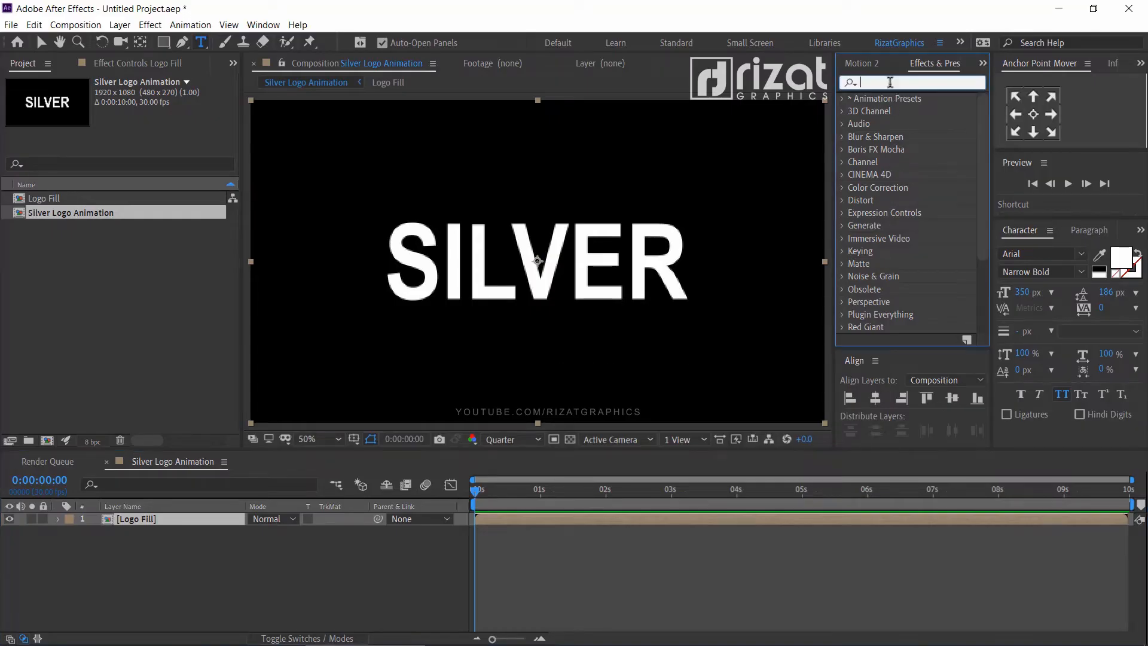
pyautogui.write('Fill')
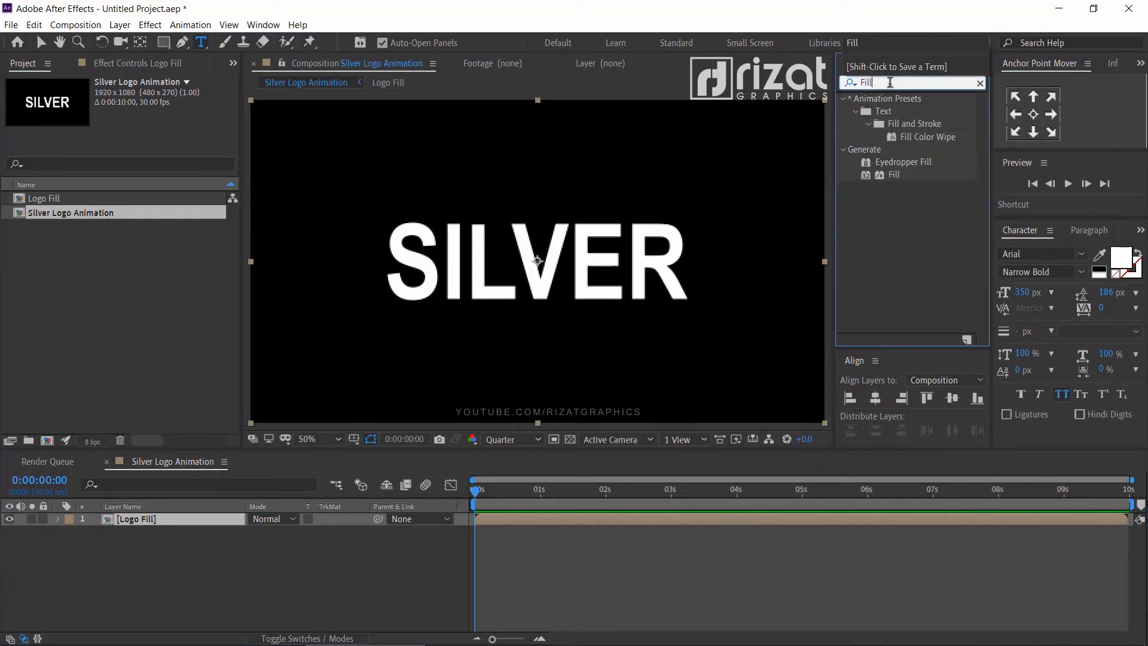
pyautogui.moveTo(894, 177); pyautogui.dragTo(622, 250)
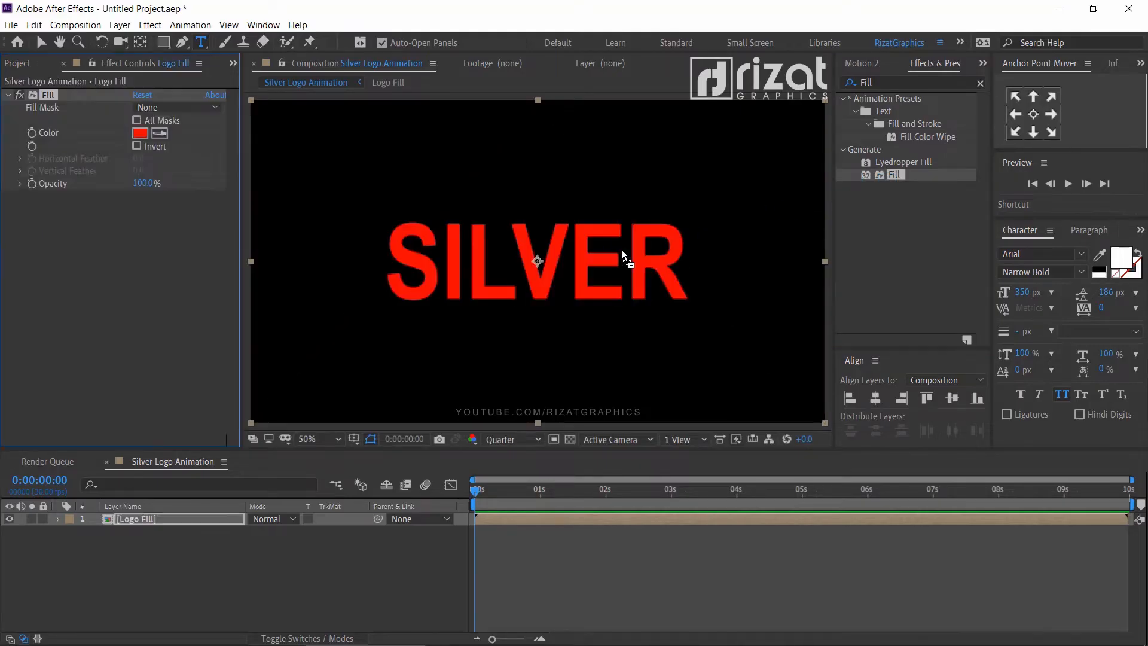
pyautogui.press('v')
# Step: Set the Fill effect's colour to black and show the transparency grid behind the logo
pyautogui.click(140, 133)
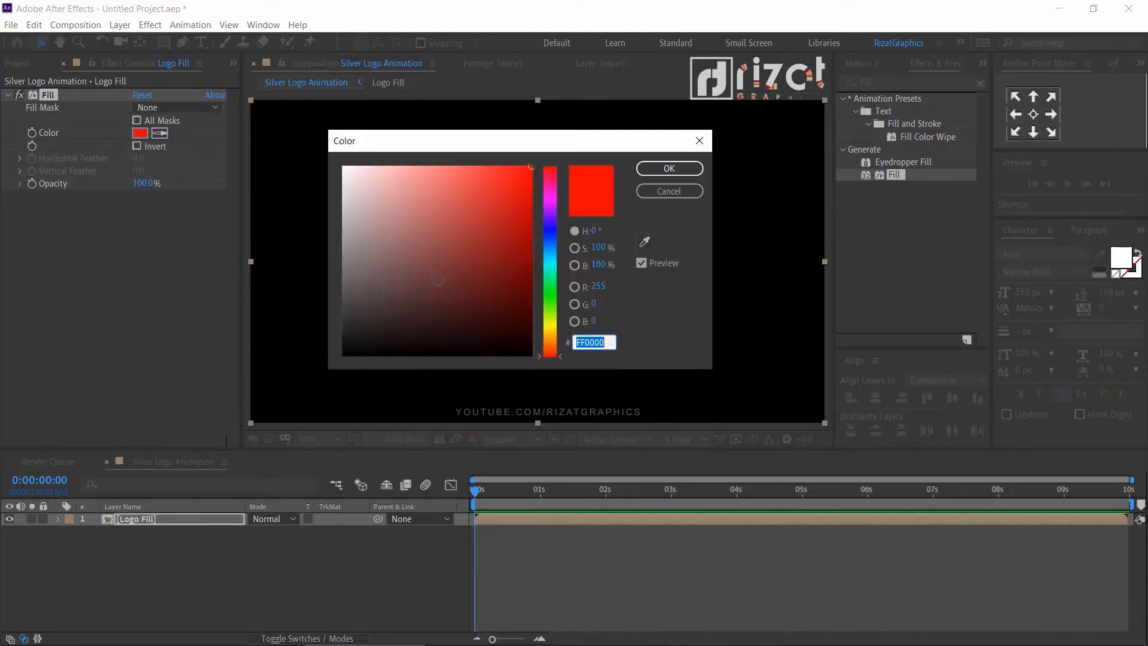
pyautogui.moveTo(472, 293); pyautogui.dragTo(553, 372)
pyautogui.click(668, 168)
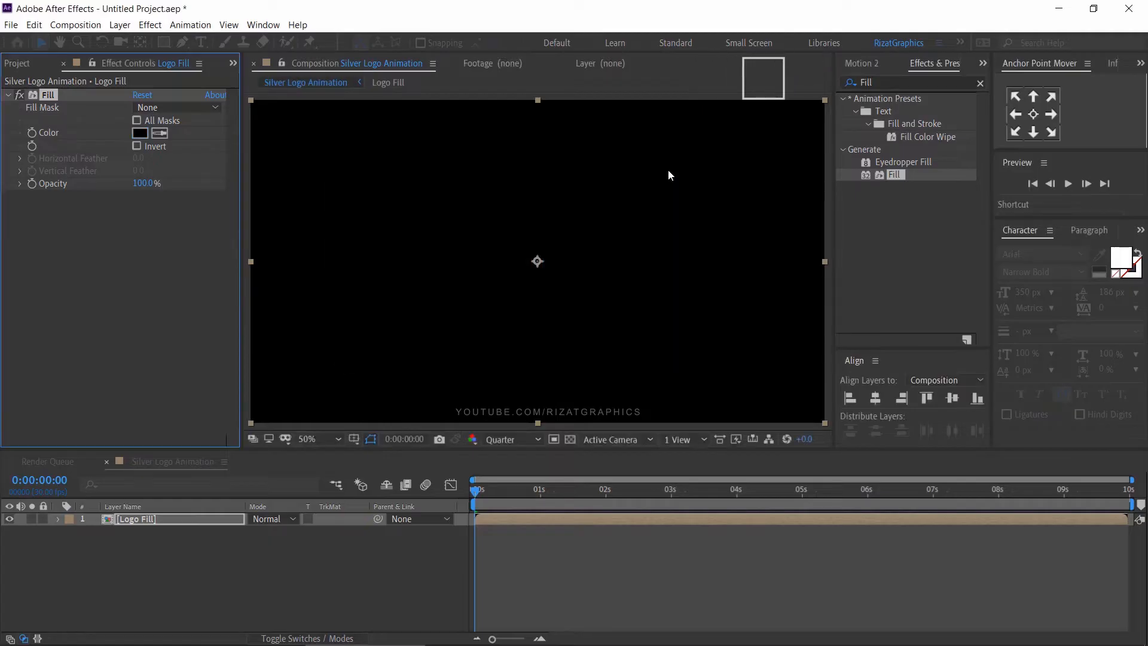
pyautogui.click(569, 440)
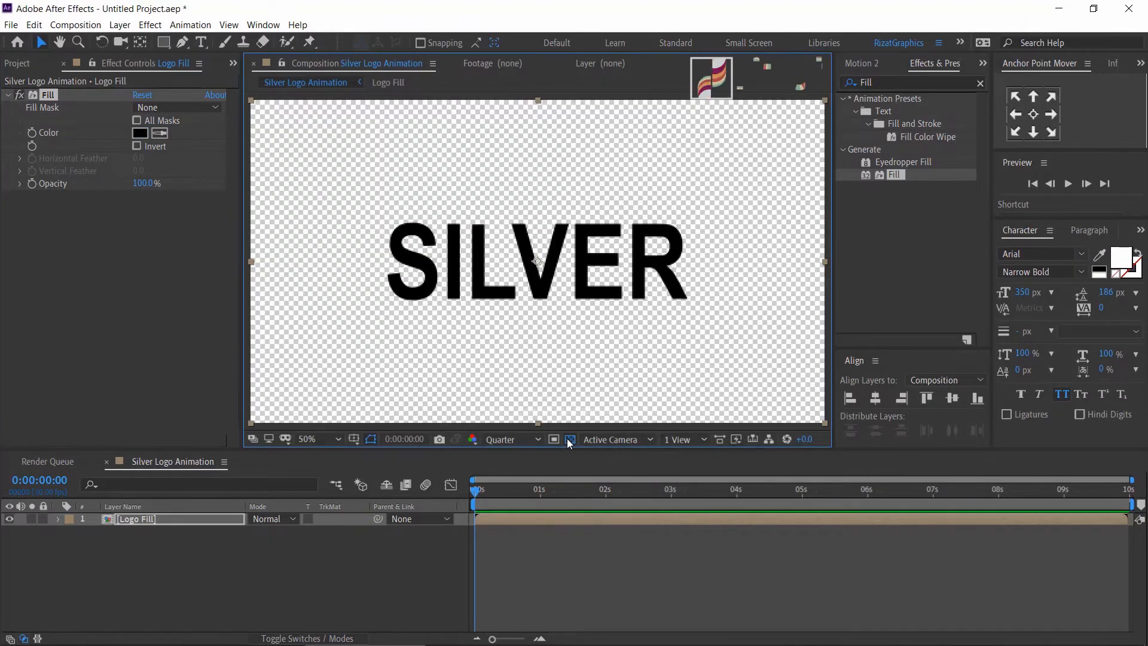
# Step: Open the Logo Fill composition and pre-compose its Silver text layer as "Logo Here", moving all attributes
pyautogui.click(209, 519)
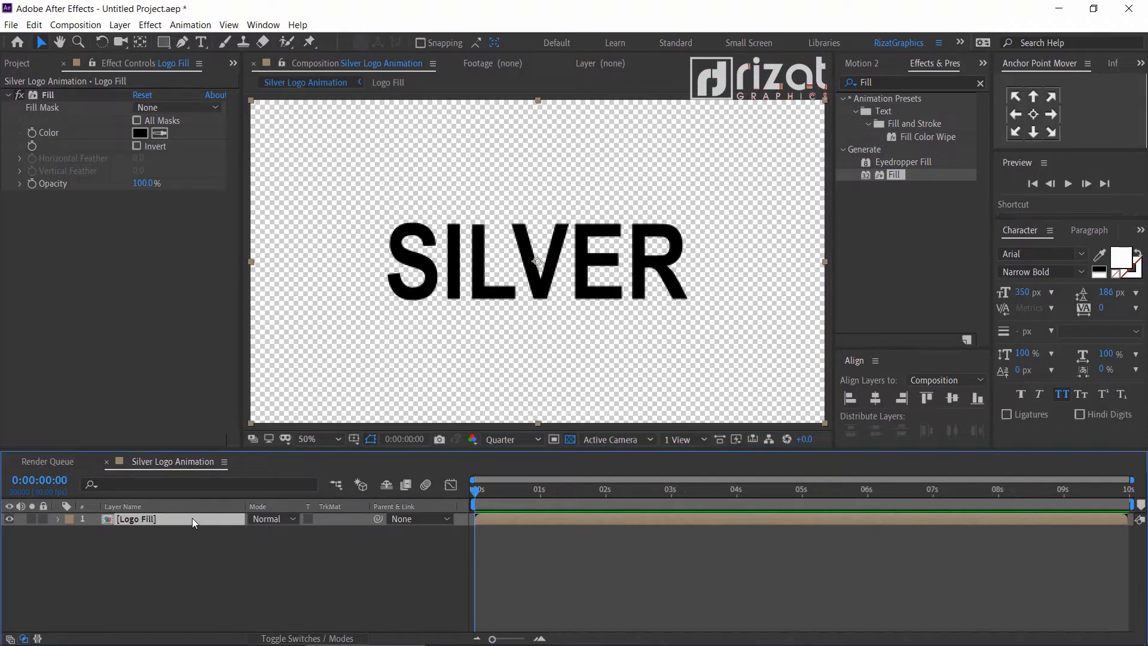
pyautogui.doubleClick(192, 518)
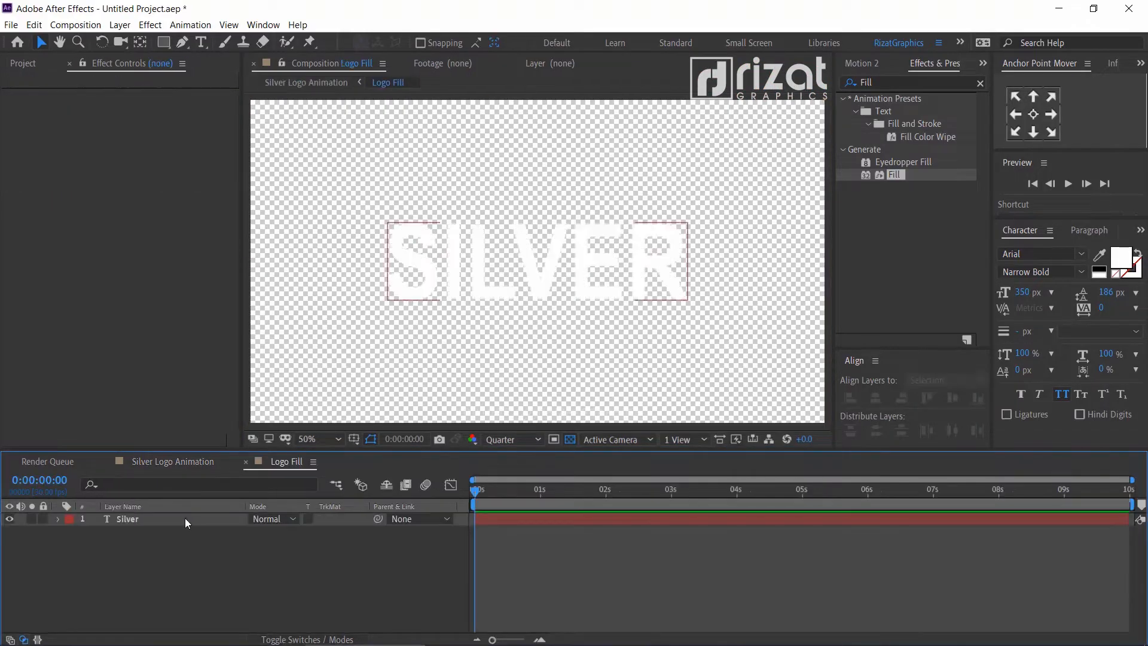
pyautogui.click(187, 518)
pyautogui.rightClick(188, 519)
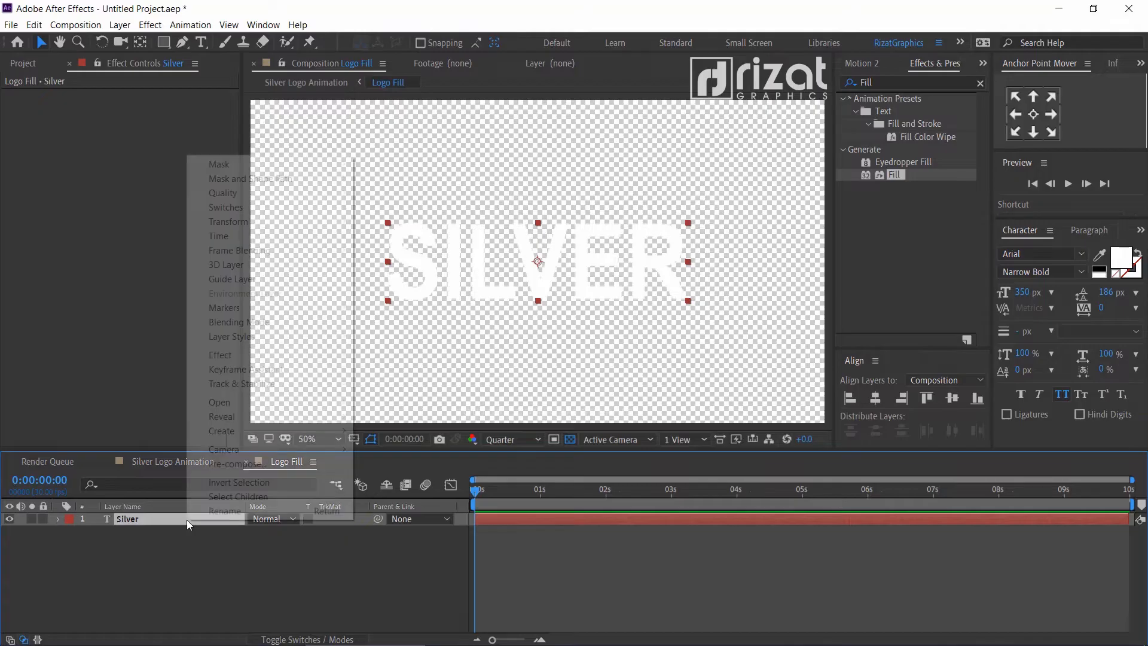
pyautogui.click(217, 467)
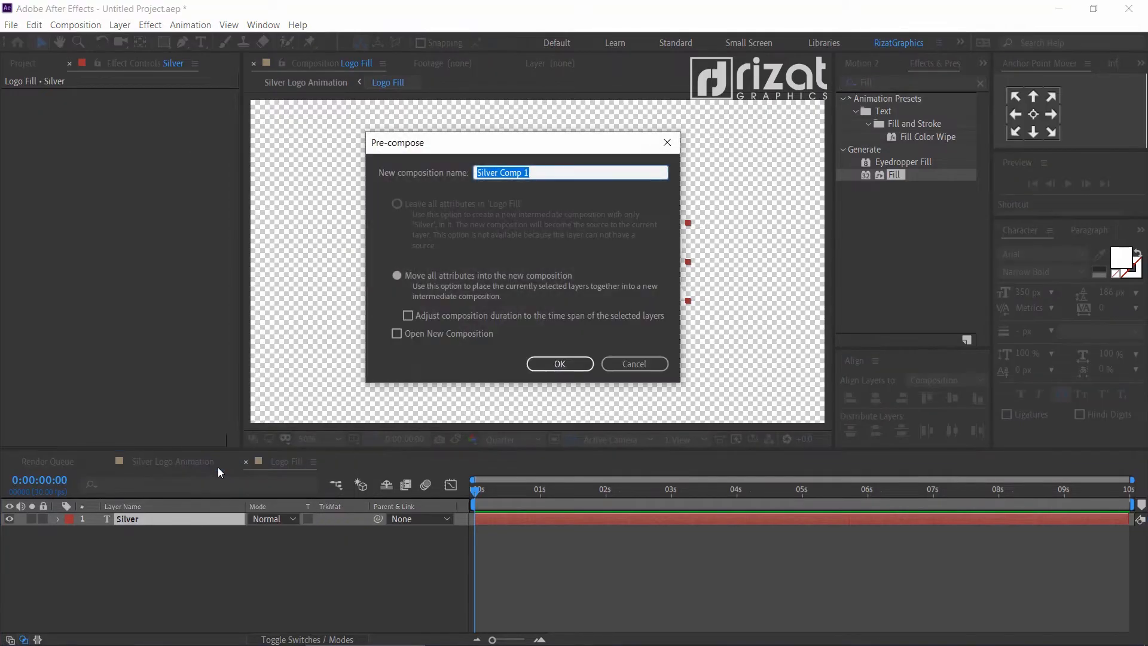
pyautogui.write('Logo Here')
pyautogui.click(554, 364)
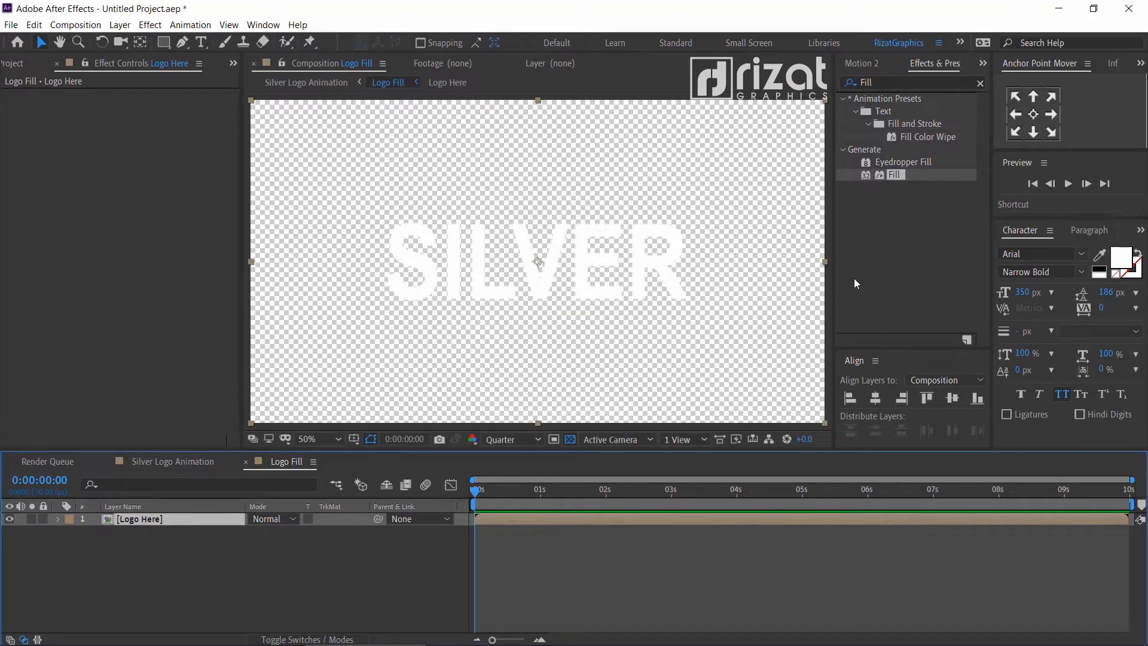
# Step: Return to Silver Logo Animation, add the Logo Here composition above Logo Fill, and hide the Logo Fill layer
pyautogui.click(980, 82)
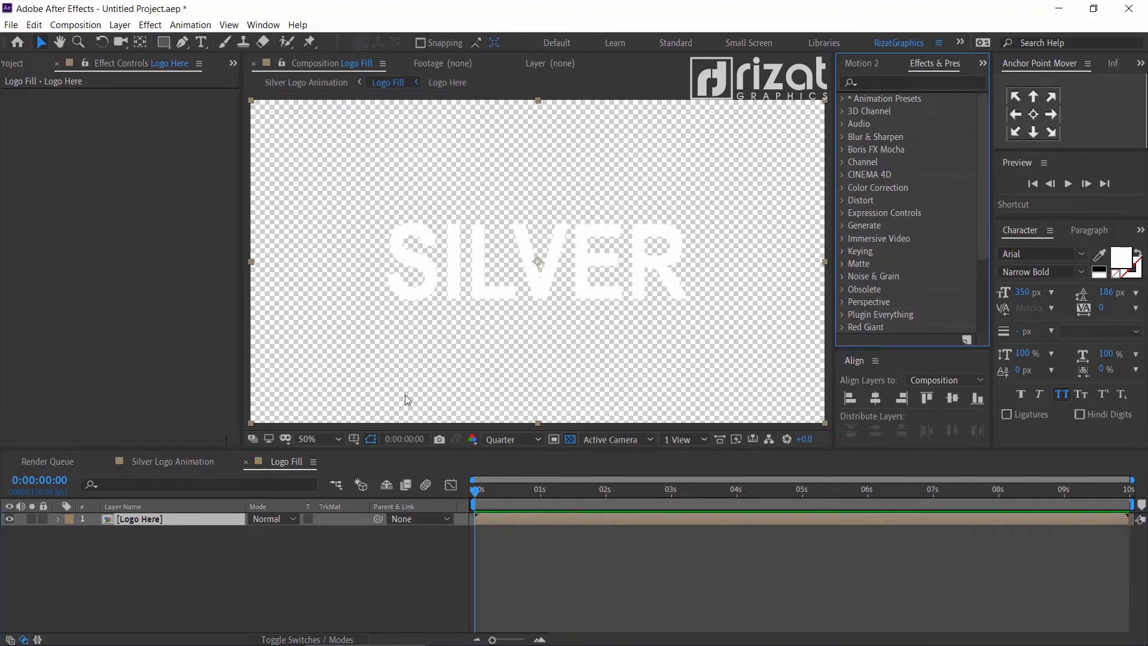
pyautogui.click(141, 462)
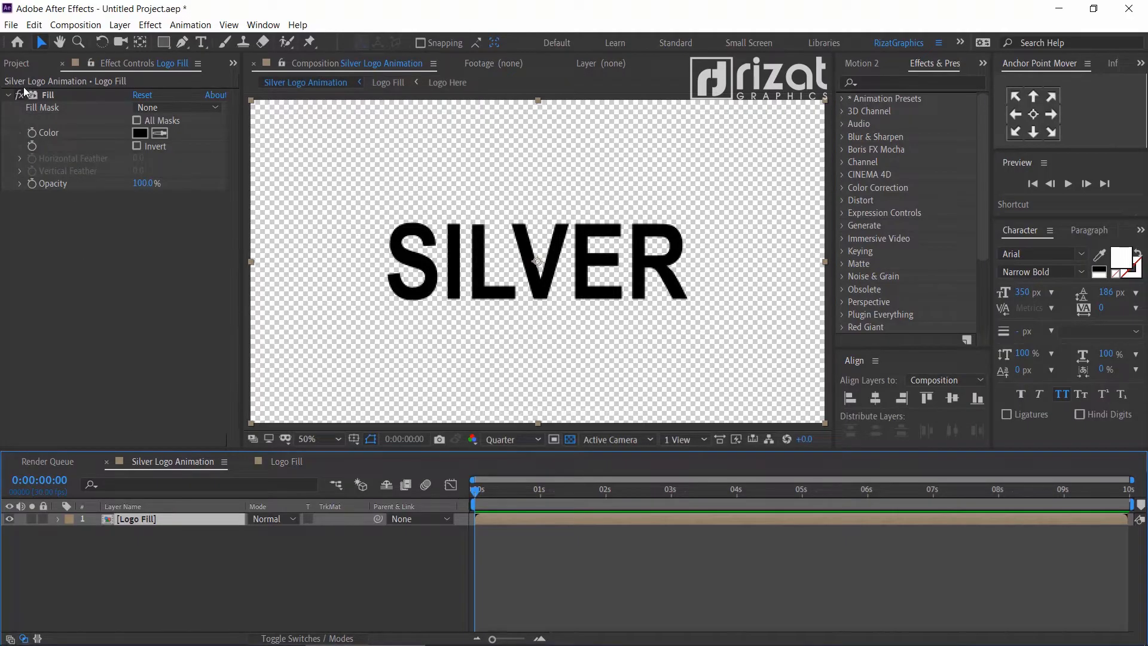
pyautogui.click(22, 63)
pyautogui.moveTo(59, 214); pyautogui.dragTo(95, 518)
pyautogui.click(102, 542)
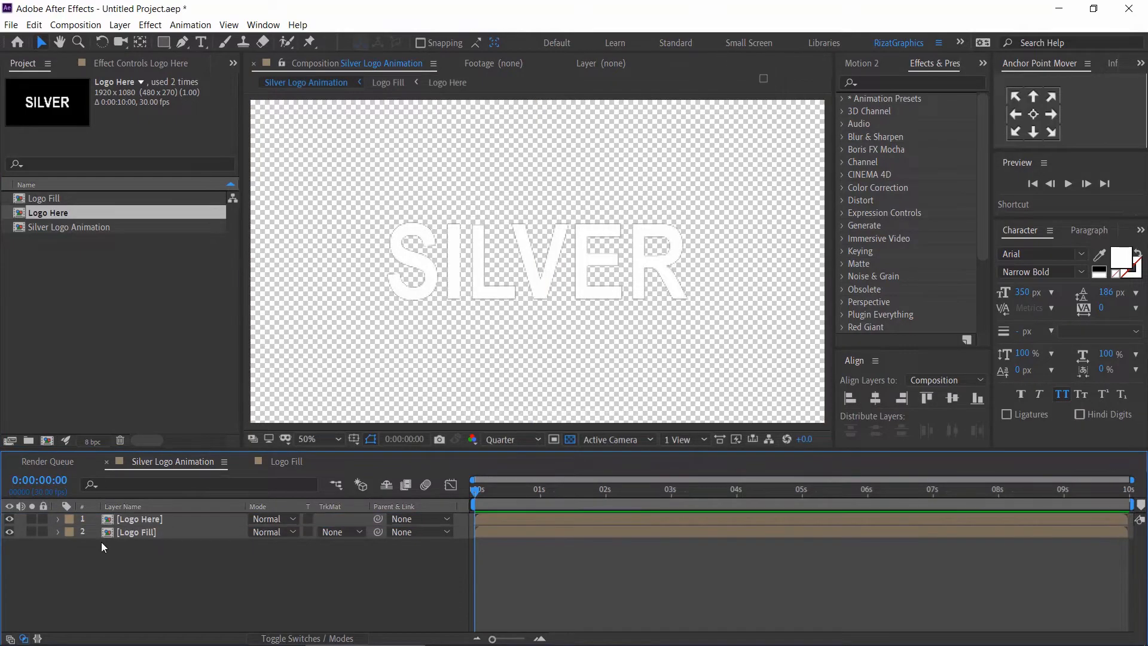
pyautogui.click(11, 531)
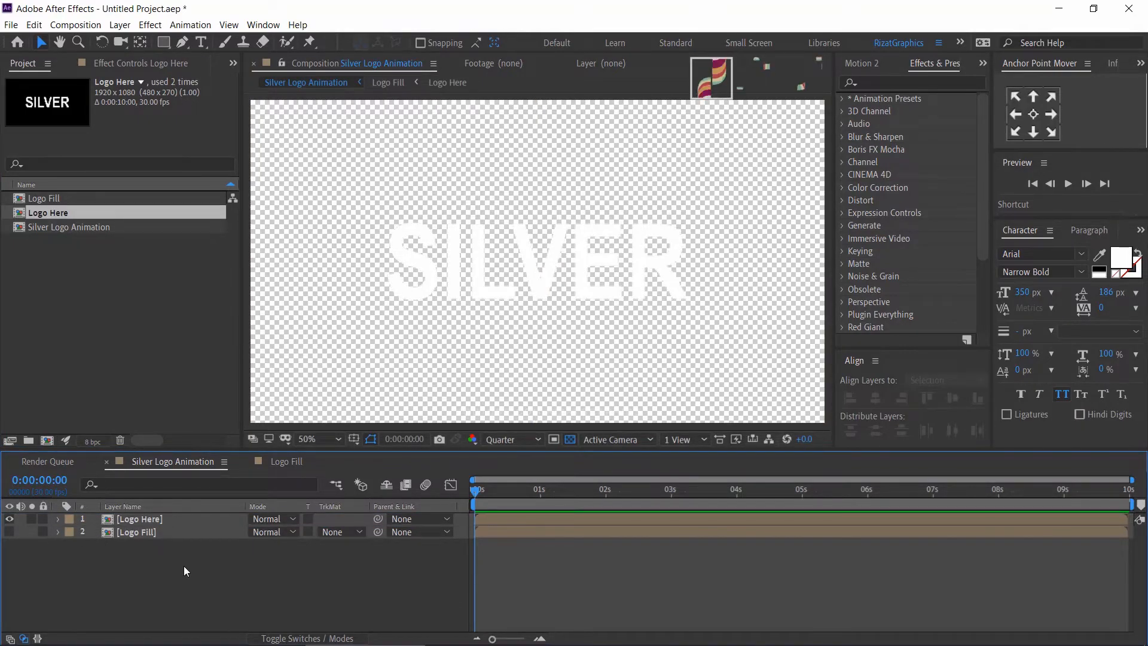
# Step: Create a new composition named "Reflection" at 1920 x 1080 px, 30 frames per second, with a duration of 0:00:10:00
pyautogui.click(48, 441)
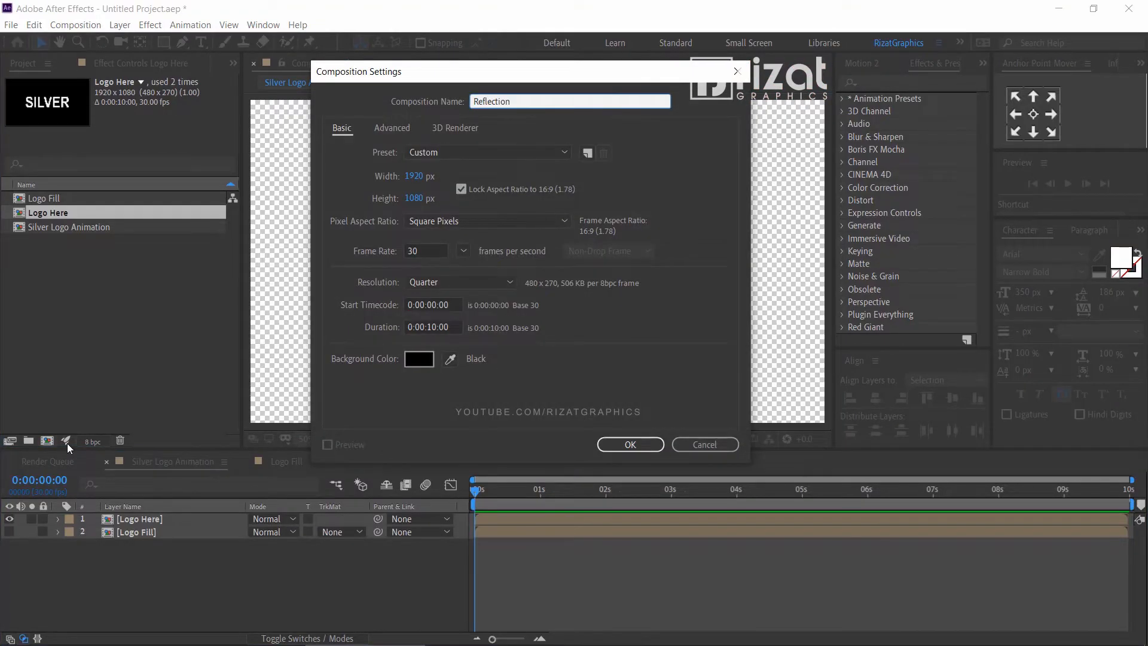
pyautogui.click(613, 452)
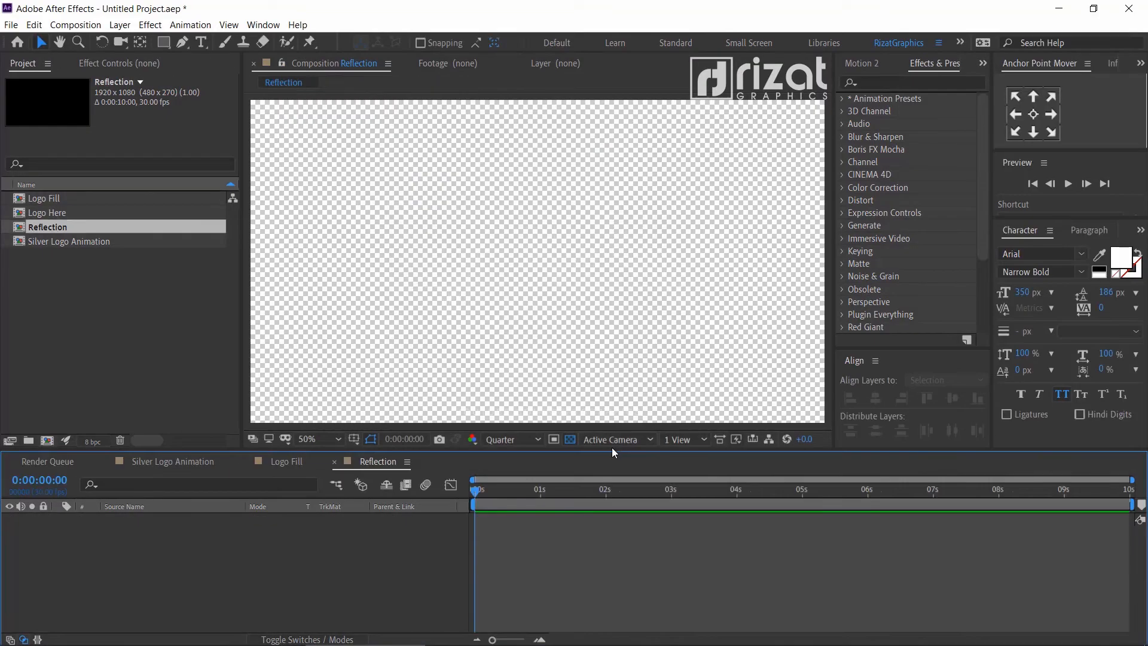
# Step: Import the Reflection_map image from the Silver Animation folder as footage and add it to the Reflection composition
pyautogui.click(192, 367)
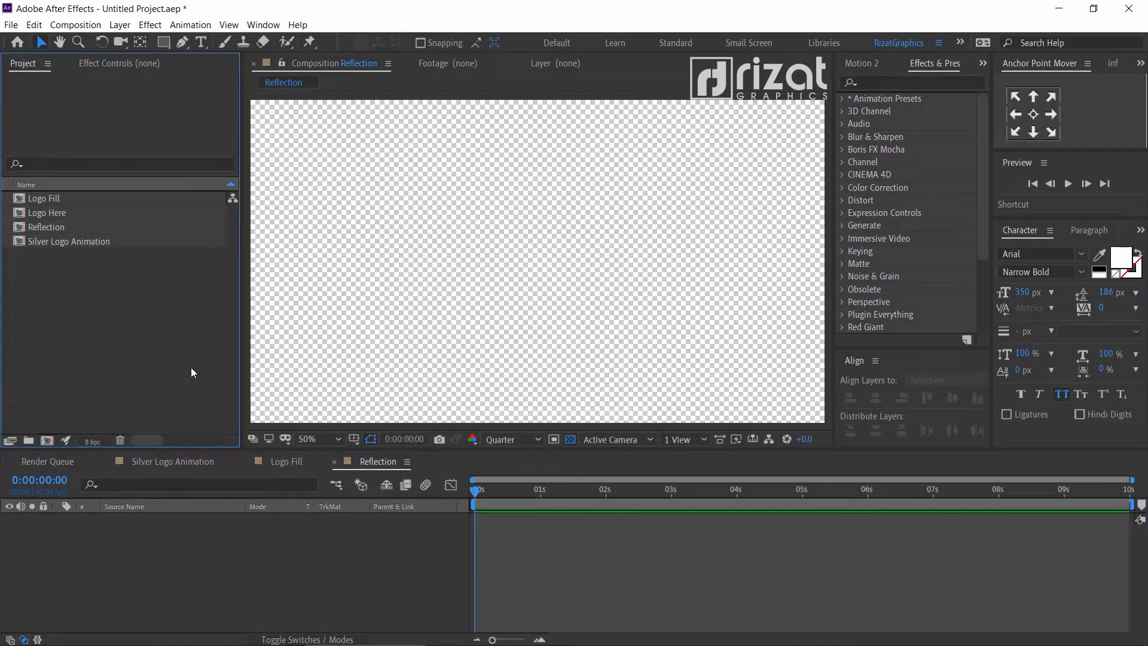
pyautogui.click(12, 24)
pyautogui.moveTo(192, 213)
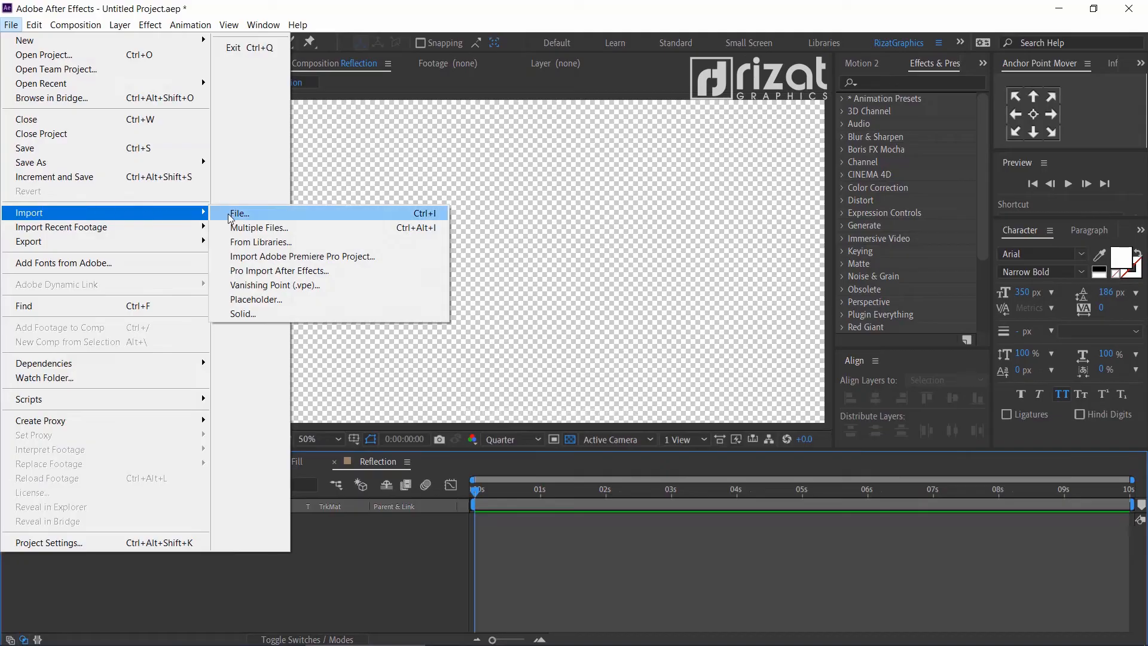
pyautogui.click(228, 214)
pyautogui.click(213, 168)
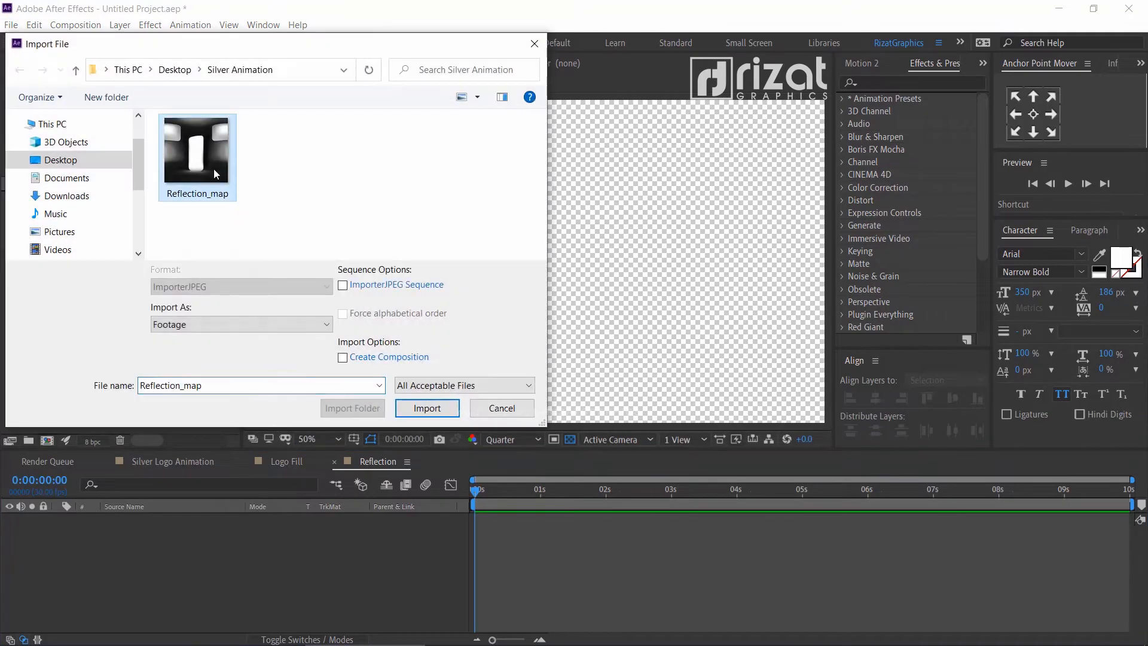
pyautogui.click(426, 408)
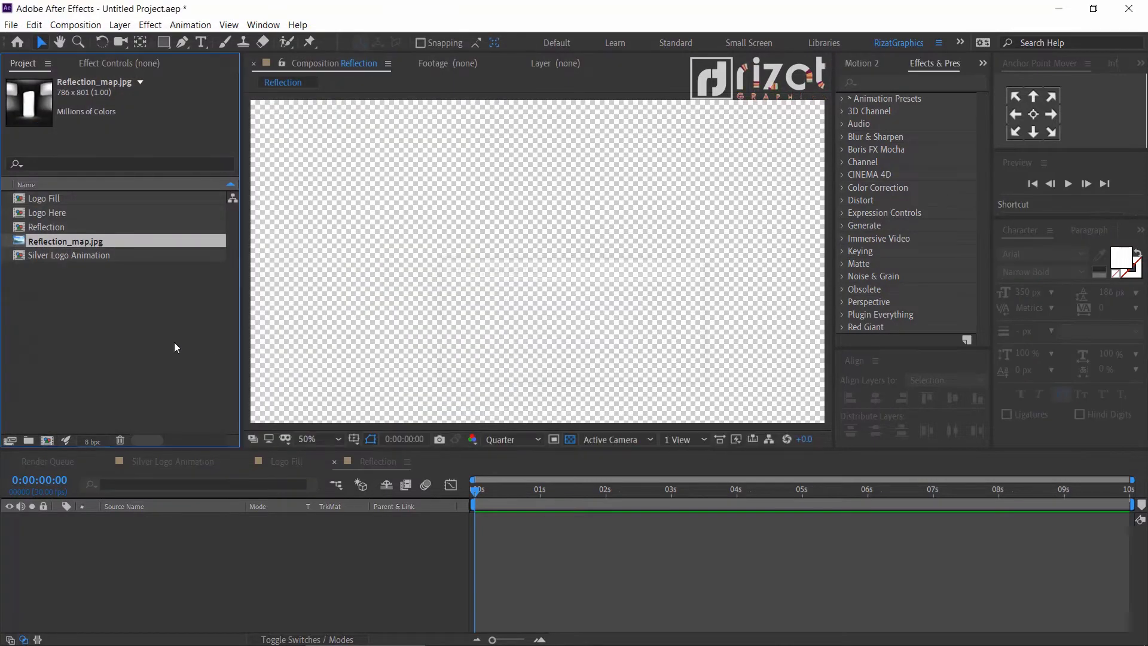
pyautogui.moveTo(84, 244); pyautogui.dragTo(119, 531)
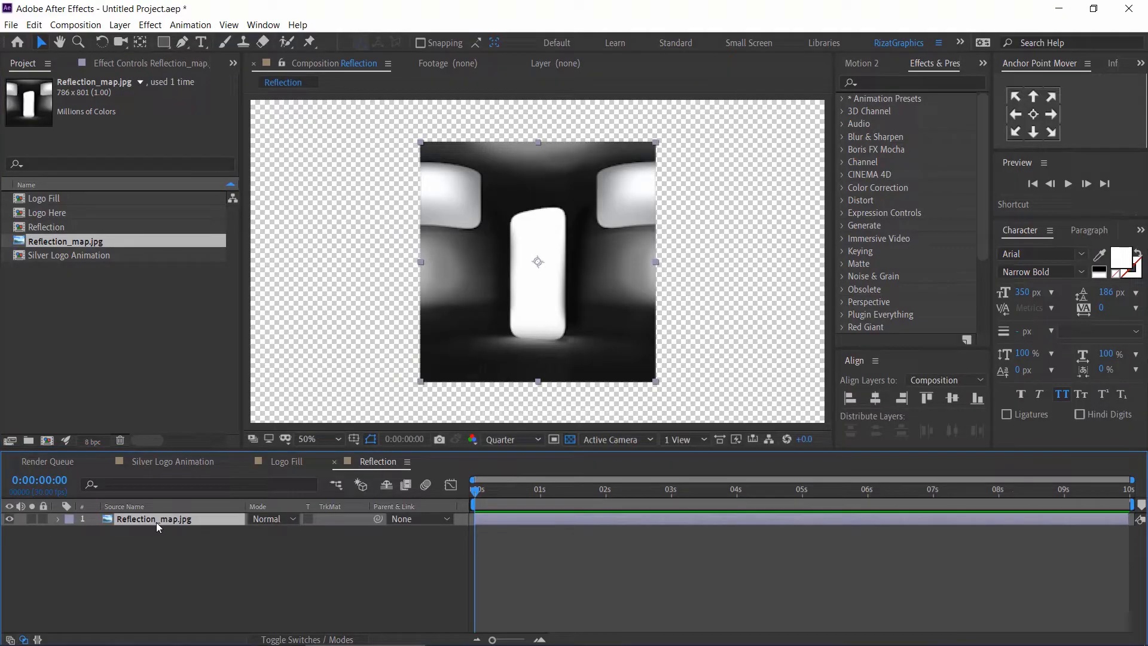
# Step: Scale the Reflection_map.jpg layer to 35% in both dimensions
pyautogui.press('s')
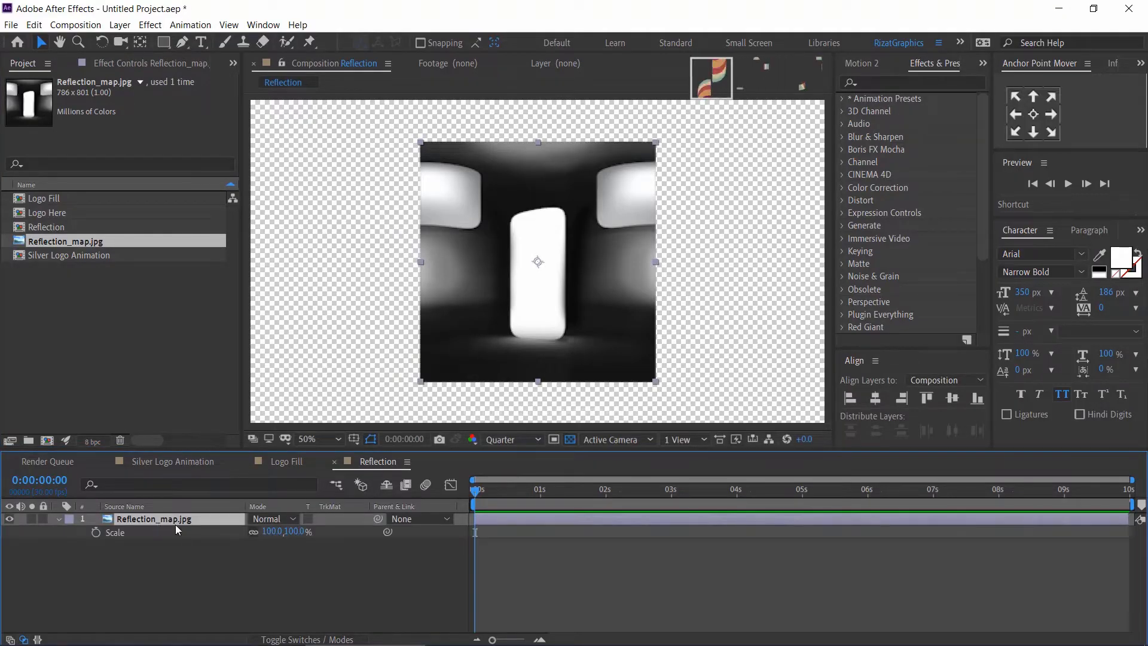
pyautogui.click(270, 532)
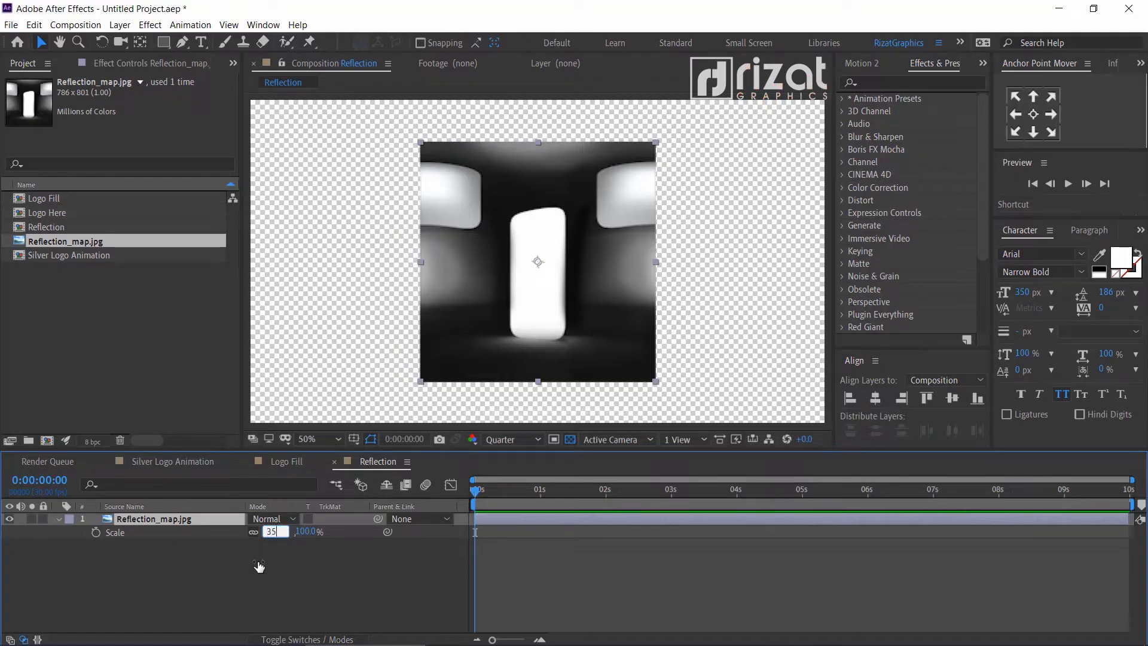
pyautogui.write('35')
pyautogui.press('Return')
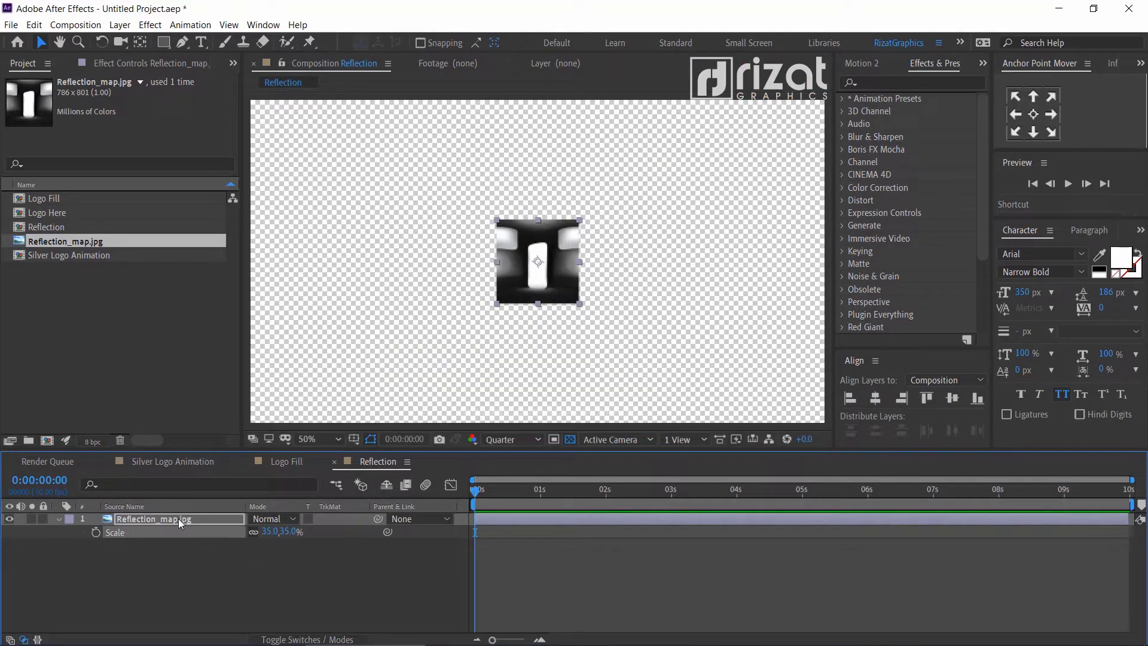
# Step: Find the Motion Tile effect and apply it to the Reflection_map.jpg layer
pyautogui.click(179, 518)
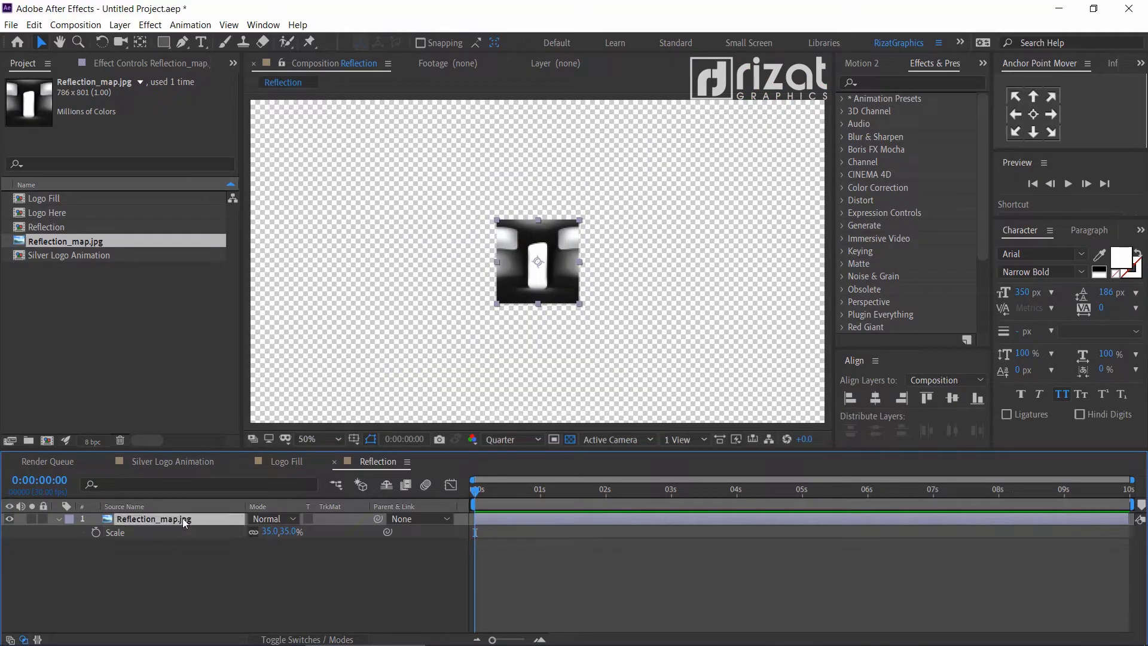
pyautogui.click(882, 83)
pyautogui.write('motion t')
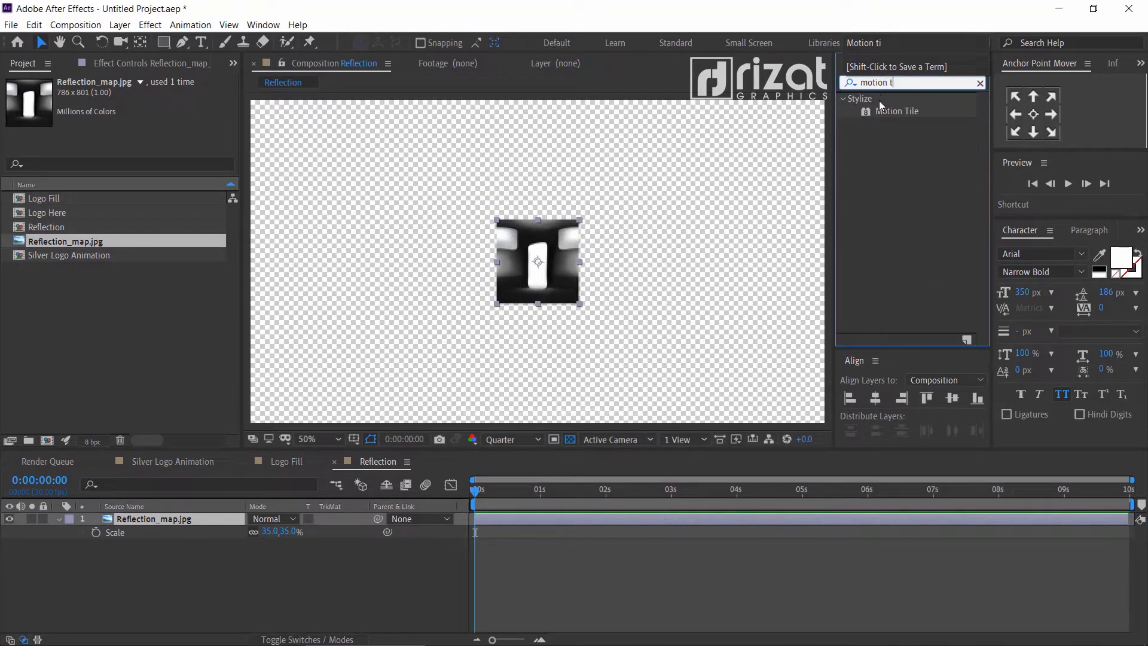
pyautogui.moveTo(885, 111); pyautogui.dragTo(554, 276)
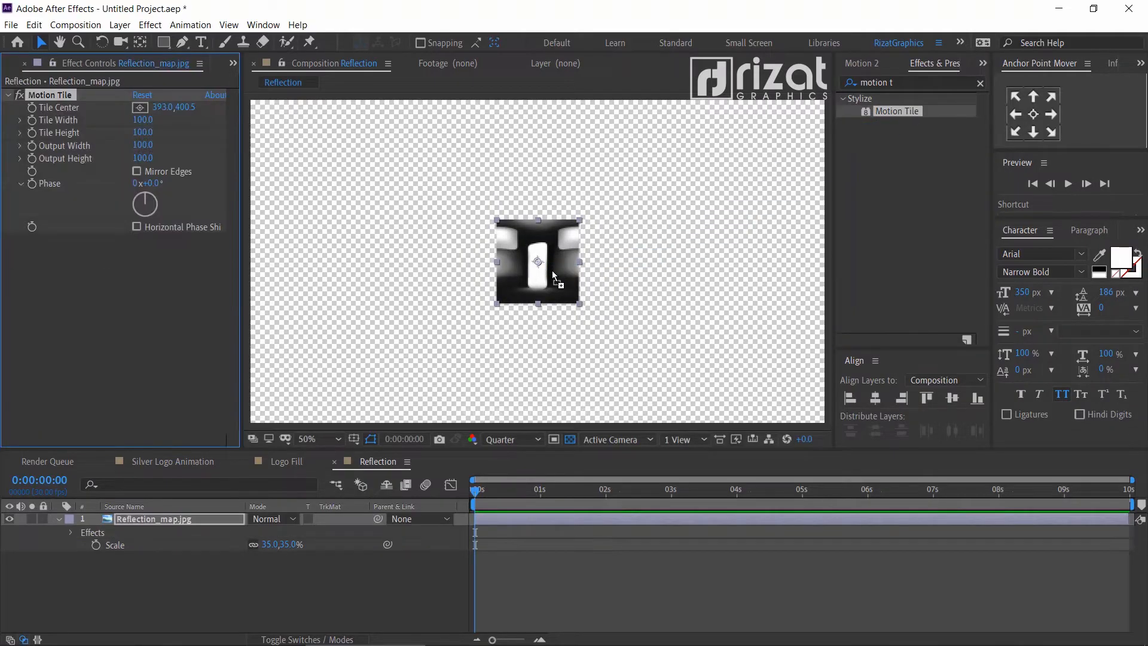
# Step: Set Motion Tile's Output Width and Output Height to 700 and enable Mirror Edges
pyautogui.click(145, 145)
pyautogui.write('700')
pyautogui.press('Tab')
pyautogui.write('700')
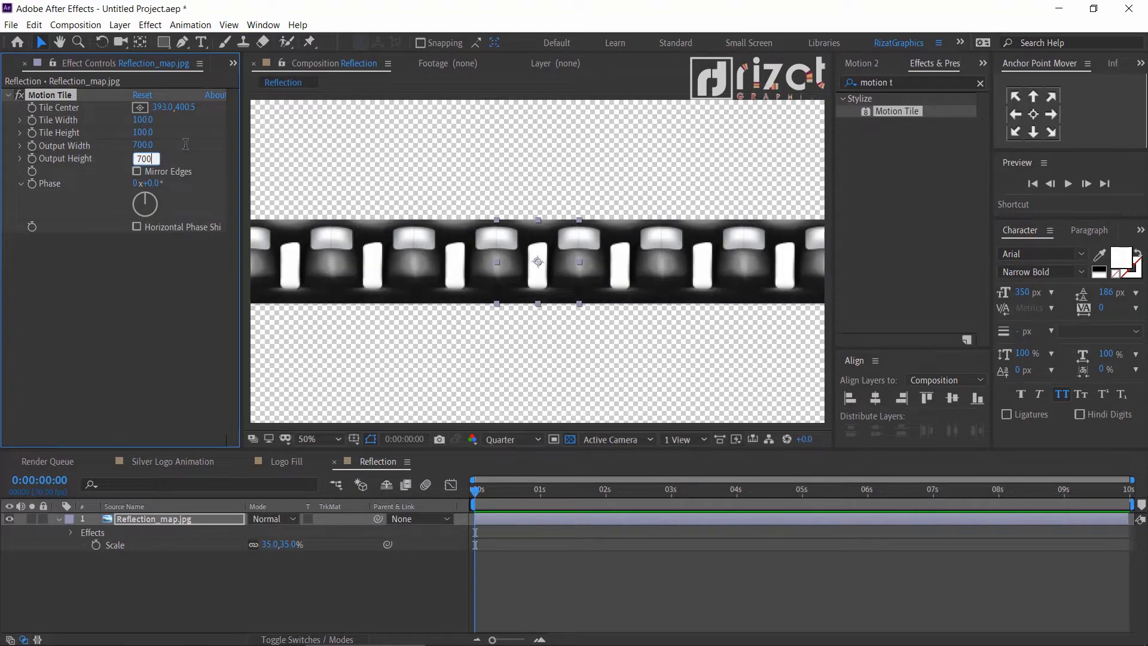
pyautogui.press('Return')
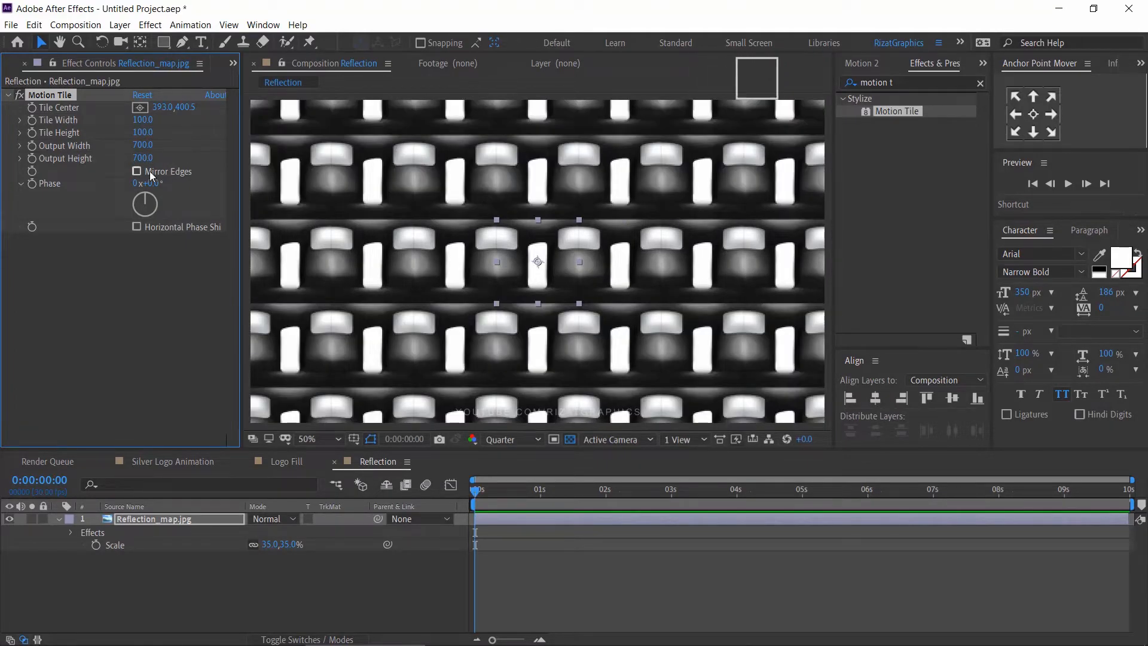
pyautogui.click(139, 174)
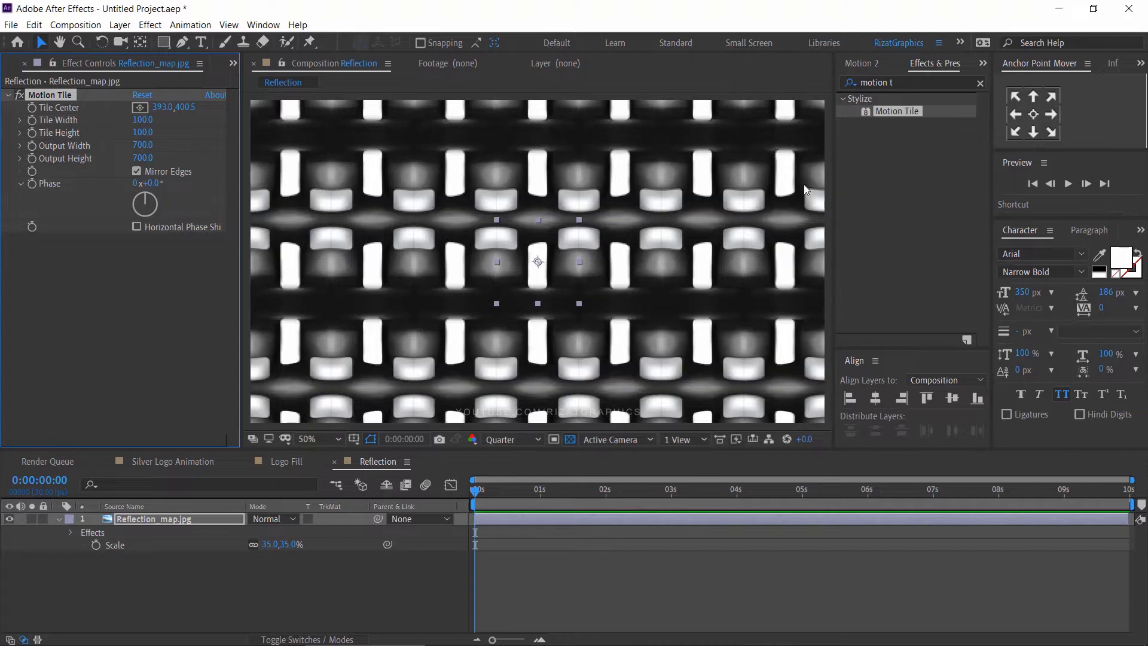
# Step: Find the Distort Transform effect, apply it to the Reflection_map.jpg layer, and collapse the layer's properties
pyautogui.moveTo(896, 82); pyautogui.dragTo(854, 79)
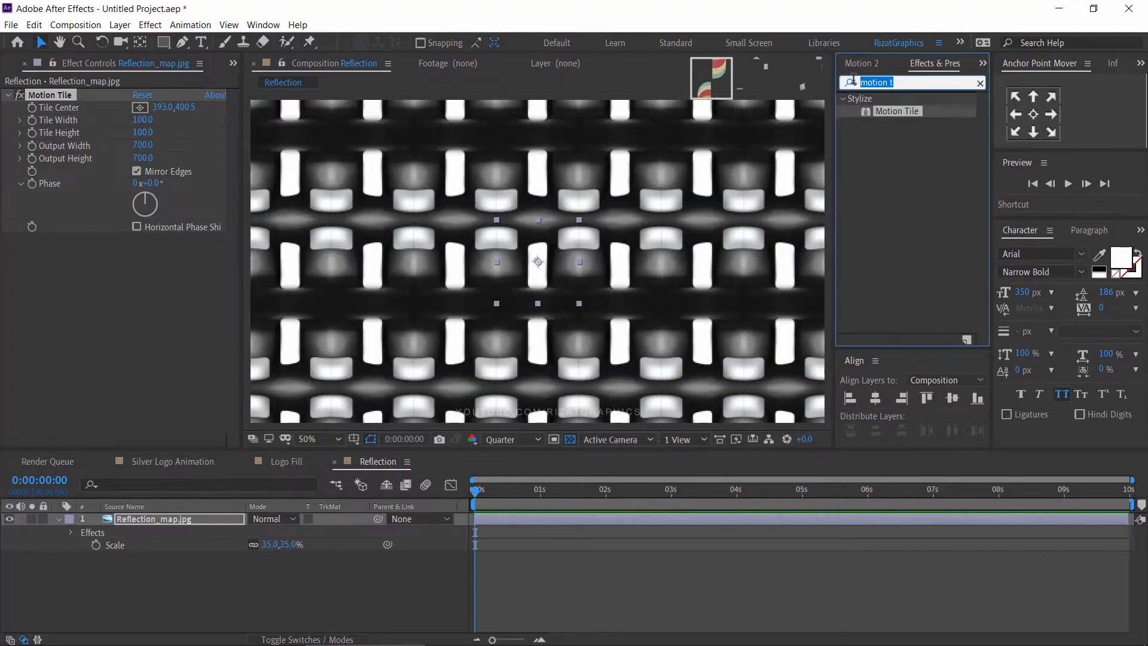
pyautogui.write('trans')
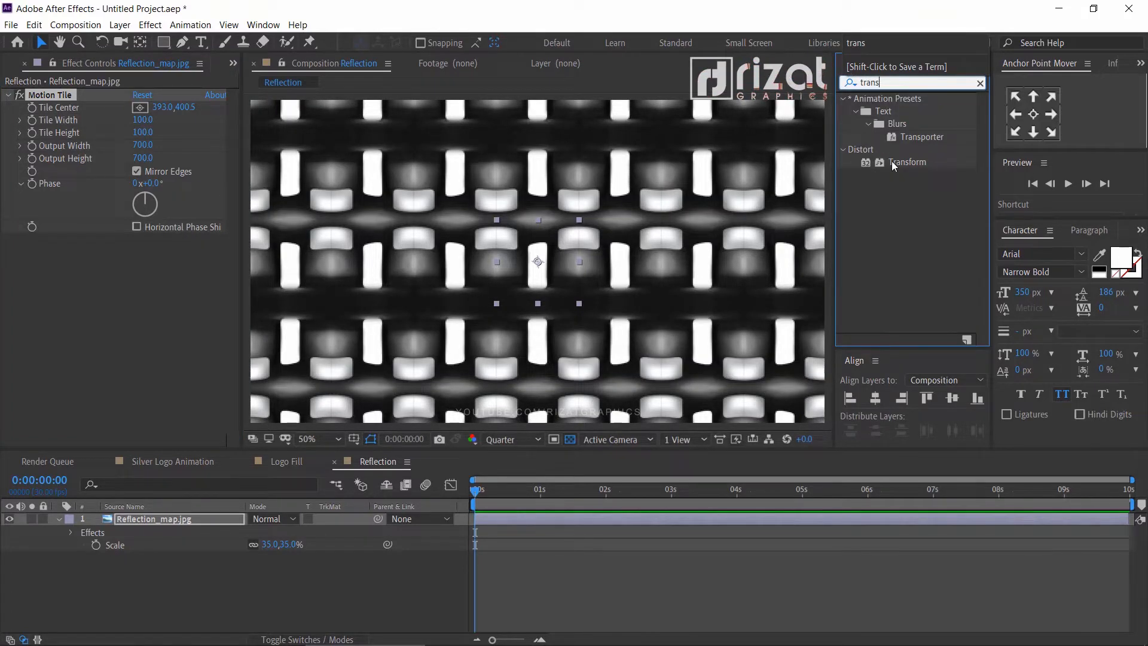
pyautogui.moveTo(893, 162); pyautogui.dragTo(556, 266)
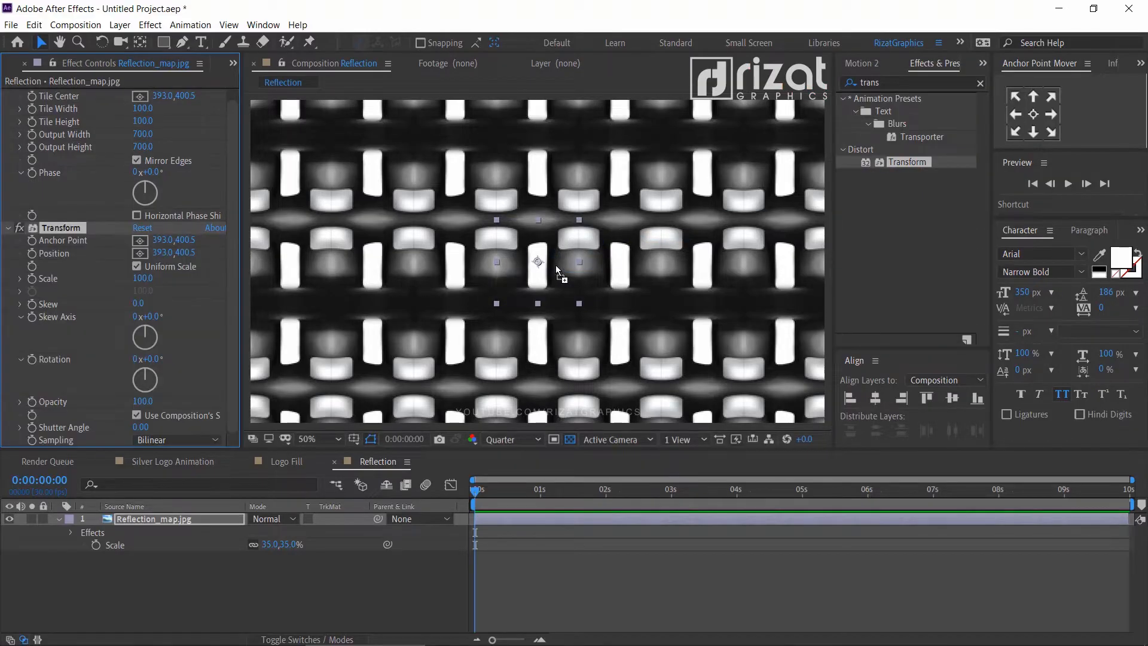
pyautogui.click(56, 519)
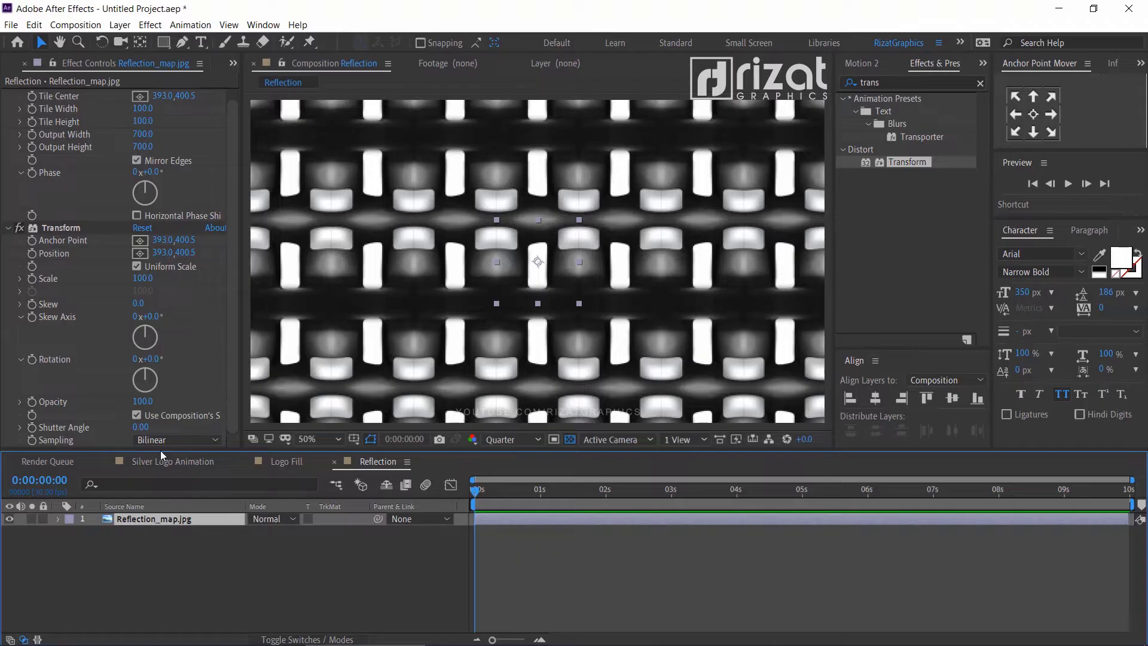
# Step: Keyframe Motion Tile's Tile Center from about -2887, 400.5 at the start to about 393, 400.5 at 0:00:09:29
pyautogui.click(33, 96)
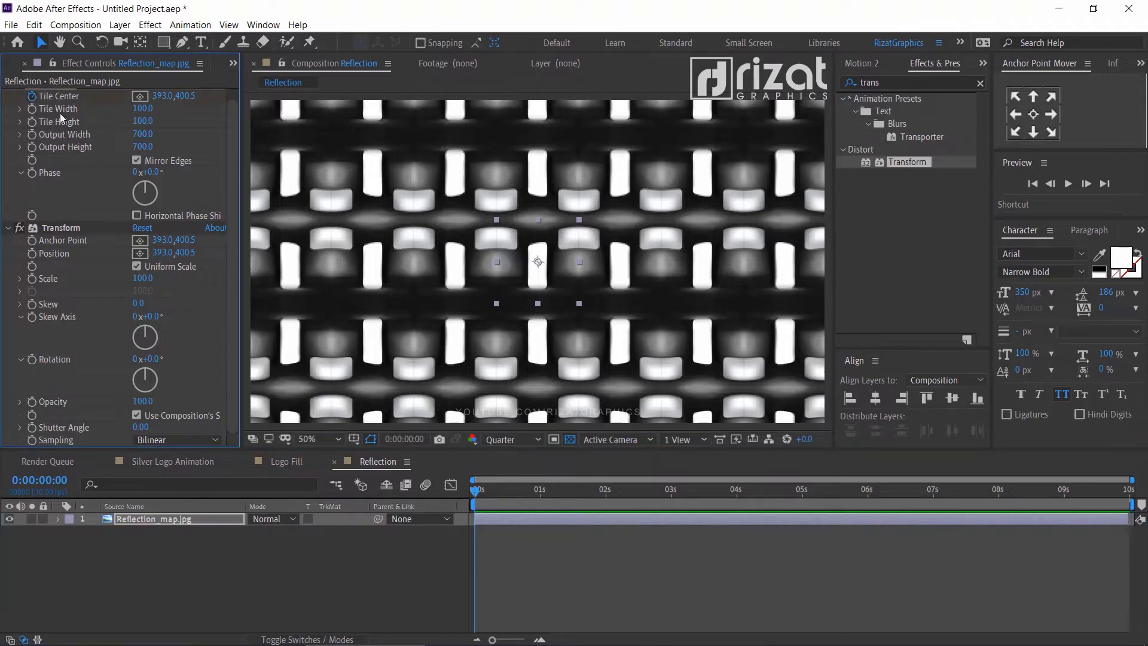
pyautogui.press(',')
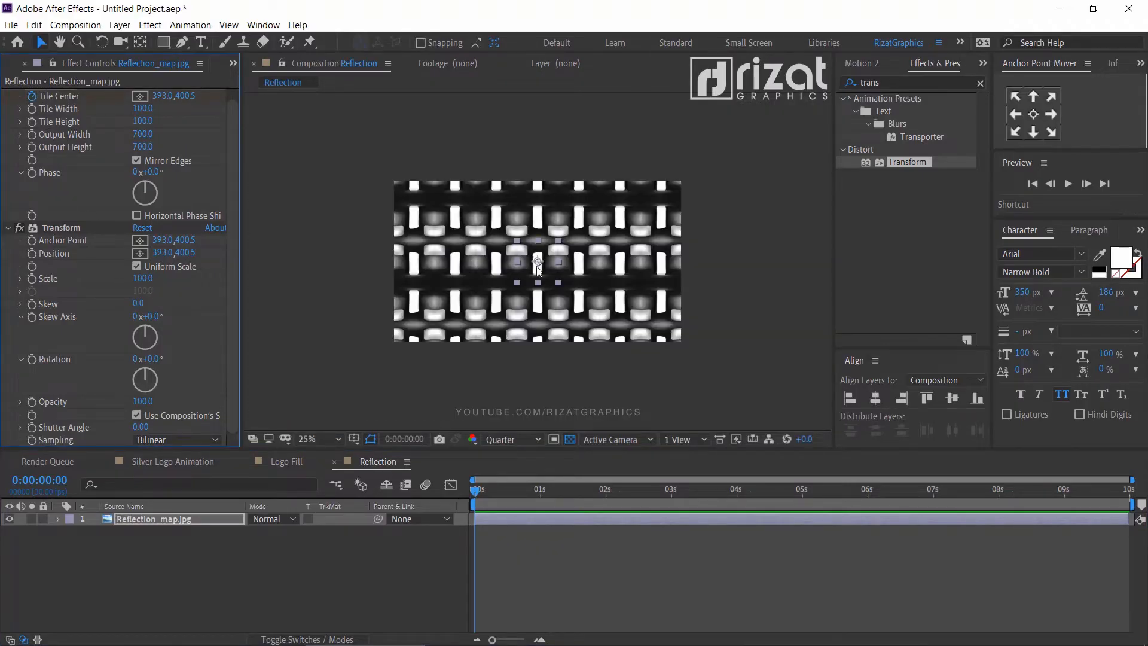
pyautogui.moveTo(538, 264); pyautogui.dragTo(366, 261)
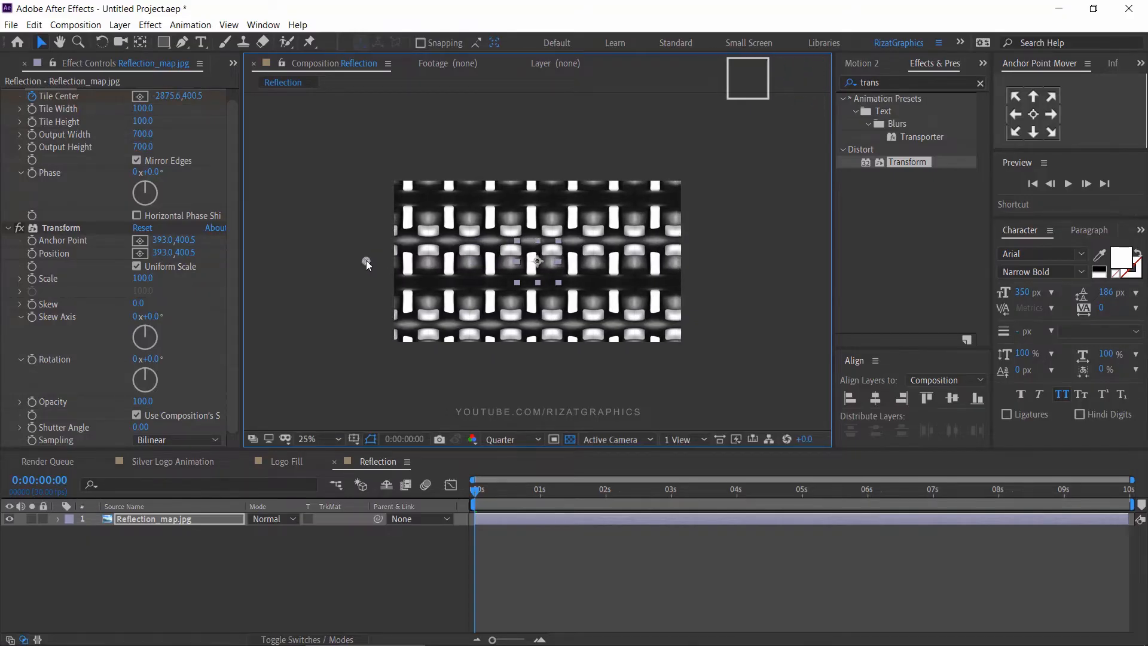
pyautogui.moveTo(491, 495); pyautogui.dragTo(1133, 499)
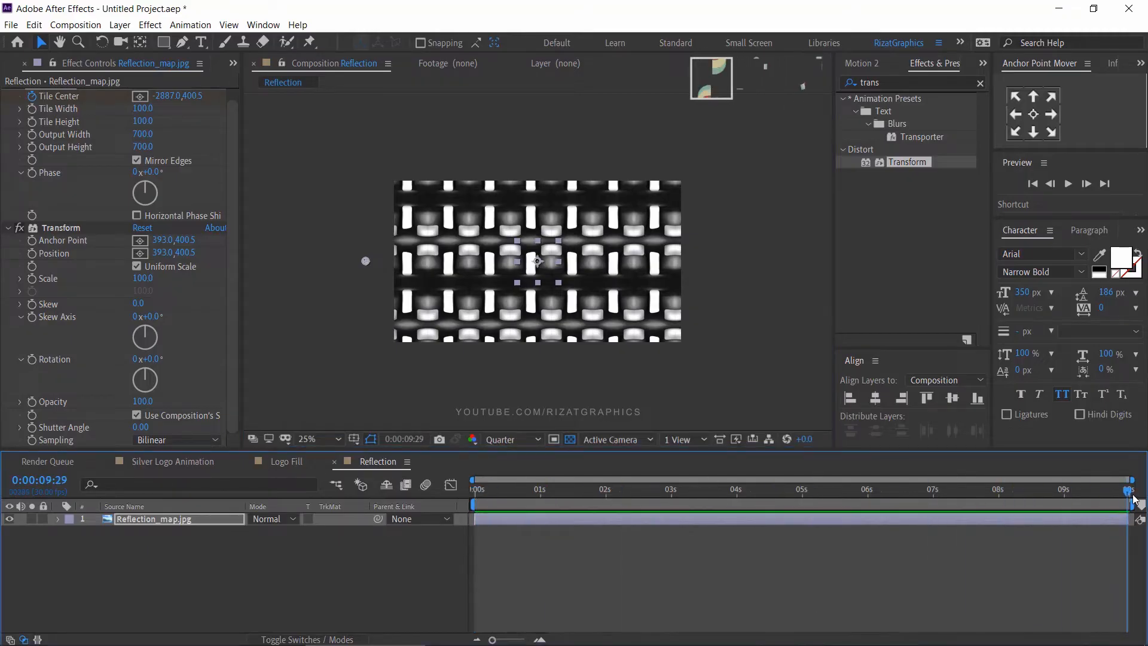
pyautogui.moveTo(367, 264); pyautogui.dragTo(538, 264)
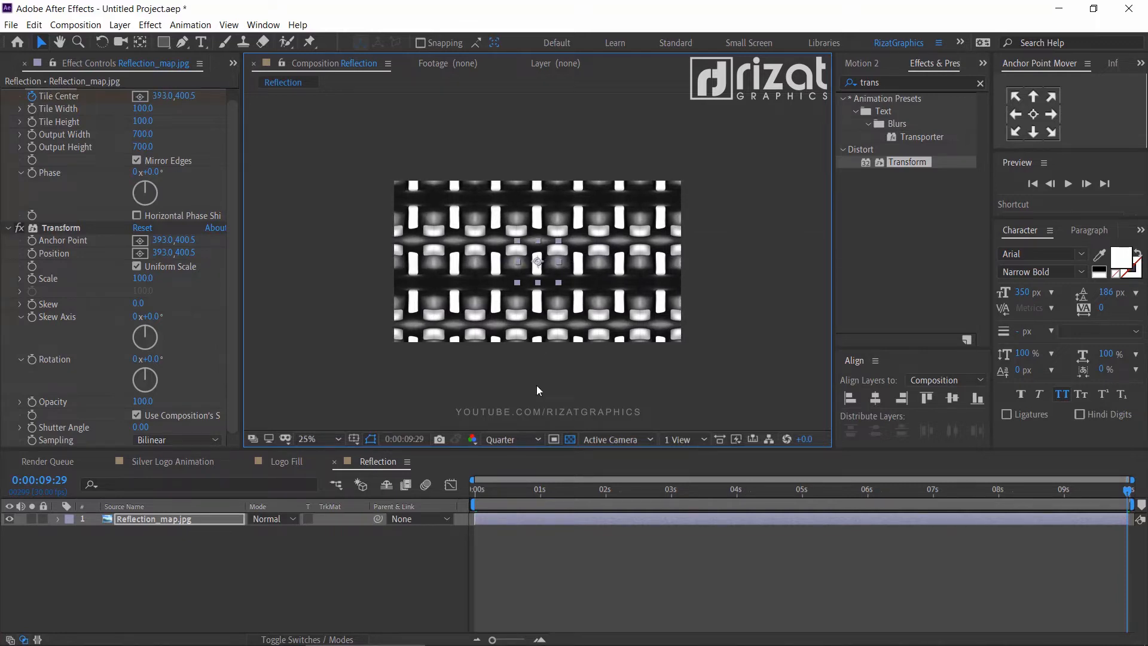
# Step: Reveal both Tile Center keyframes of the Reflection_map.jpg layer, apply Easy Ease to them, and collapse the layer
pyautogui.click(536, 518)
pyautogui.press('u')
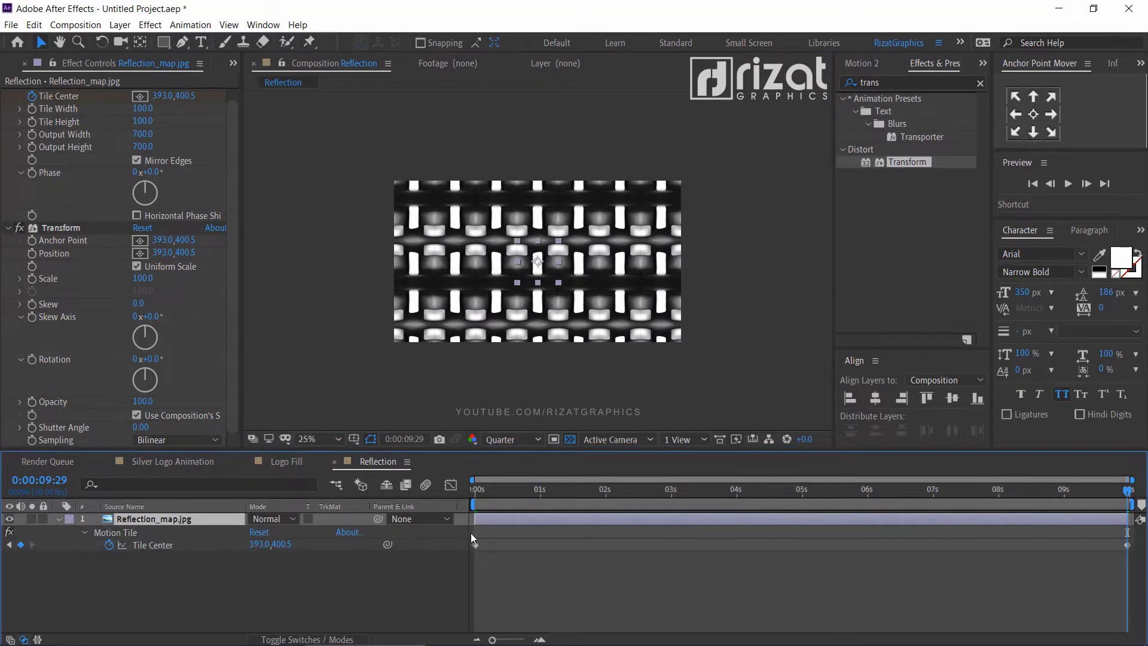
pyautogui.moveTo(471, 533); pyautogui.dragTo(1129, 554)
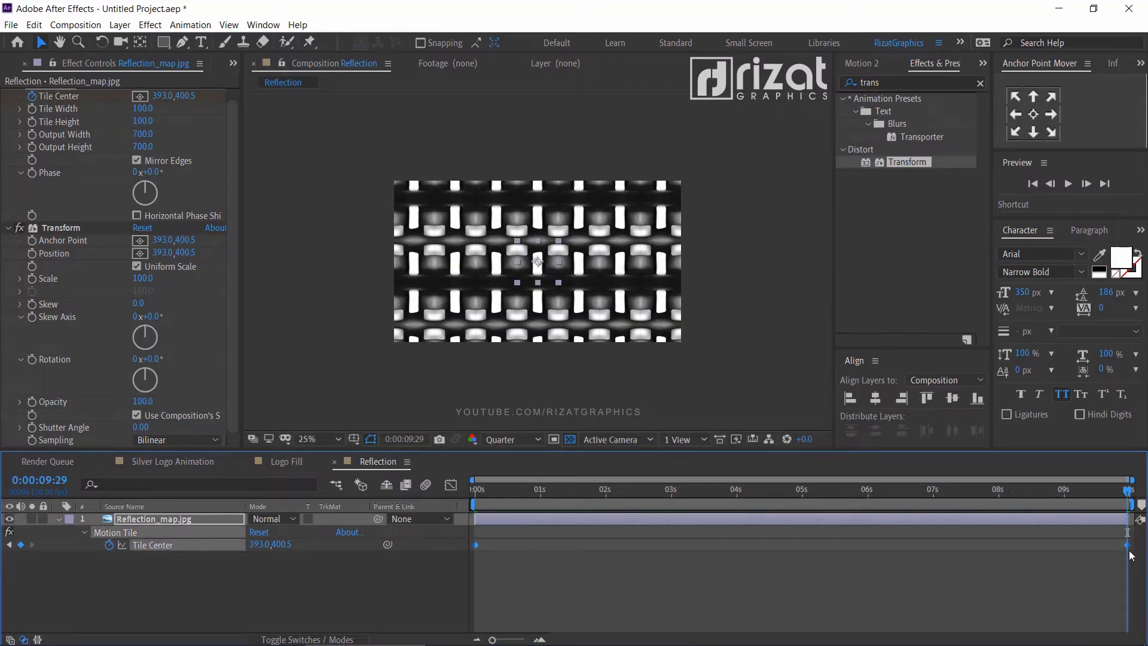
pyautogui.rightClick(1127, 544)
pyautogui.moveTo(1113, 539)
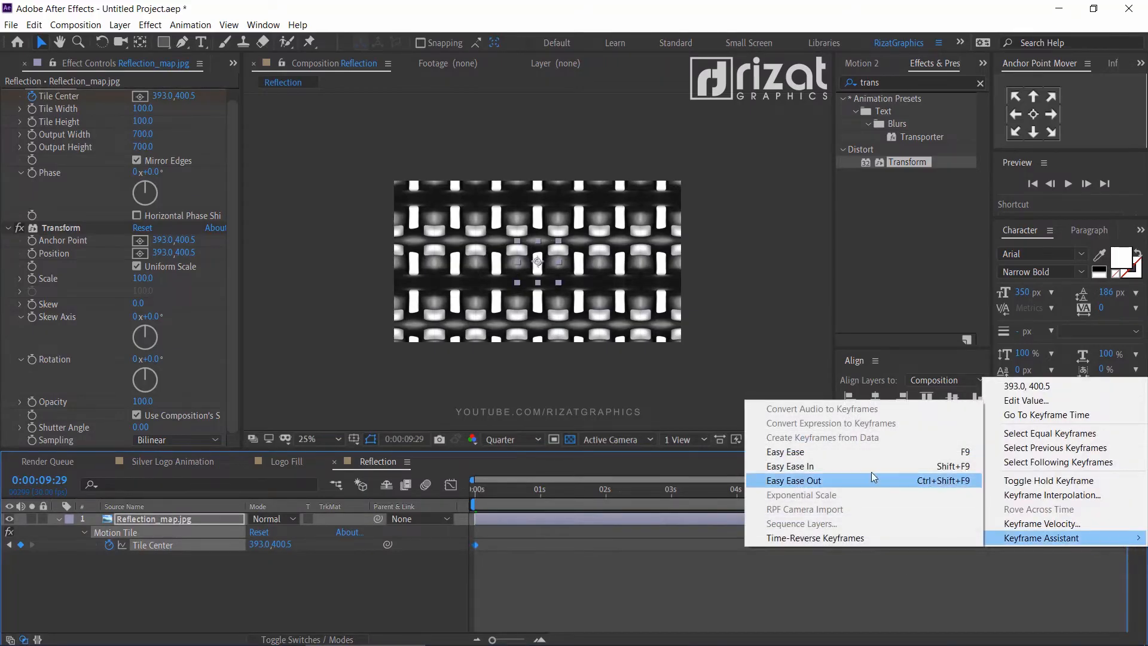
pyautogui.click(859, 451)
pyautogui.click(440, 562)
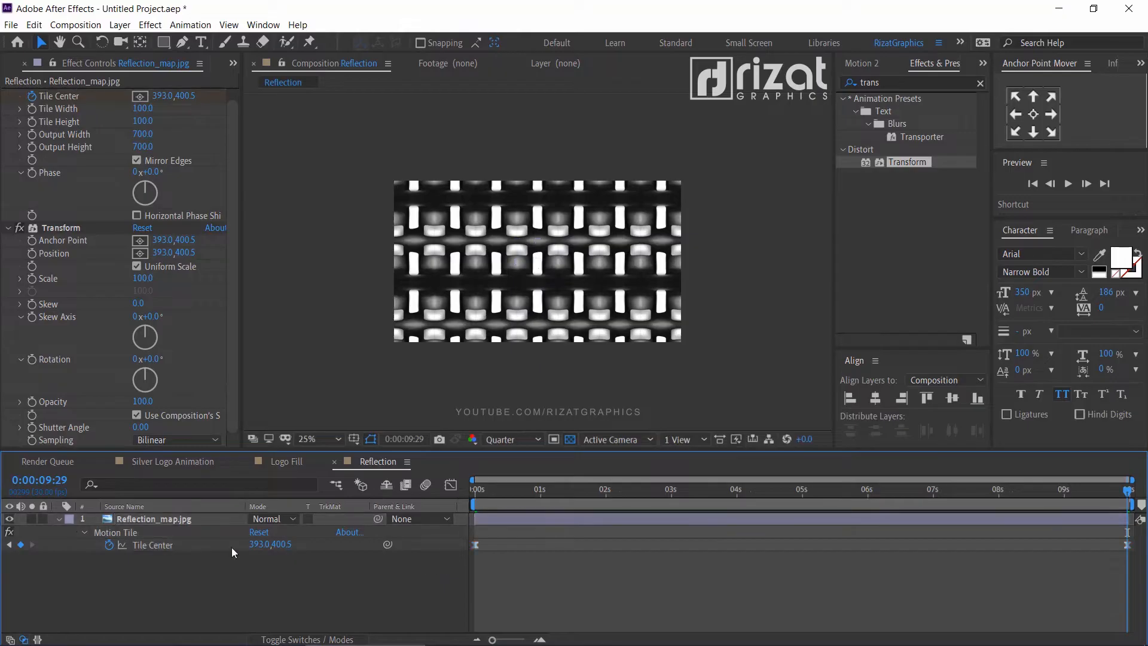
pyautogui.click(58, 518)
# Step: In Silver Logo Animation, place the Reflection composition between Logo Here and Logo Fill and give it an Alpha Matte from Logo Here
pyautogui.click(138, 465)
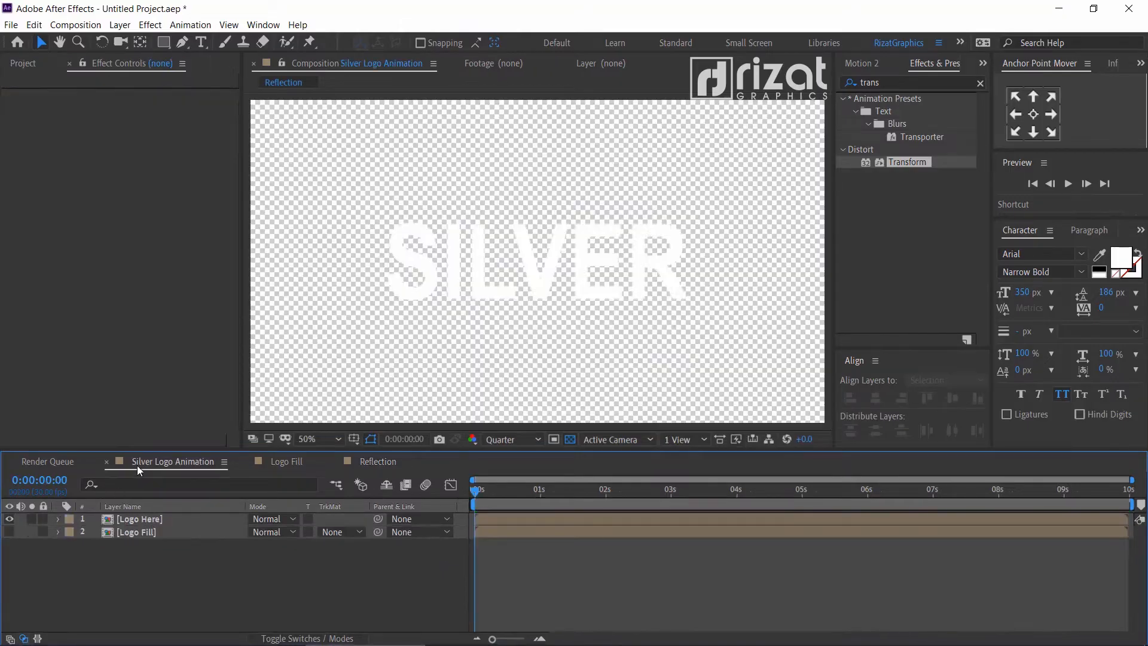
pyautogui.click(32, 64)
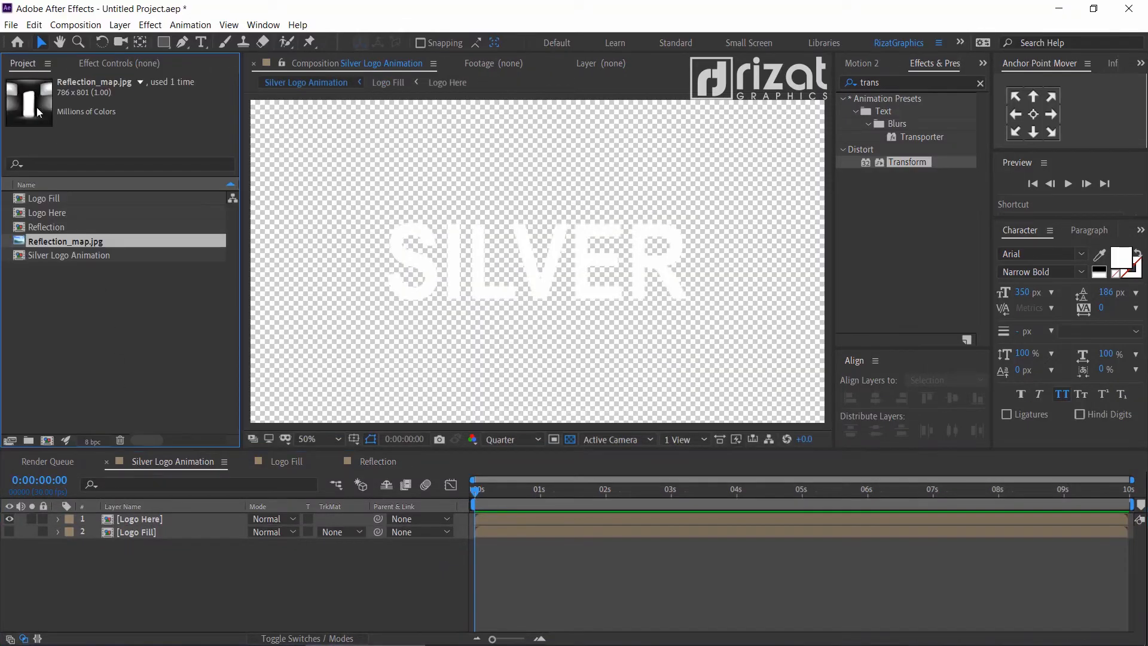
pyautogui.click(59, 229)
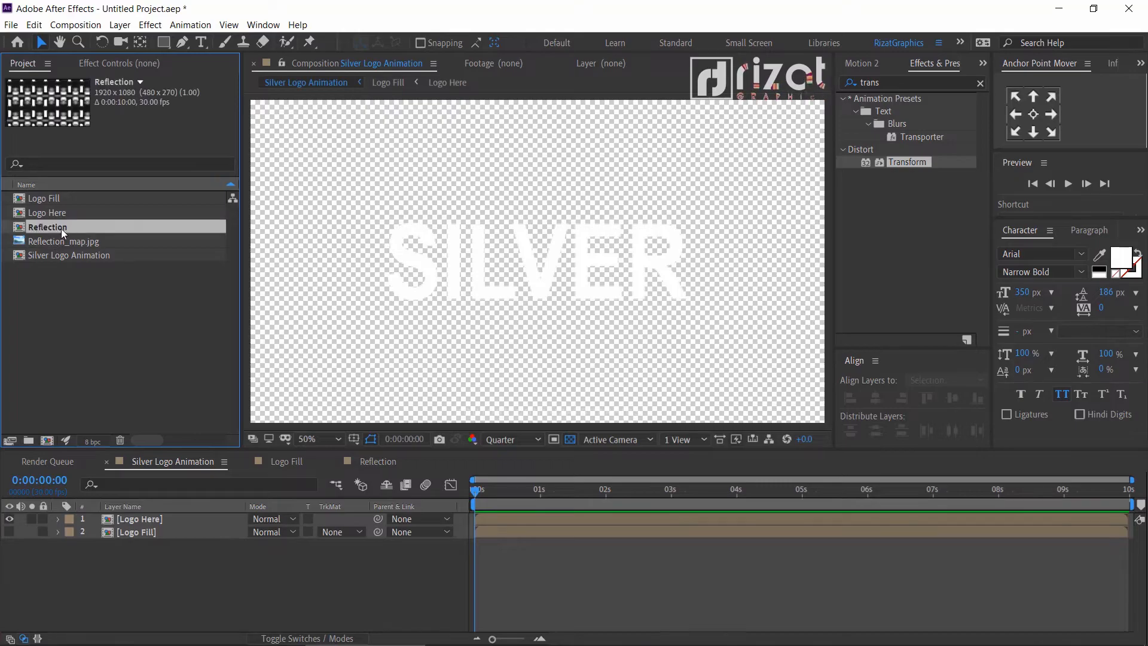
pyautogui.moveTo(61, 229); pyautogui.dragTo(98, 520)
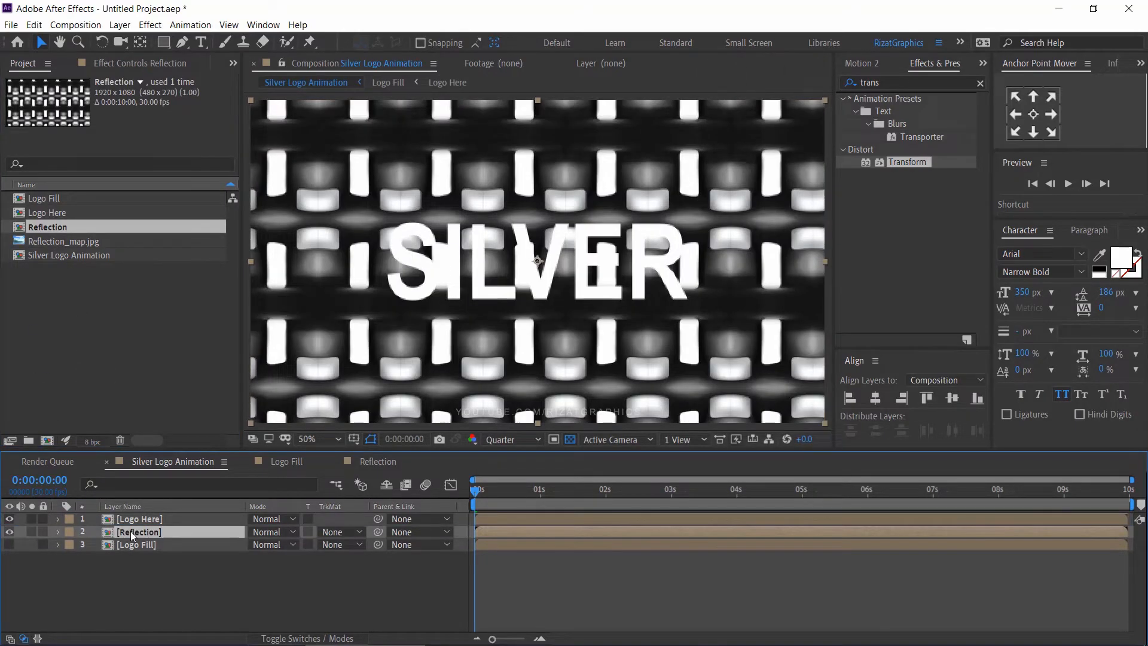
pyautogui.click(341, 532)
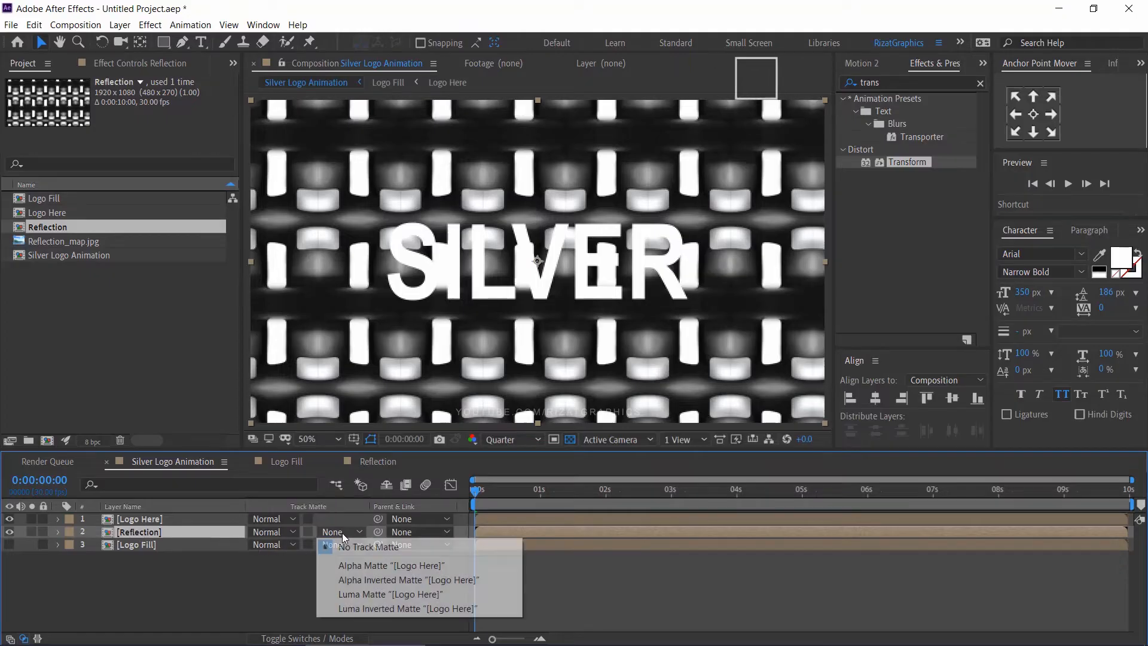
pyautogui.click(350, 566)
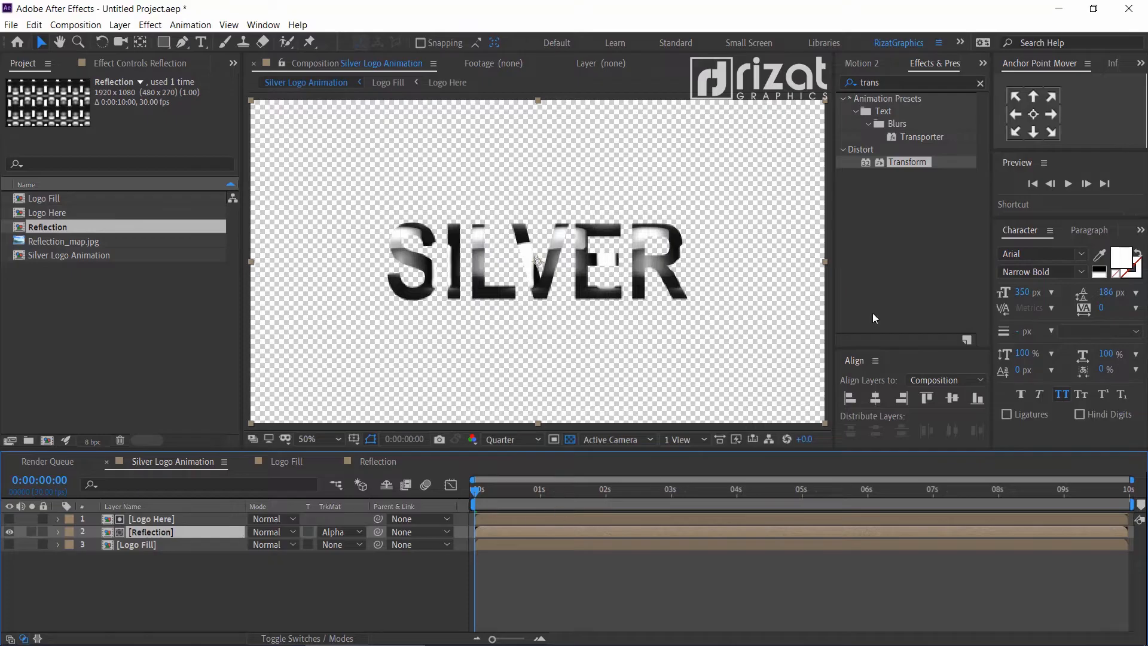
# Step: Find the CC Glass effect, apply it to the Reflection layer, and turn off the transparency grid
pyautogui.click(980, 83)
pyautogui.click(930, 82)
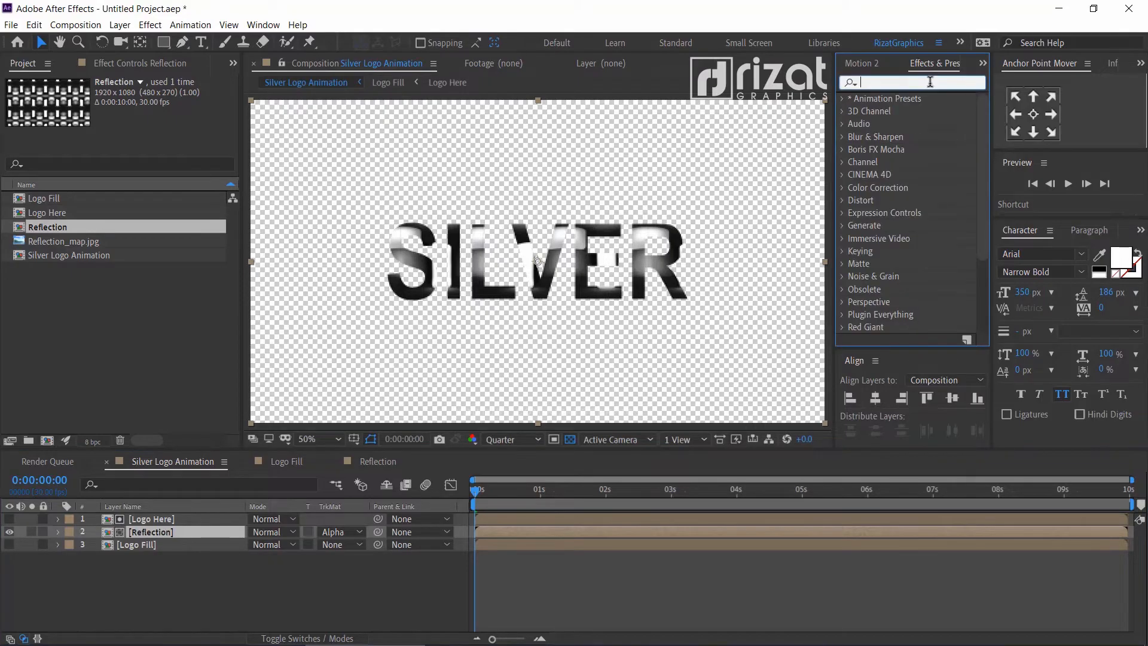
pyautogui.write('glass')
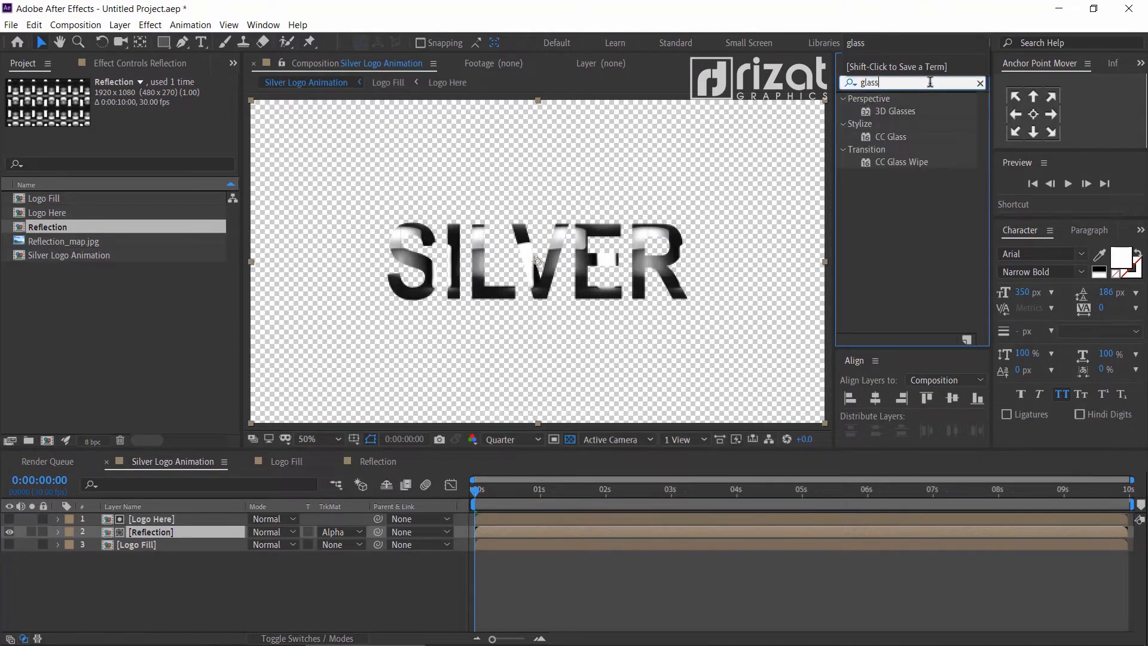
pyautogui.moveTo(890, 140); pyautogui.dragTo(590, 272)
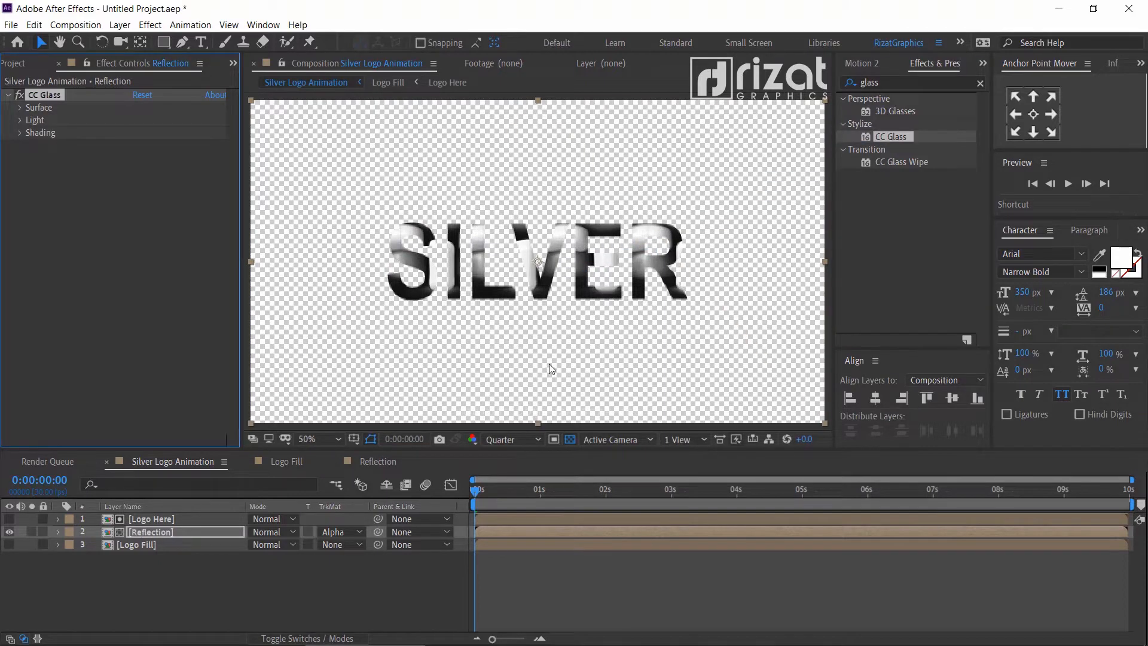
pyautogui.click(565, 438)
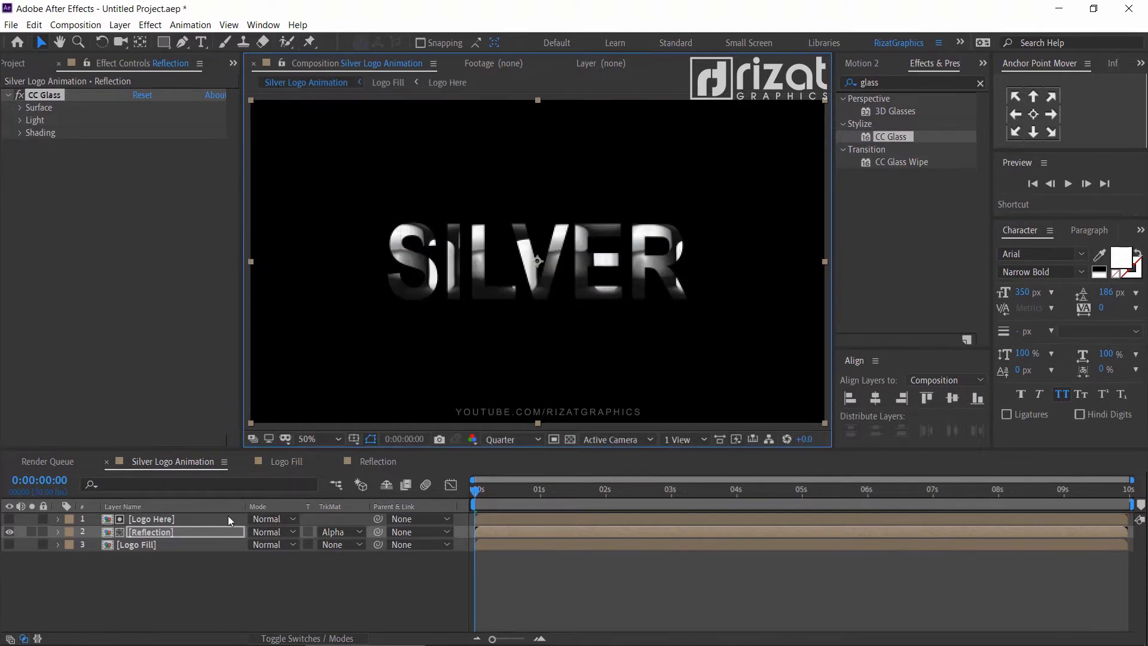
# Step: Set the CC Glass surface Bump Map of the Reflection layer to Logo Fill
pyautogui.click(180, 530)
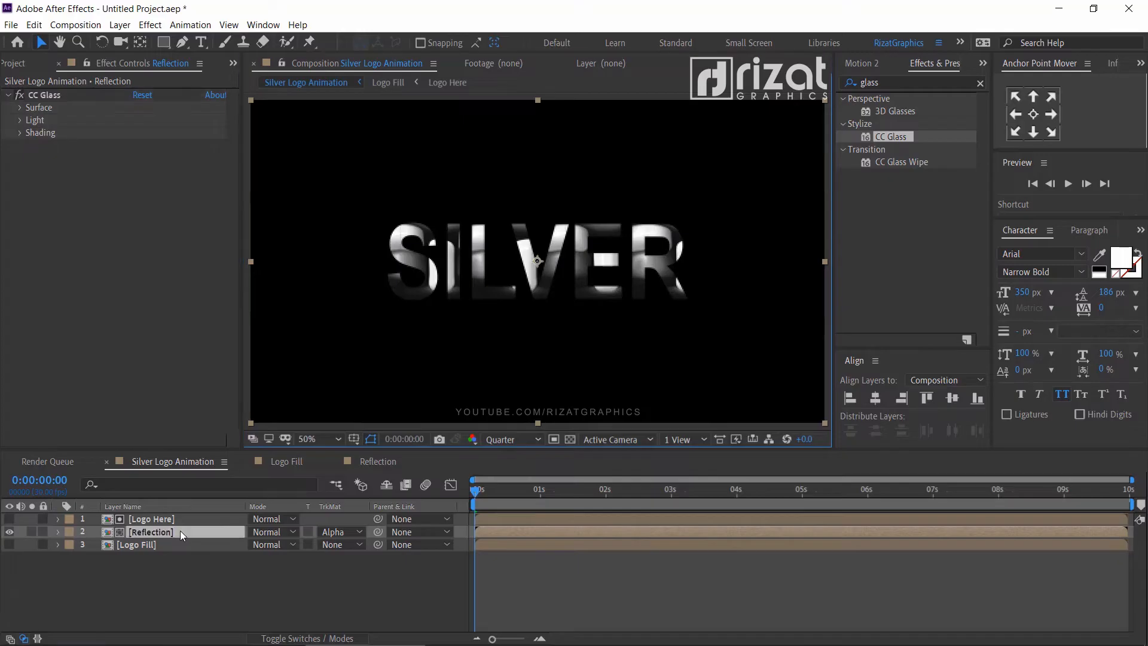
pyautogui.click(20, 107)
pyautogui.click(149, 120)
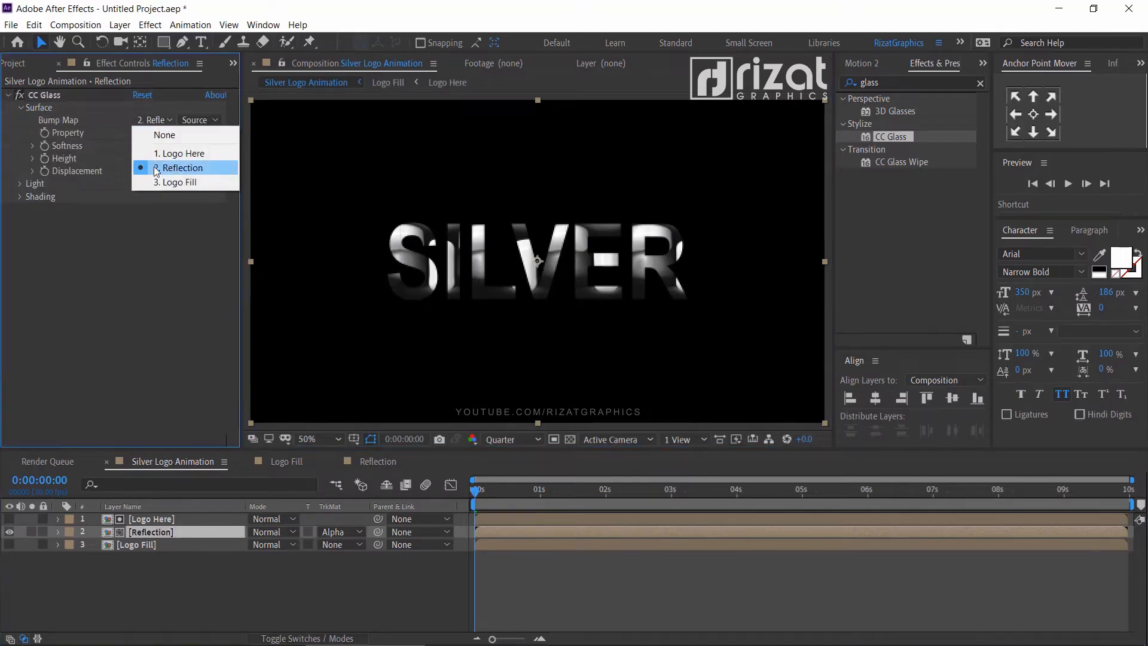
pyautogui.click(159, 183)
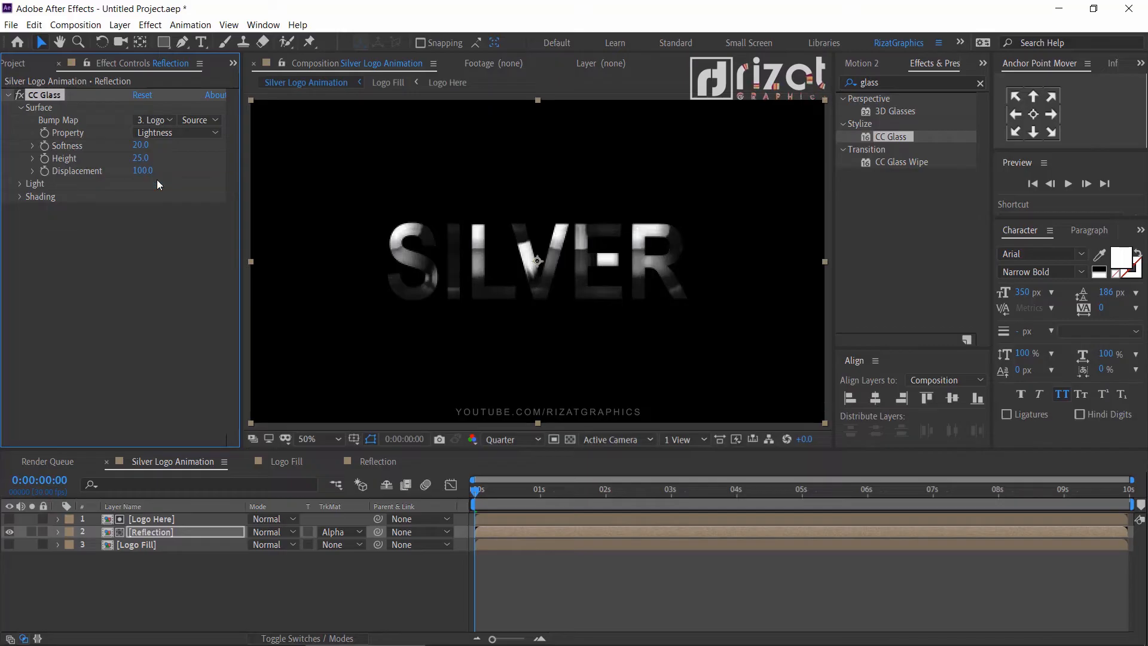
# Step: Set the CC Glass surface of the Reflection layer to Softness 45, Height -40 and Displacement -450
pyautogui.click(141, 146)
pyautogui.write('45')
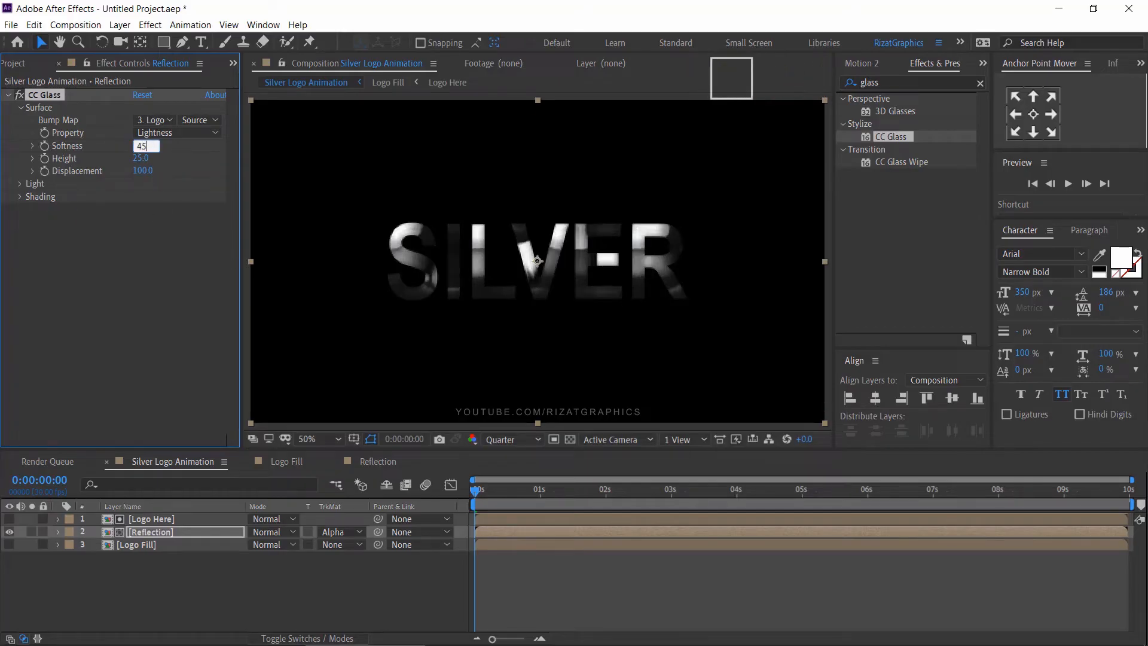
pyautogui.press('Return')
pyautogui.click(141, 159)
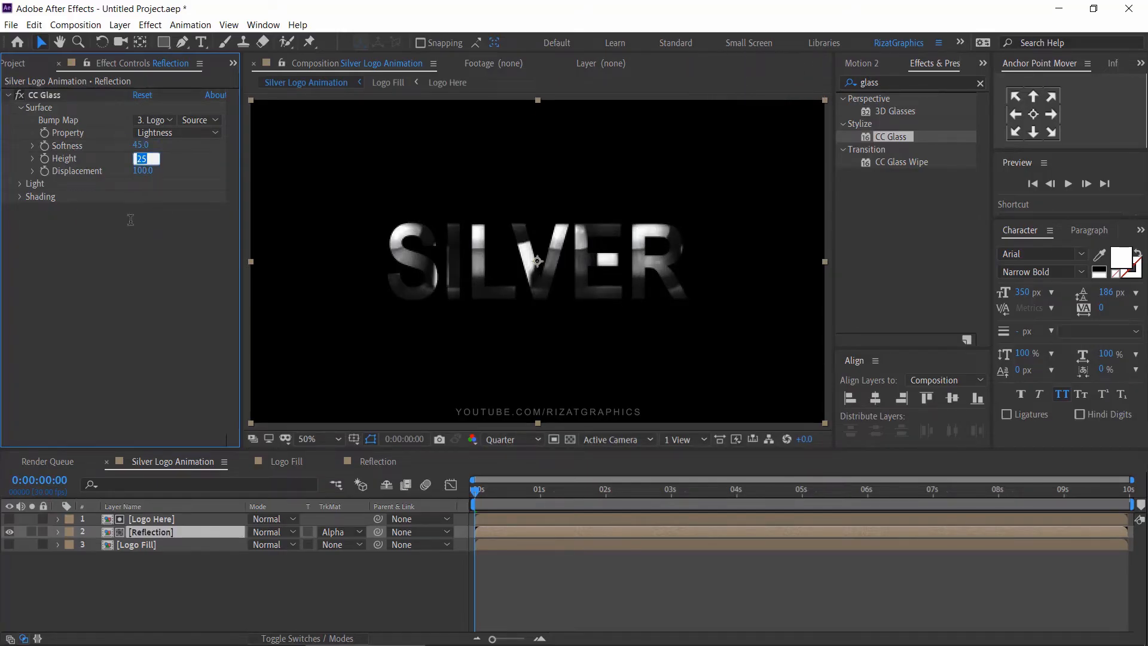
pyautogui.write('-40')
pyautogui.press('Return')
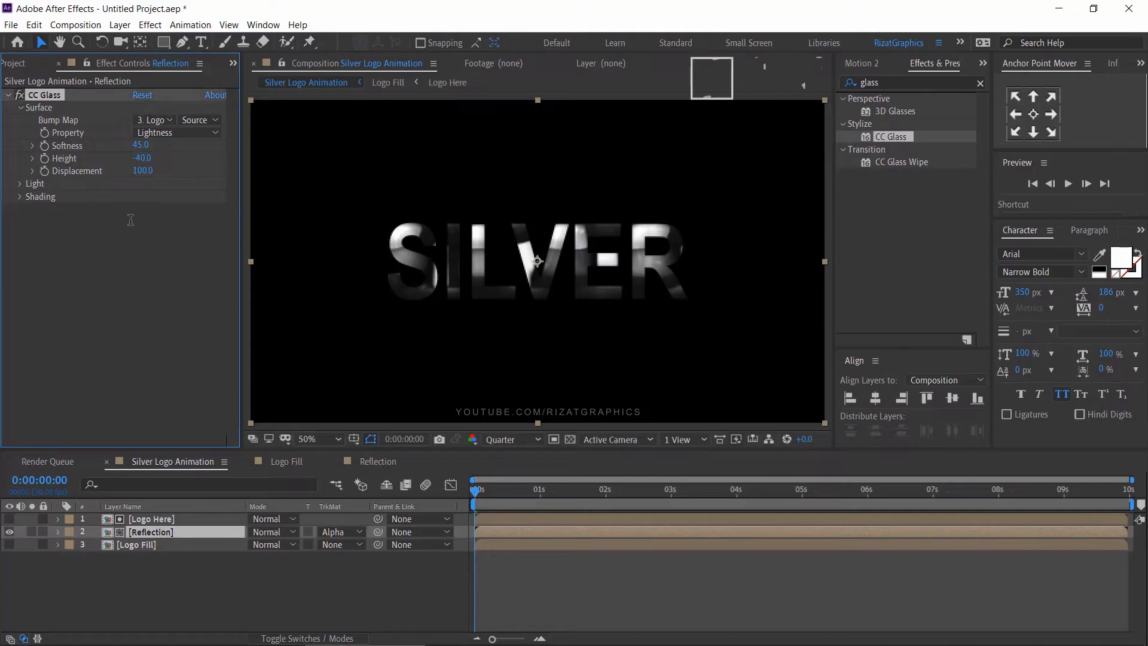
pyautogui.click(143, 170)
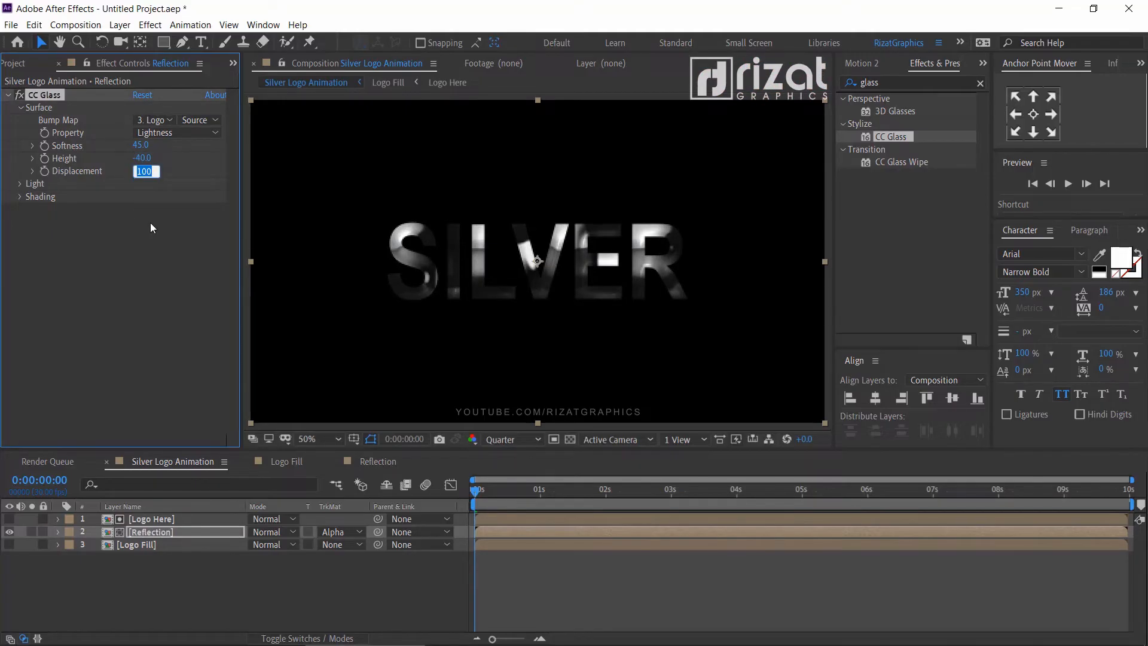
pyautogui.write('-450')
pyautogui.press('Return')
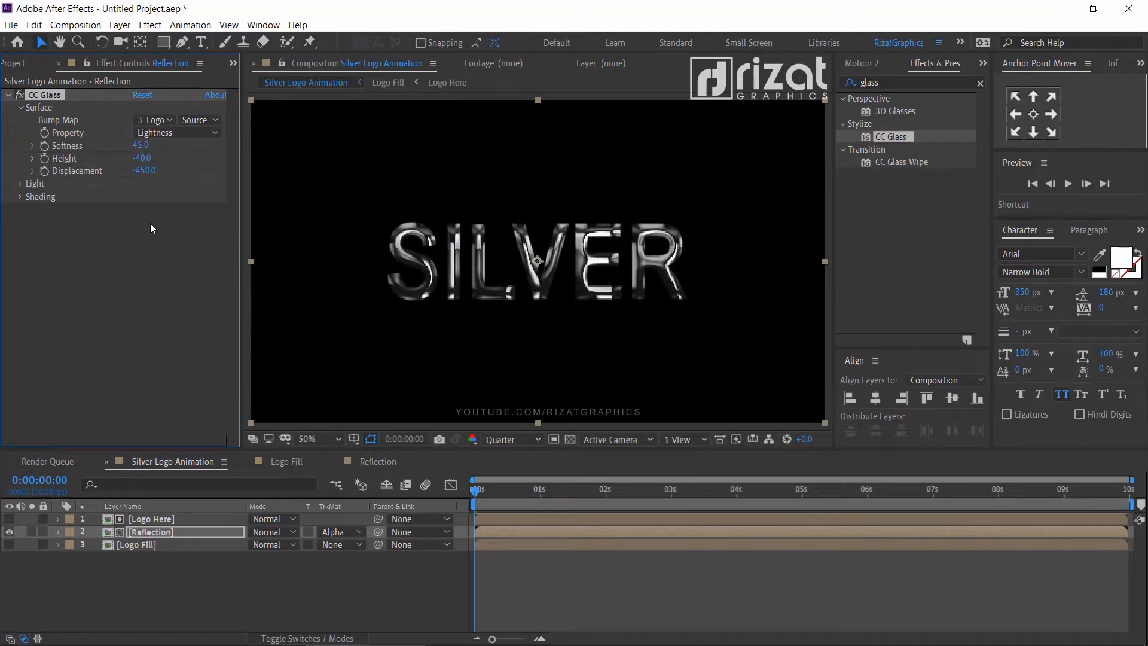
pyautogui.click(150, 223)
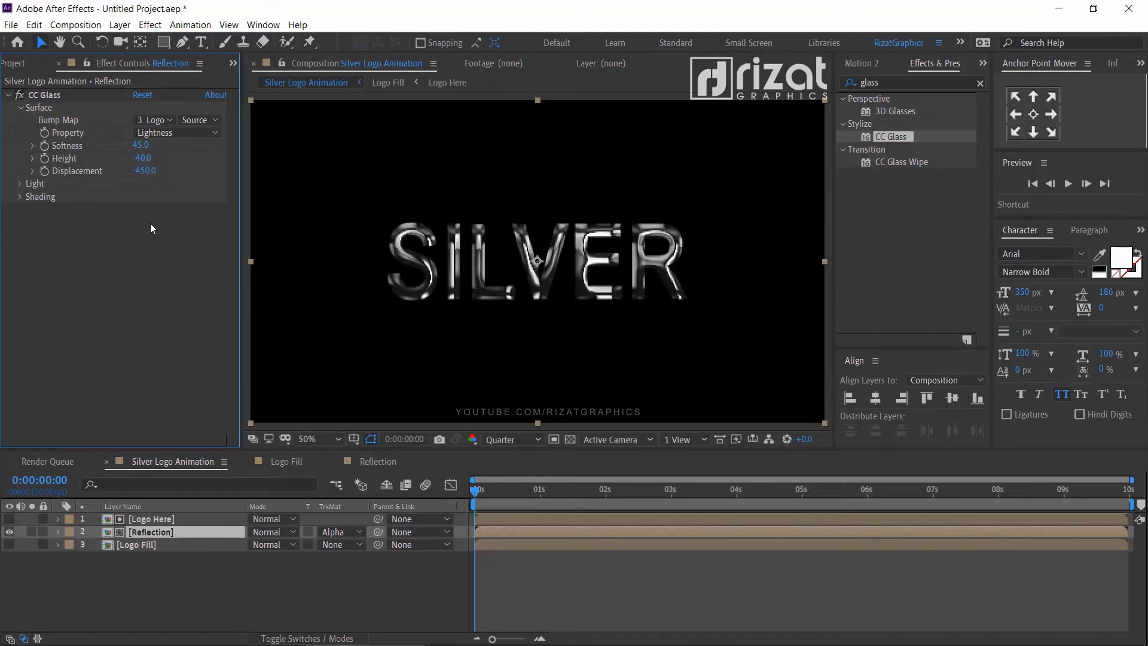
# Step: Find CC Blobbylize, apply it to the Reflection layer below CC Glass, and set its Blob Layer to Logo Fill
pyautogui.click(882, 84)
pyautogui.write('blob')
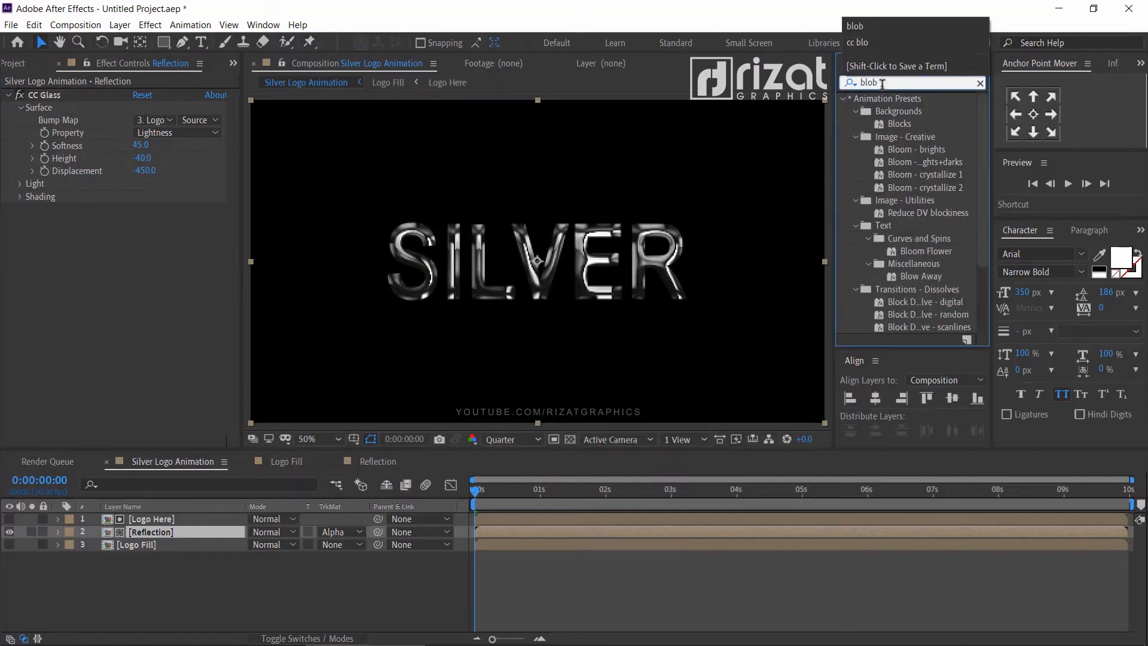
pyautogui.moveTo(896, 150); pyautogui.dragTo(171, 257)
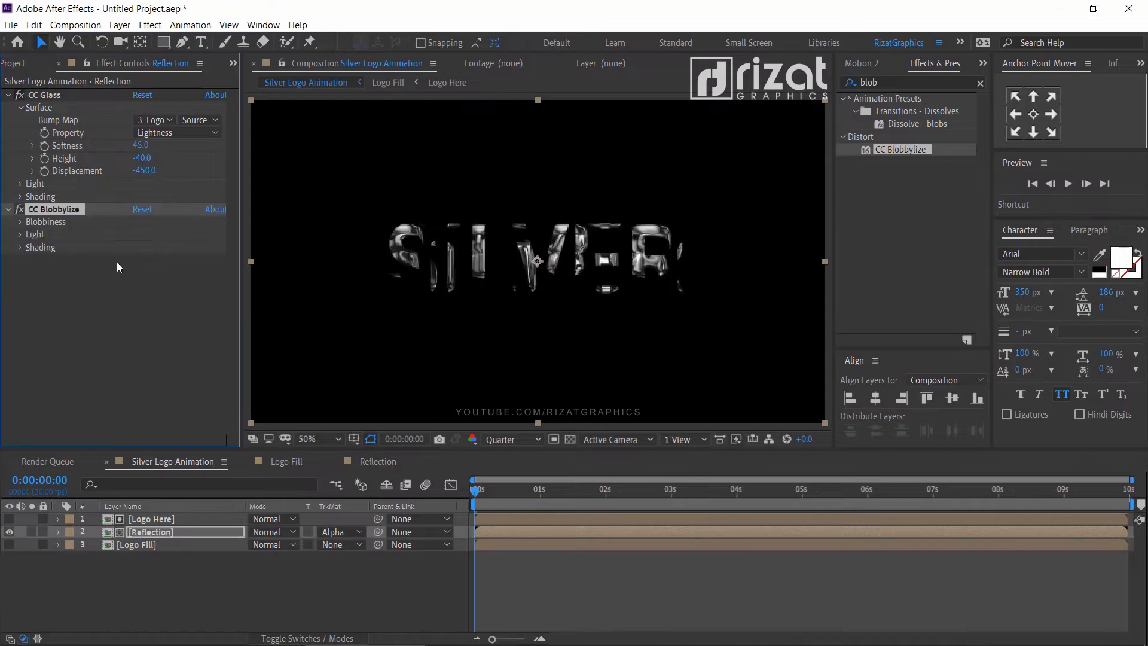
pyautogui.click(21, 223)
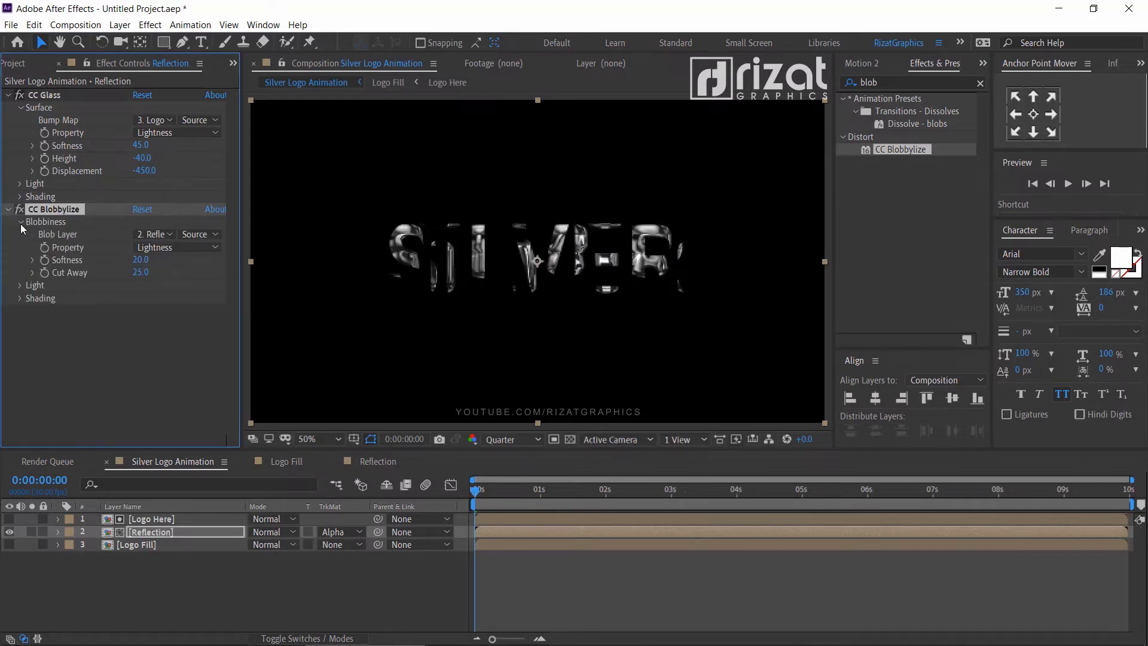
pyautogui.click(151, 235)
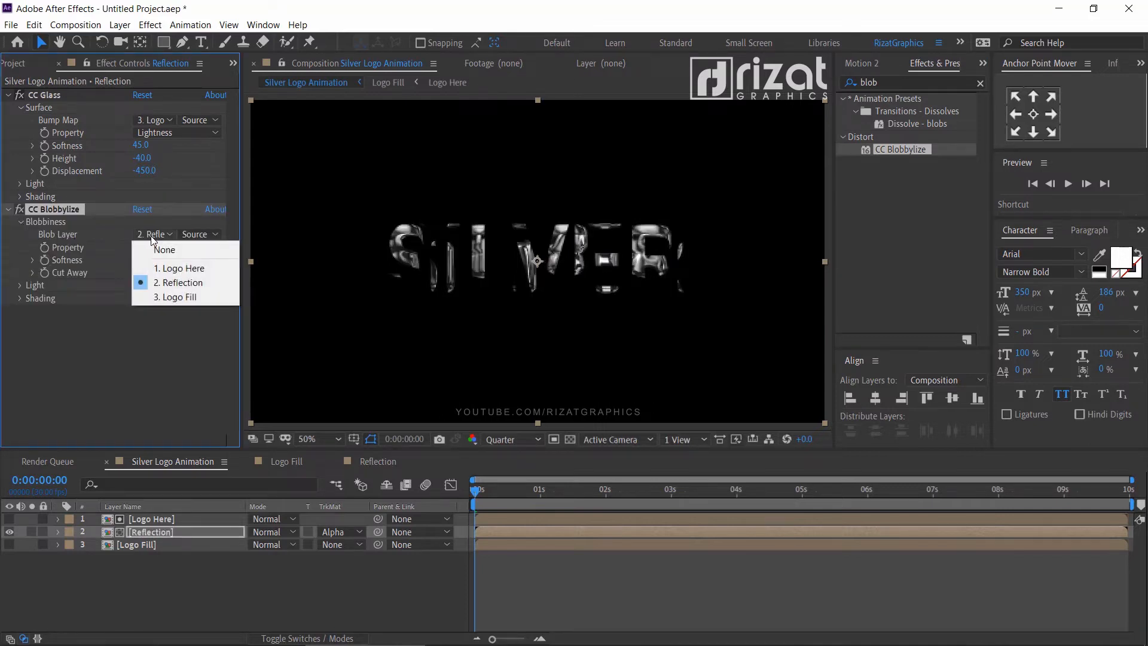
pyautogui.click(167, 296)
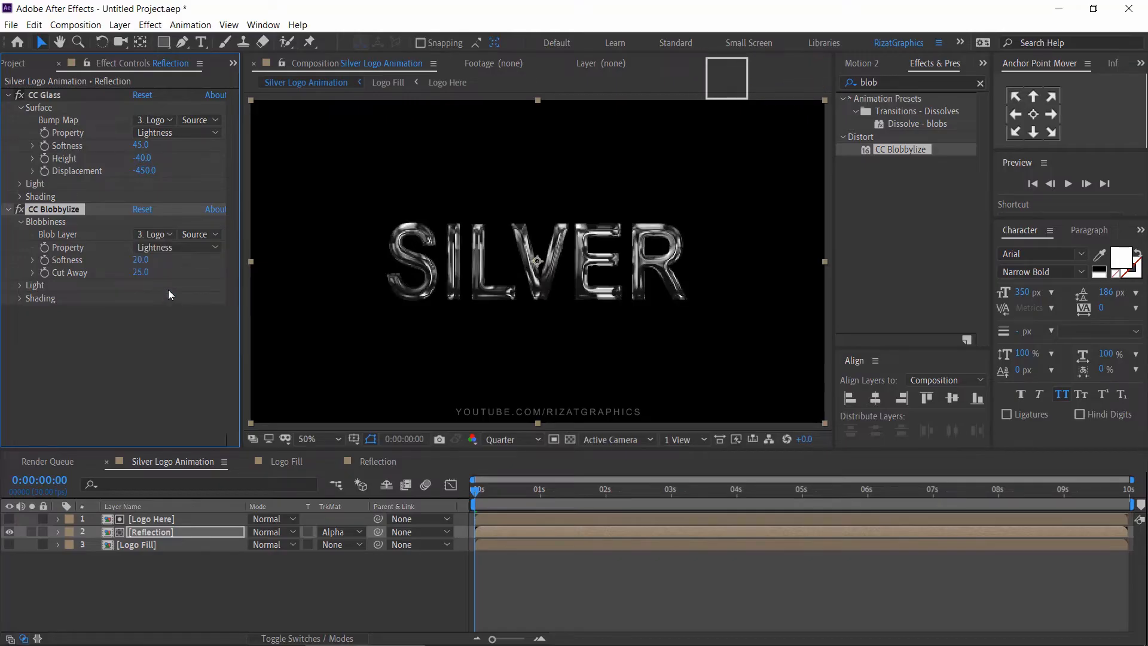
# Step: Set the CC Blobbylize blobbiness Property to Alpha, Softness to 7 and Cut Away to 3
pyautogui.click(174, 249)
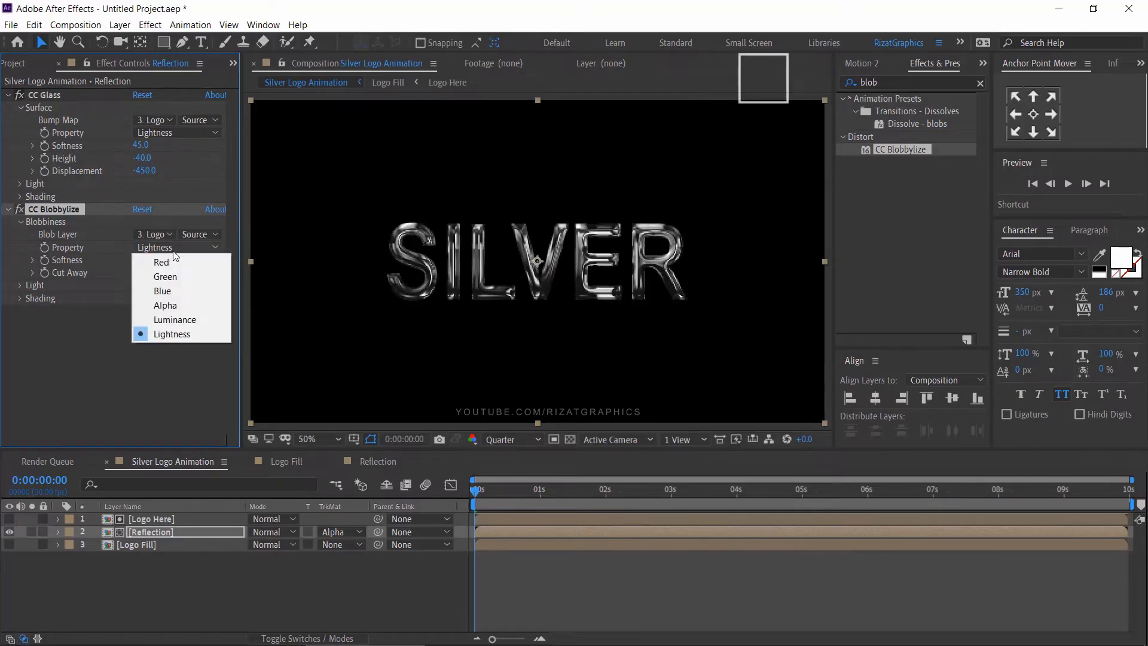
pyautogui.click(171, 308)
pyautogui.click(141, 260)
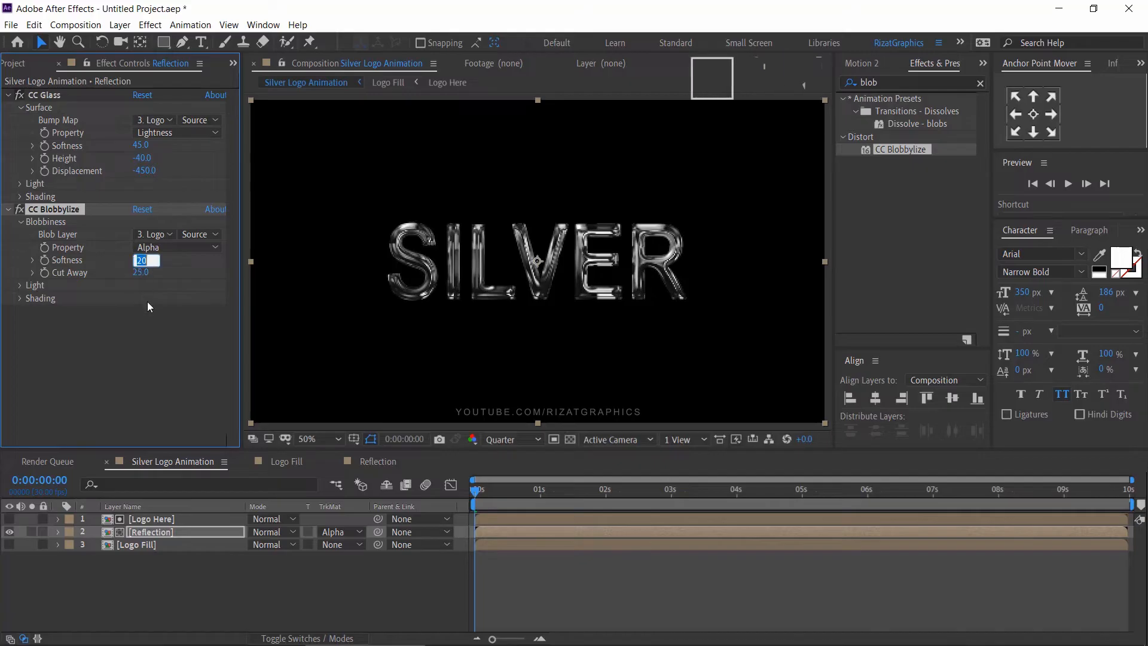
pyautogui.write('7')
pyautogui.click(149, 313)
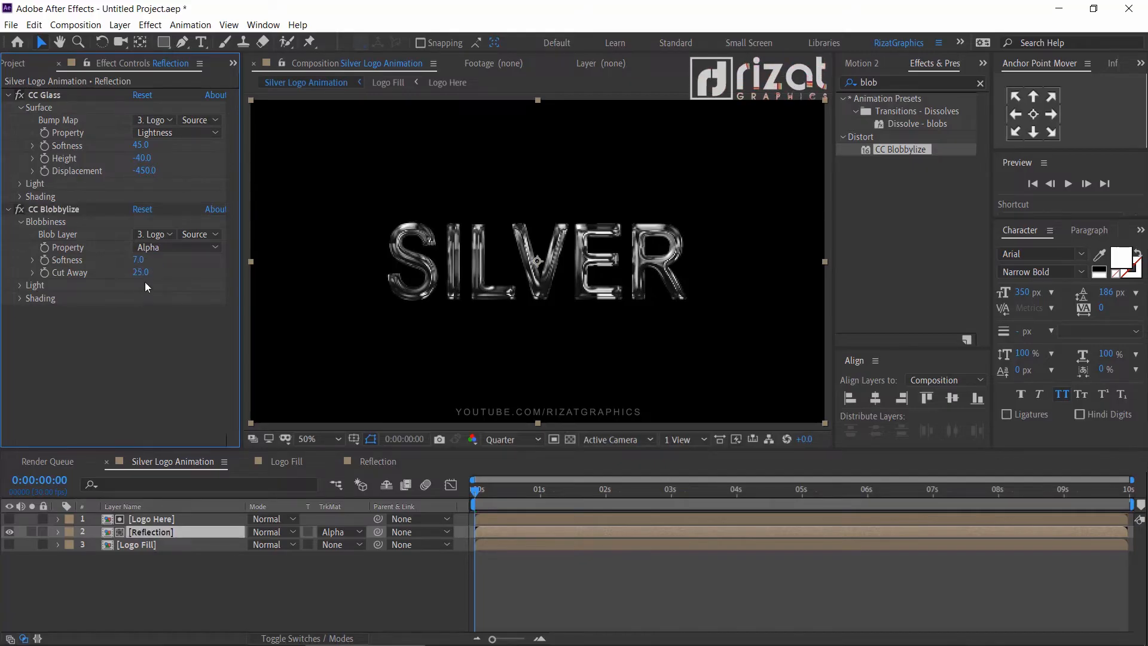
pyautogui.click(138, 313)
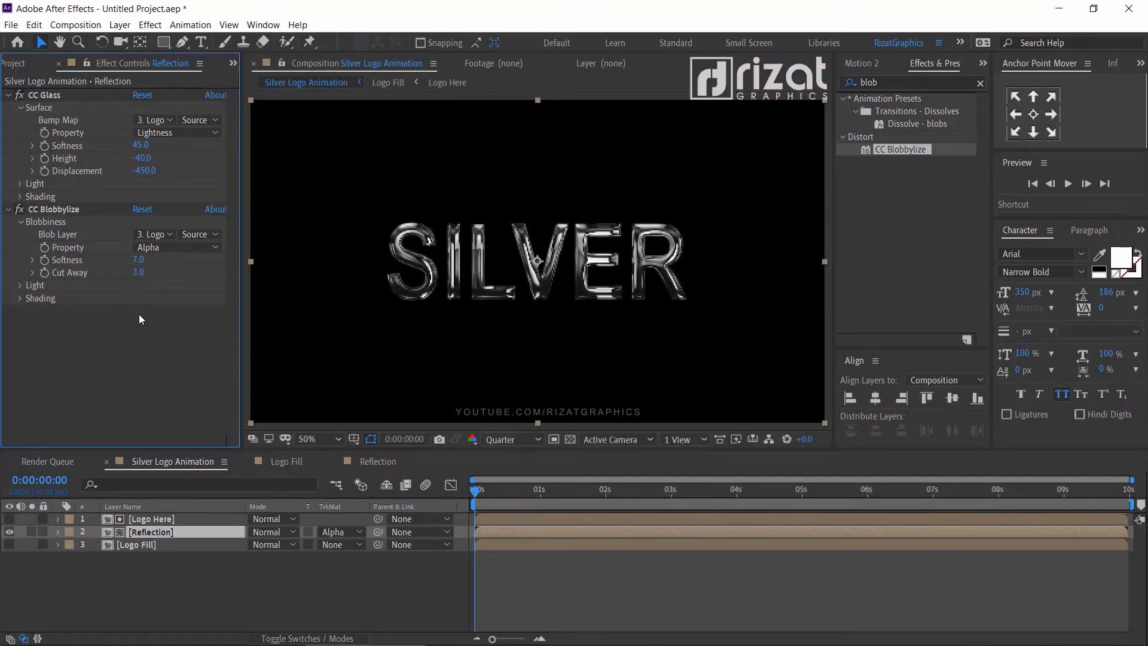
# Step: Add a null object to the Silver Logo Animation composition and rename it Reflection Scale
pyautogui.click(18, 64)
pyautogui.click(116, 404)
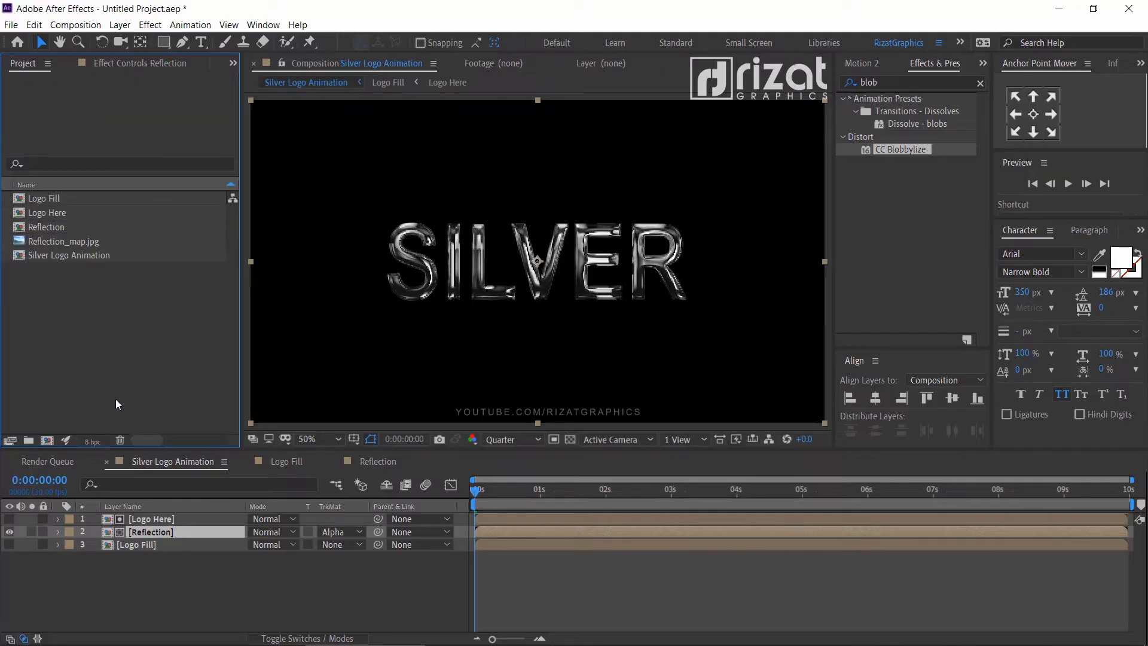
pyautogui.click(153, 462)
pyautogui.click(161, 560)
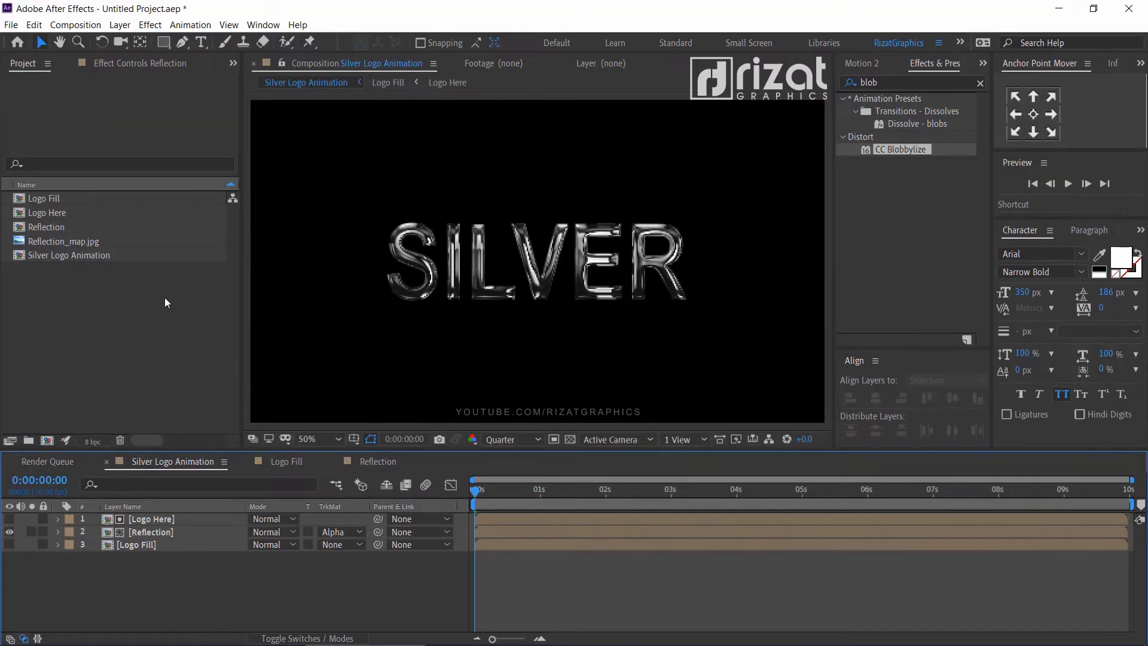
pyautogui.click(123, 27)
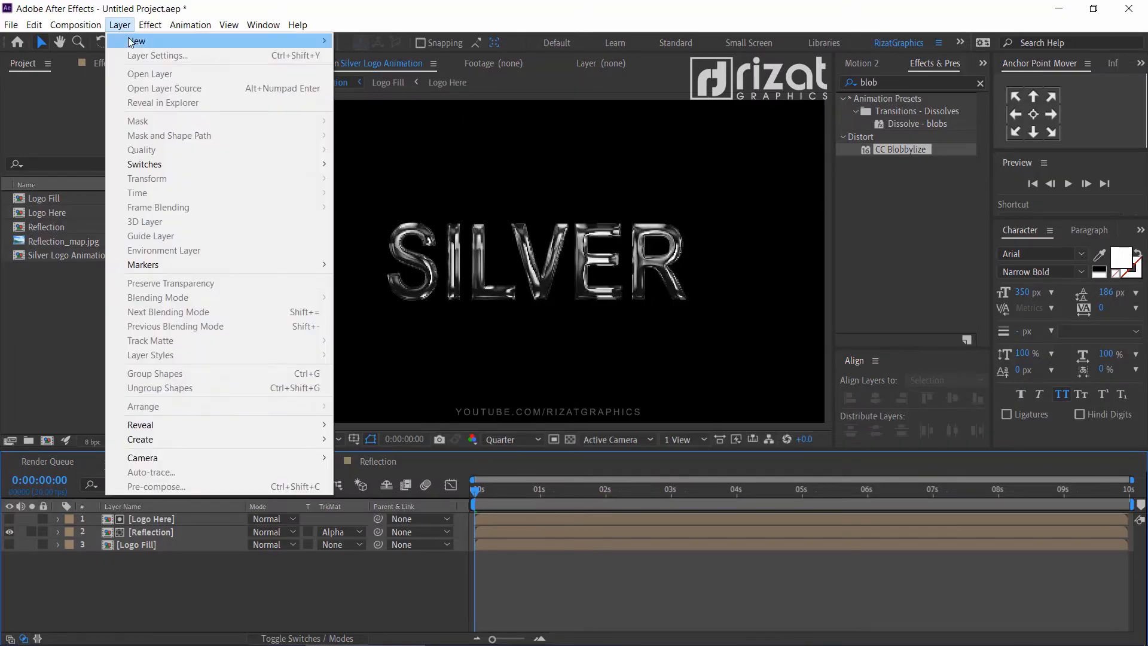
pyautogui.moveTo(135, 42)
pyautogui.click(415, 101)
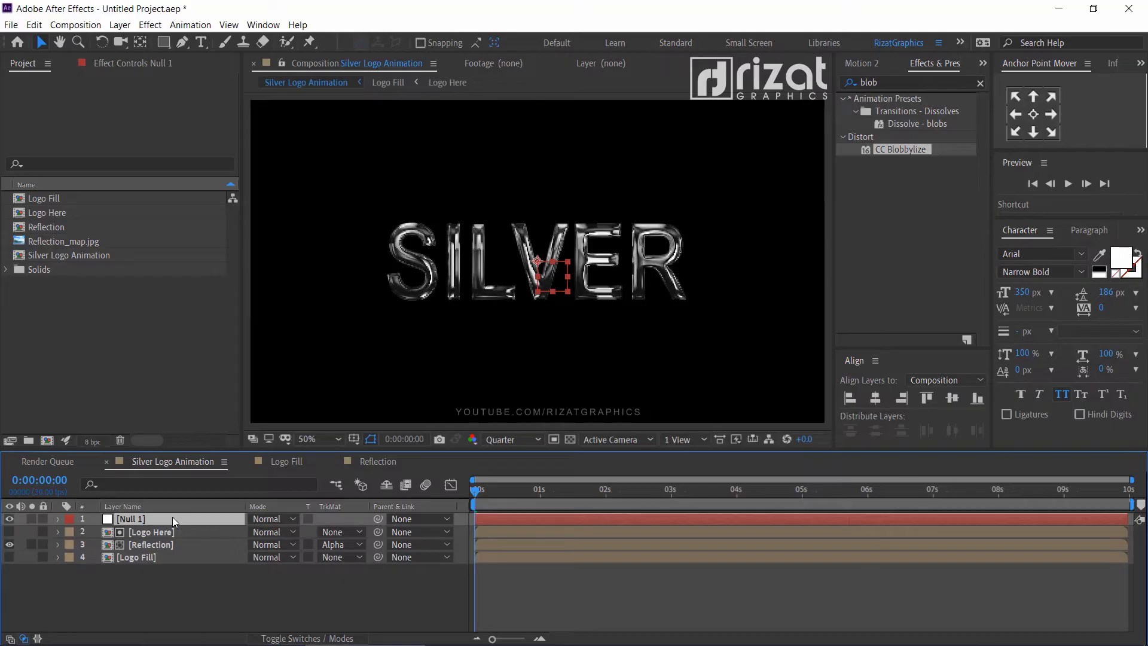
pyautogui.press('Return')
pyautogui.write('Re')
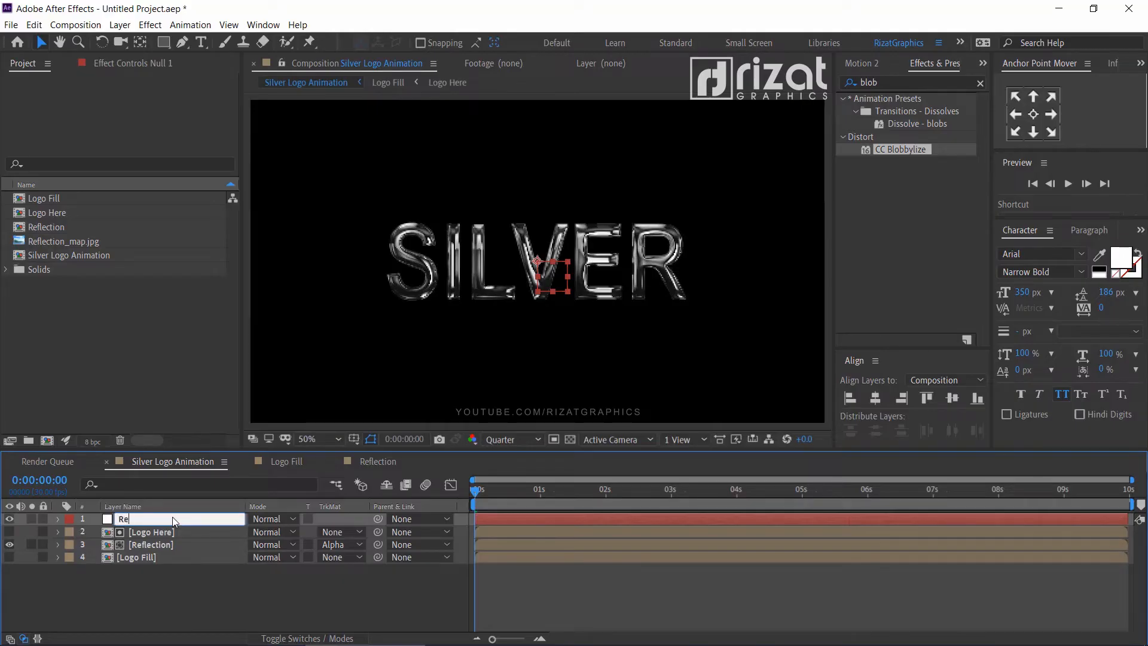
pyautogui.write('flection Scale')
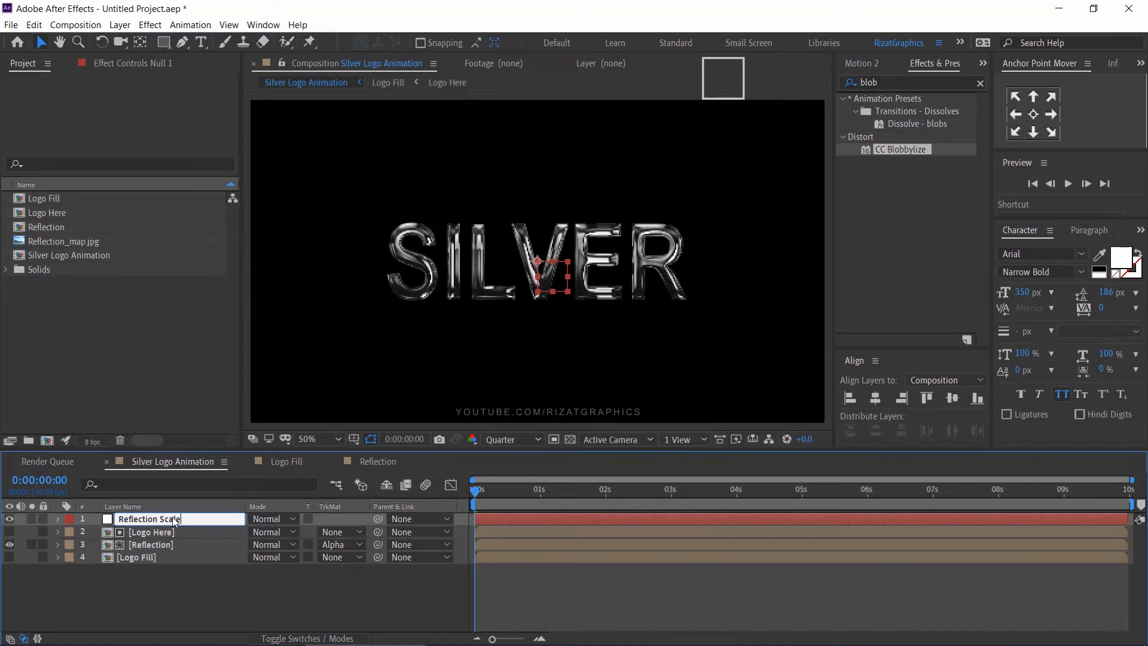
pyautogui.press('Return')
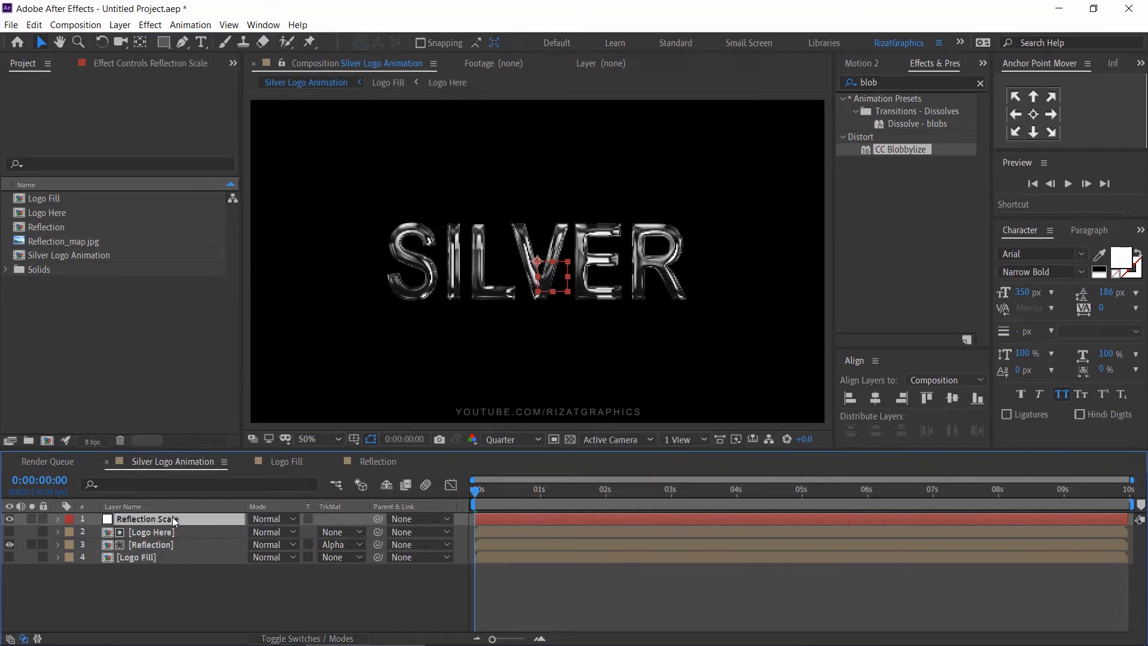
# Step: Add a Slider Control effect to the Reflection Scale null and set its slider to 100
pyautogui.rightClick(172, 516)
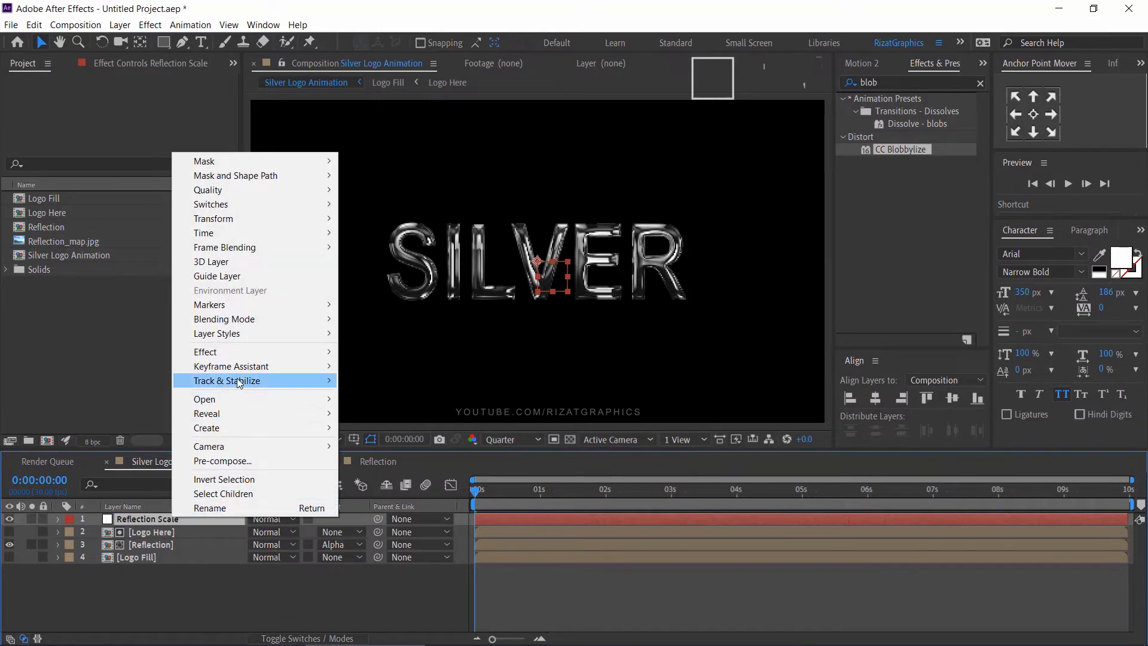
pyautogui.moveTo(243, 352)
pyautogui.moveTo(410, 394)
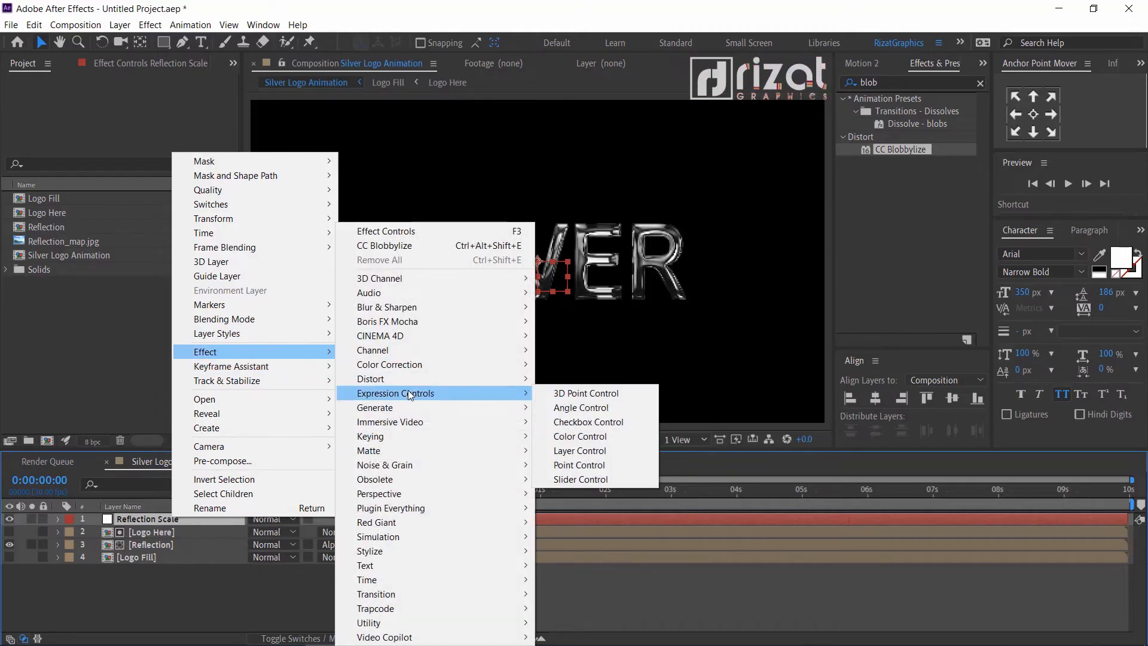
pyautogui.click(589, 479)
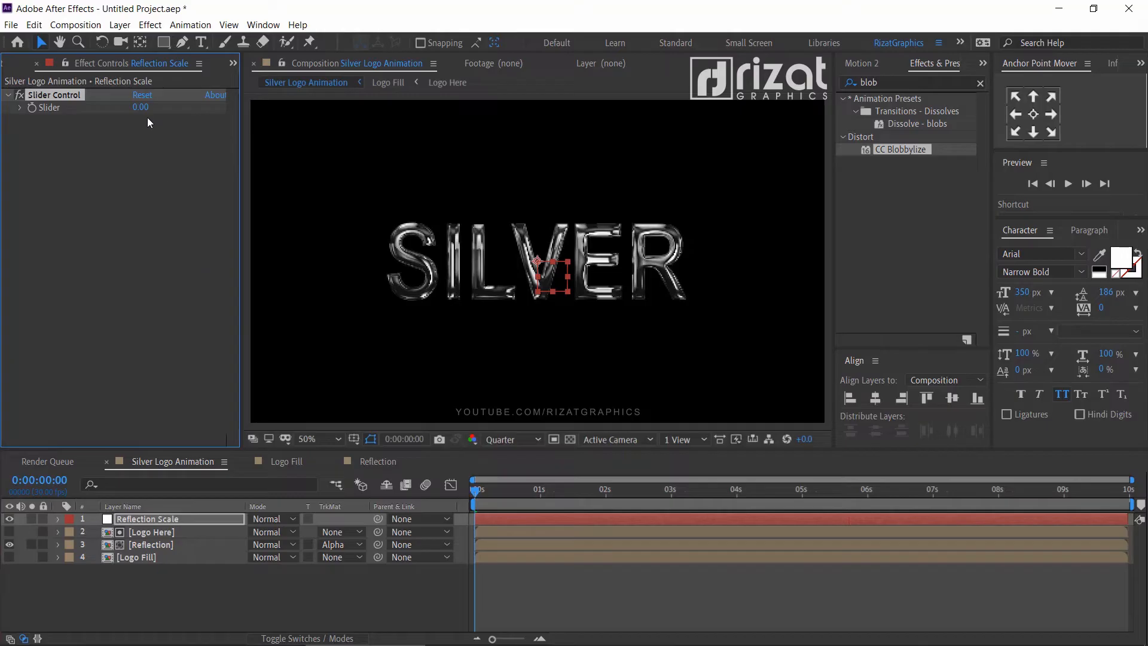
pyautogui.write('100')
pyautogui.press('Return')
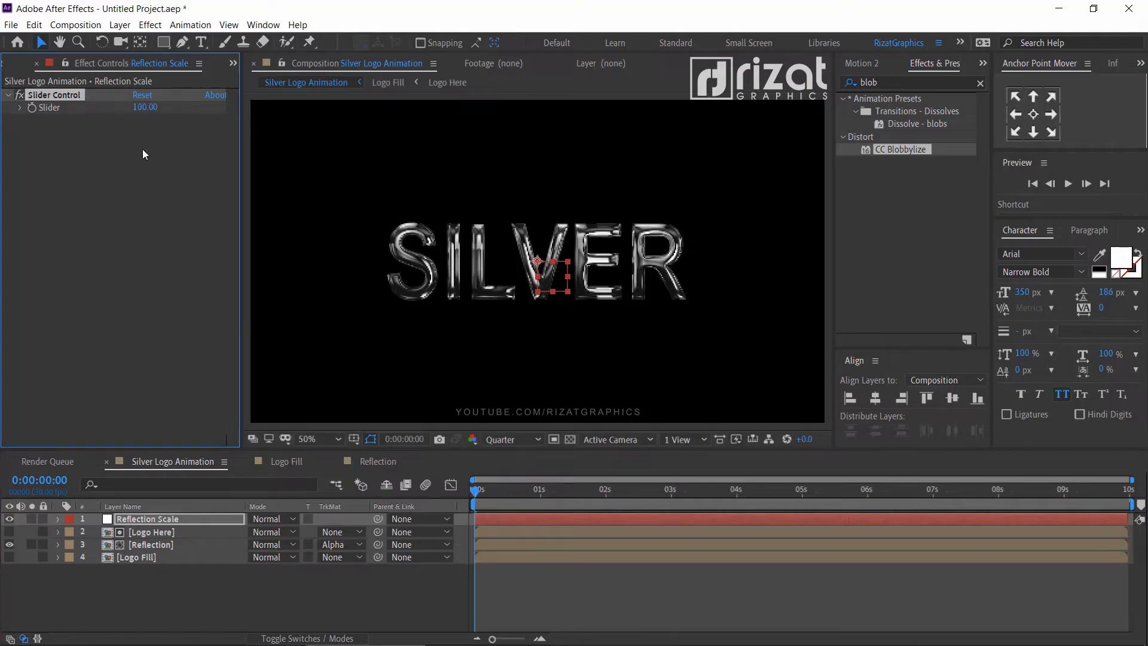
# Step: Lock the Reflection Scale effect controls and expand the Transform effect of Reflection_map.jpg in the Reflection composition
pyautogui.click(65, 63)
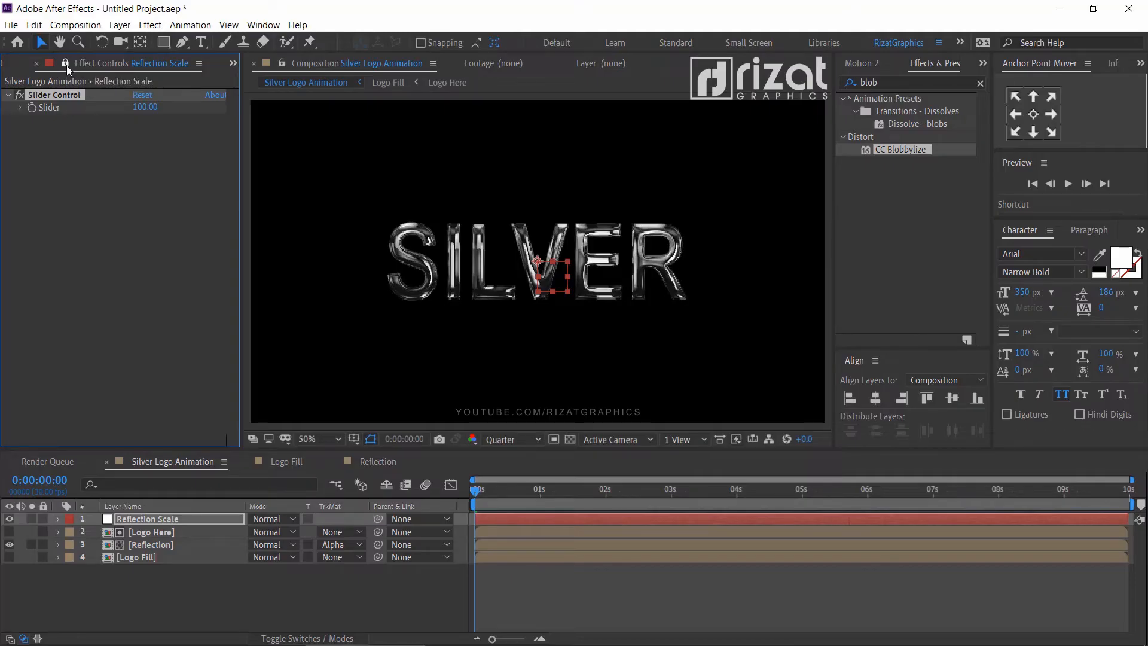
pyautogui.click(373, 465)
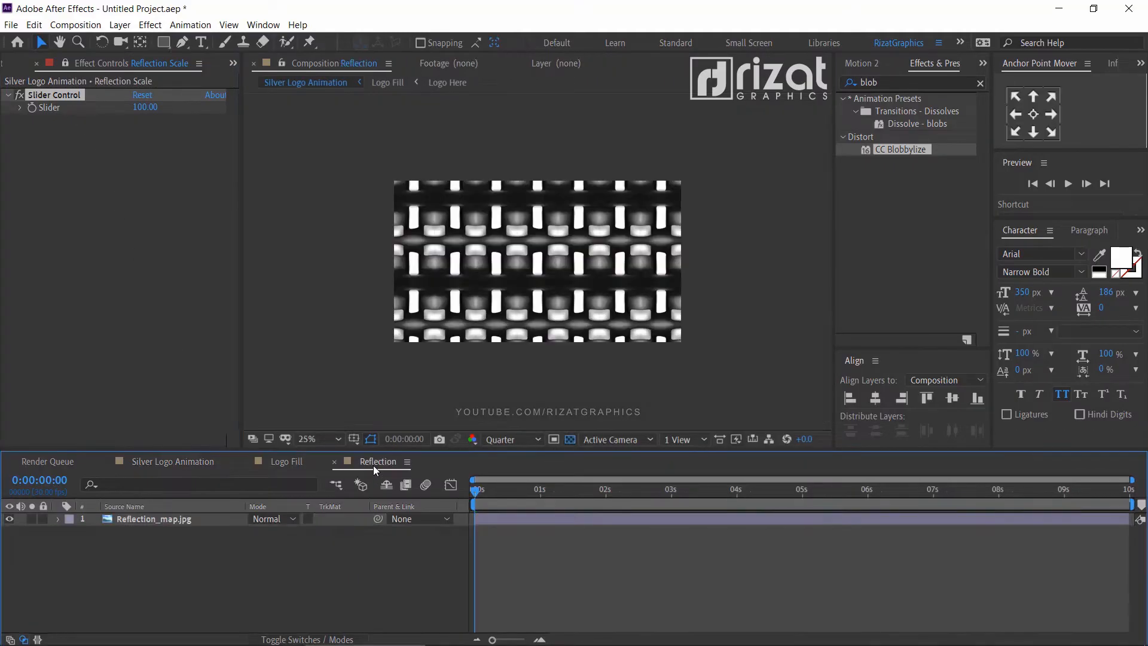
pyautogui.click(197, 523)
pyautogui.press('e')
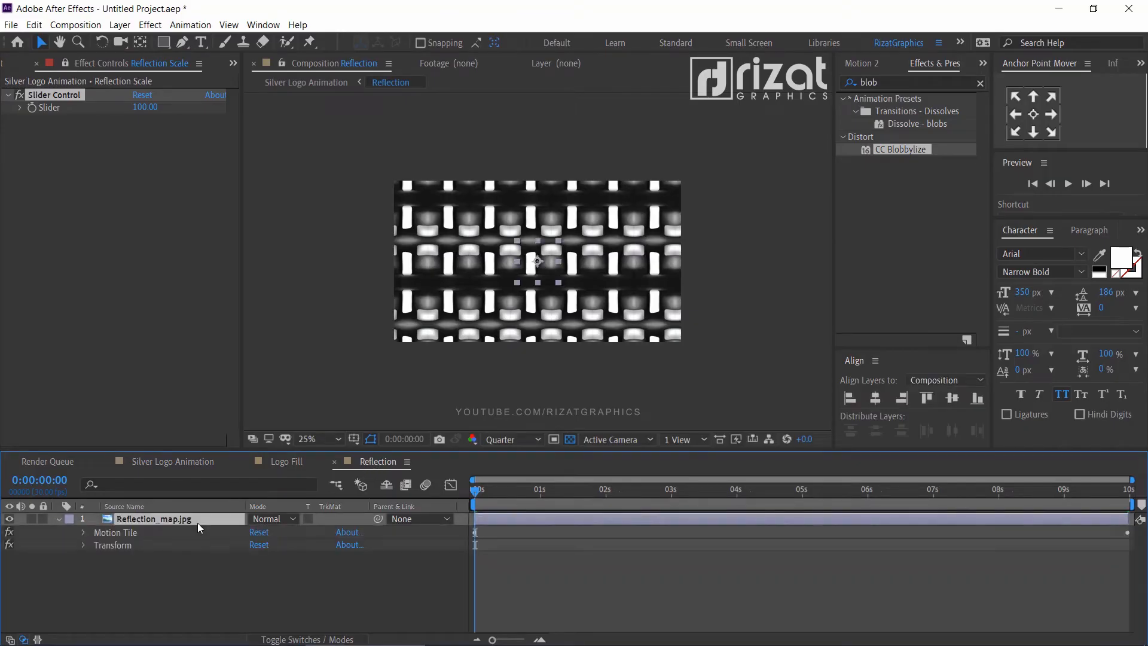
pyautogui.click(83, 544)
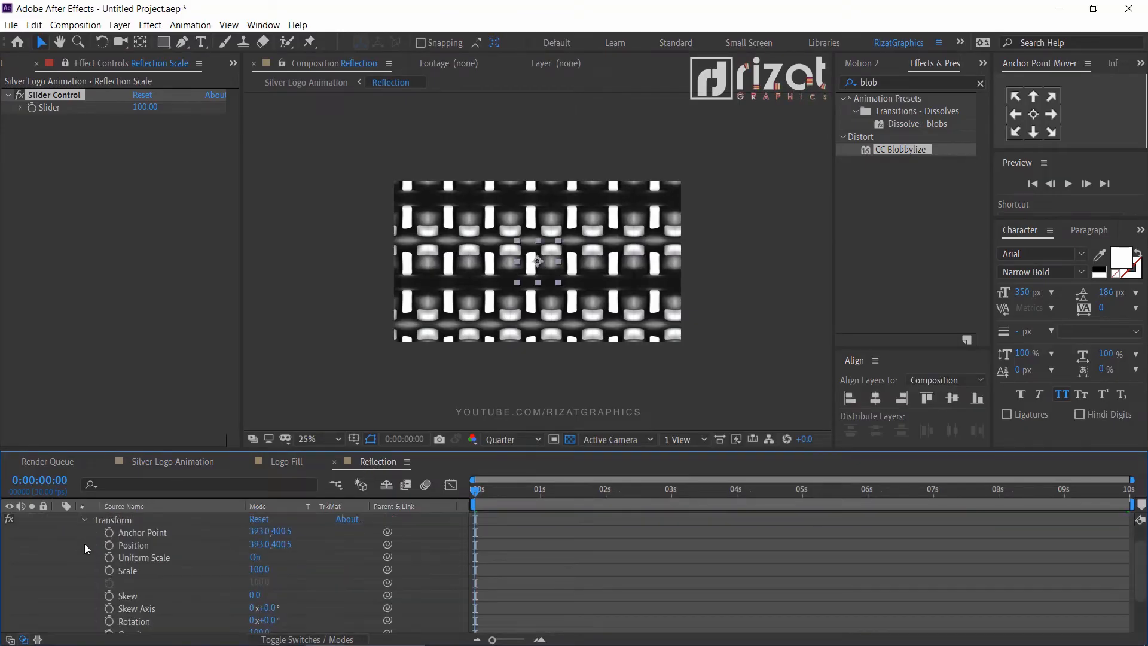
# Step: Link the Transform effect's Scale to the Reflection Scale slider with an expression, then unlock the effect controls and return to Silver Logo Animation
pyautogui.keyDown('alt'); pyautogui.click(113, 574); pyautogui.keyUp('alt')
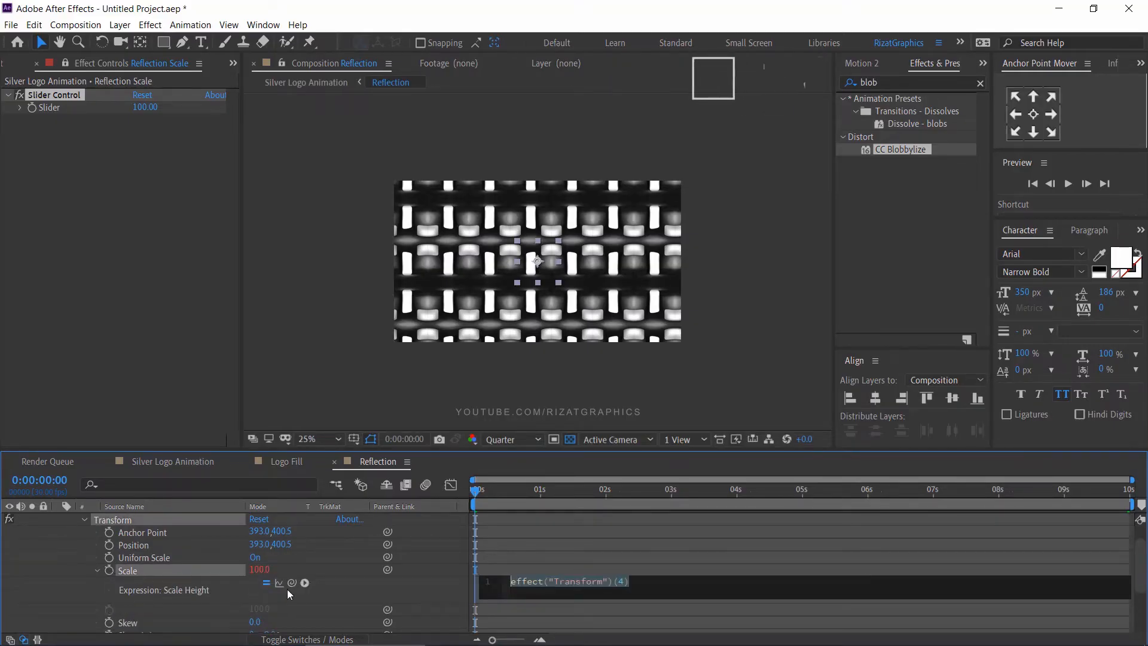
pyautogui.moveTo(292, 583); pyautogui.dragTo(90, 109)
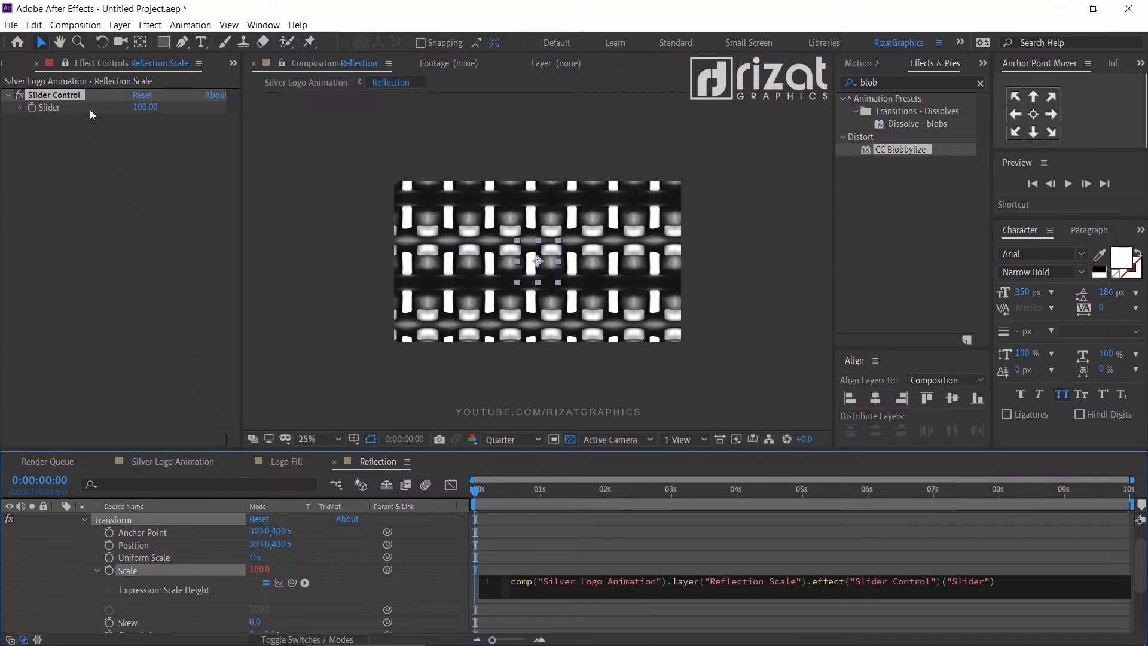
pyautogui.click(135, 296)
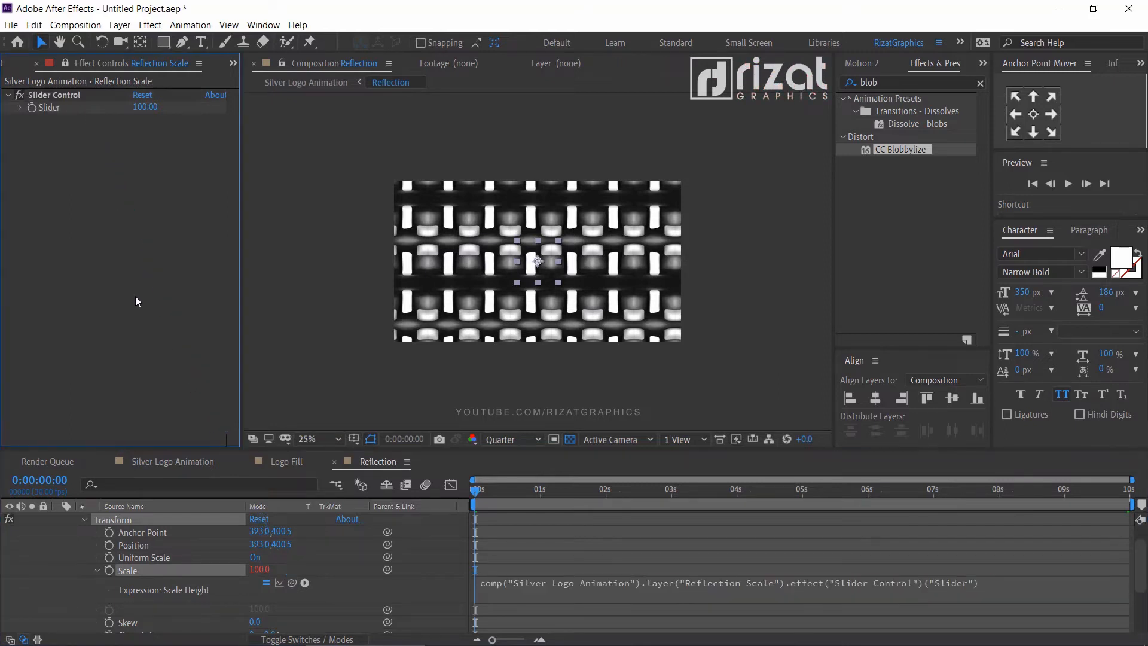
pyautogui.click(66, 63)
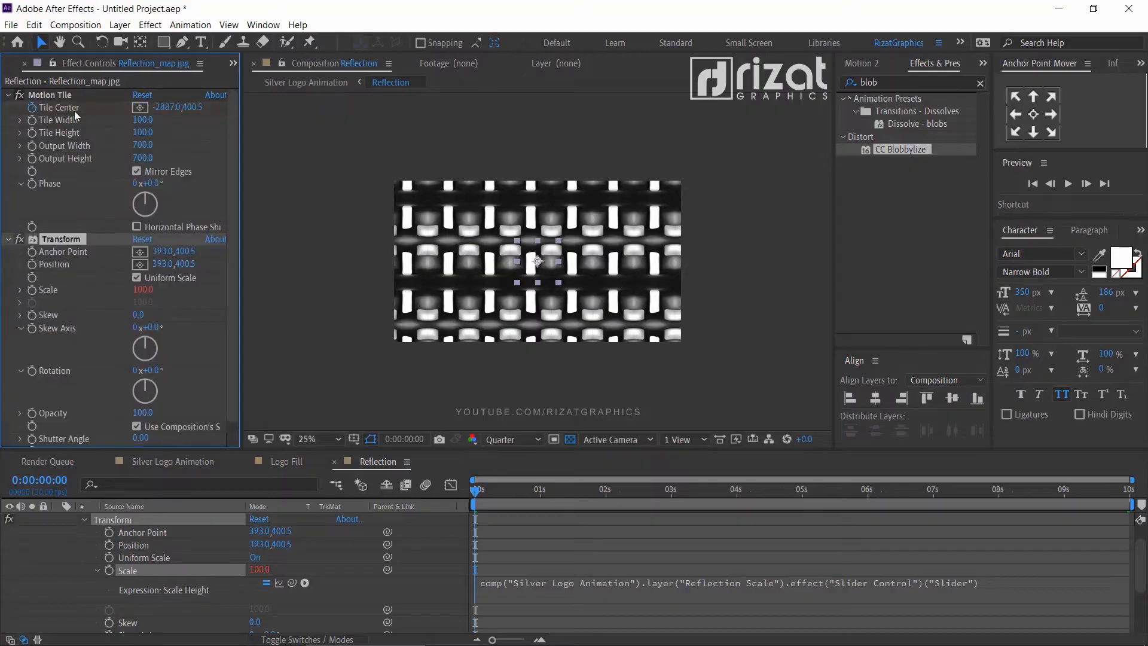
pyautogui.click(140, 462)
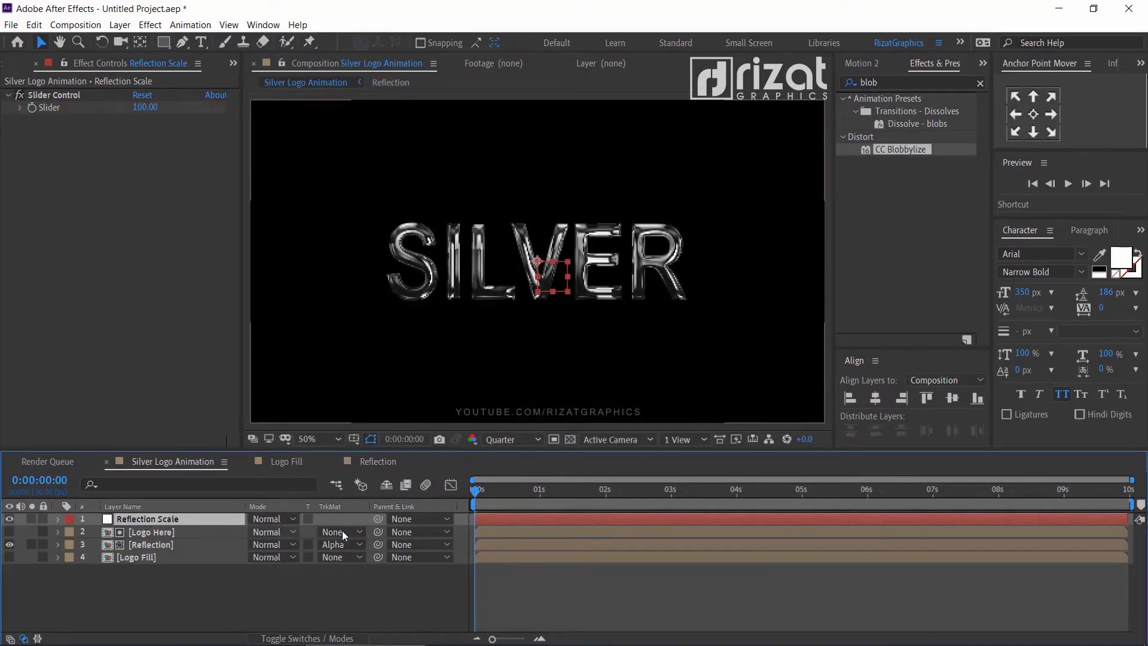
# Step: Keep the preview resolution at Quarter and set the Reflection Scale slider to 225
pyautogui.click(497, 445)
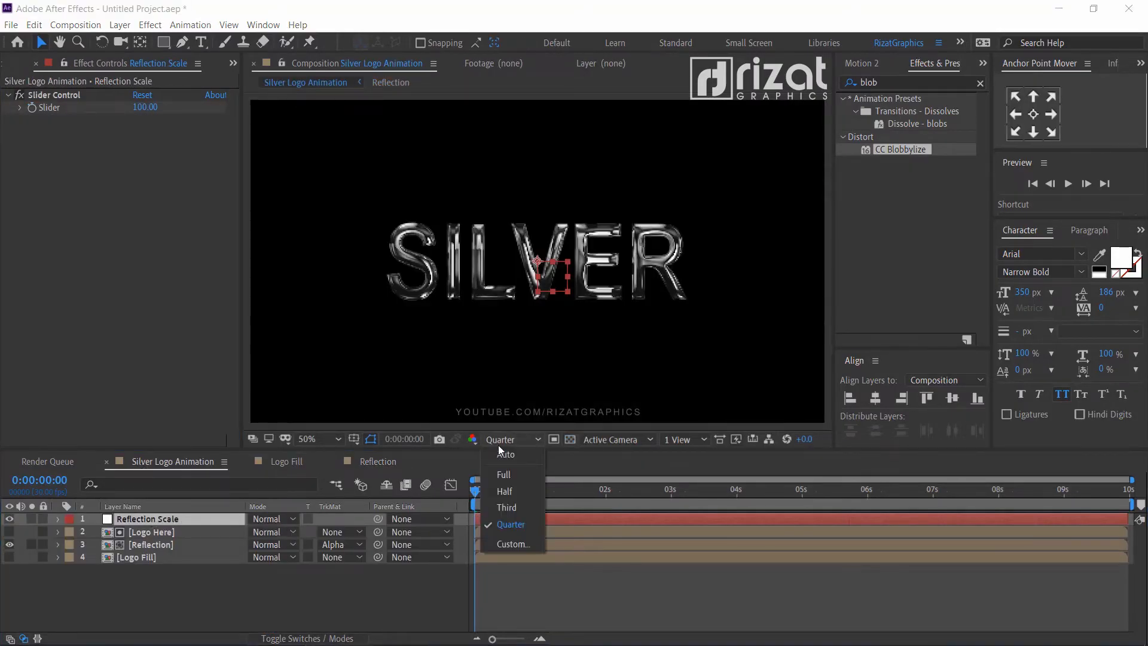
pyautogui.click(505, 525)
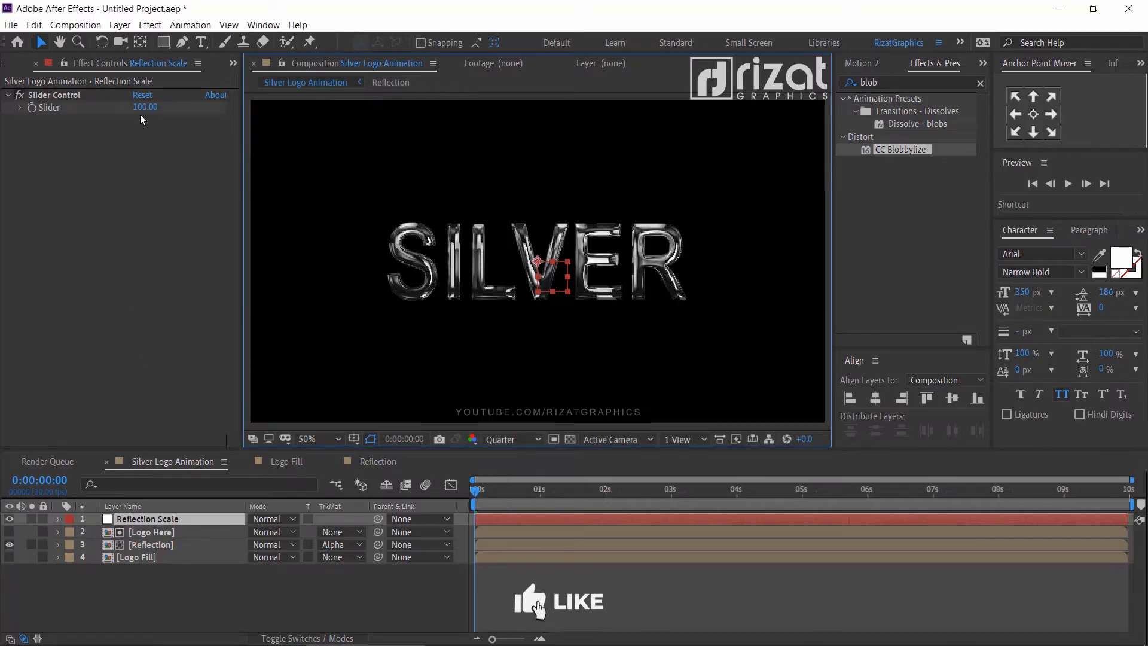
pyautogui.moveTo(144, 107); pyautogui.dragTo(249, 126)
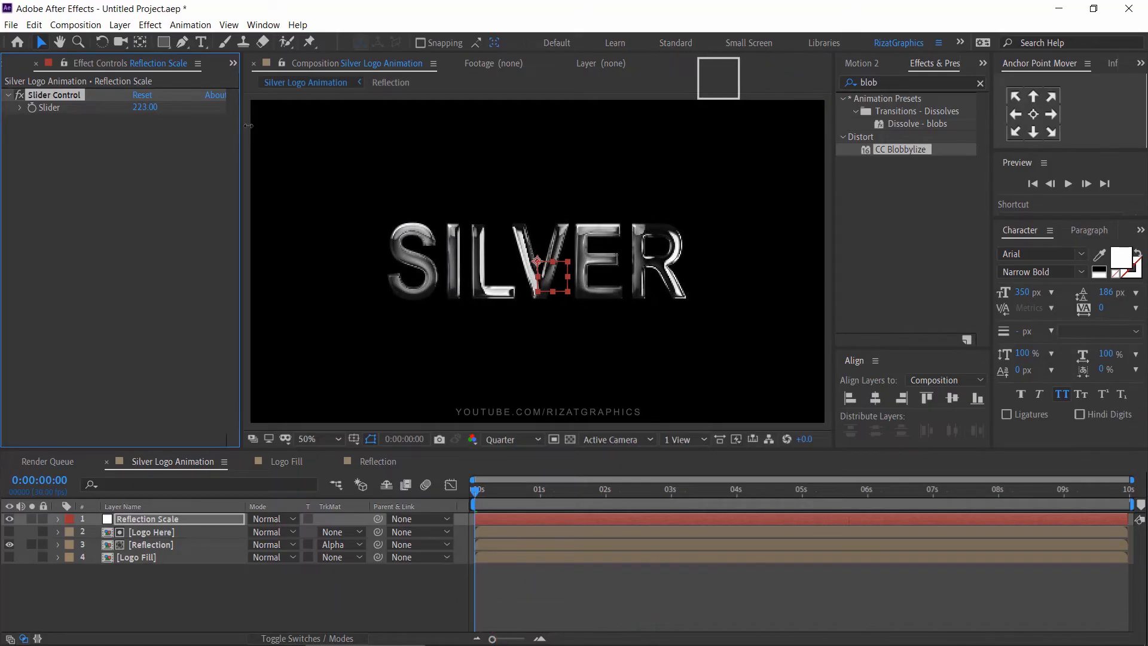
pyautogui.click(144, 107)
pyautogui.write('22')
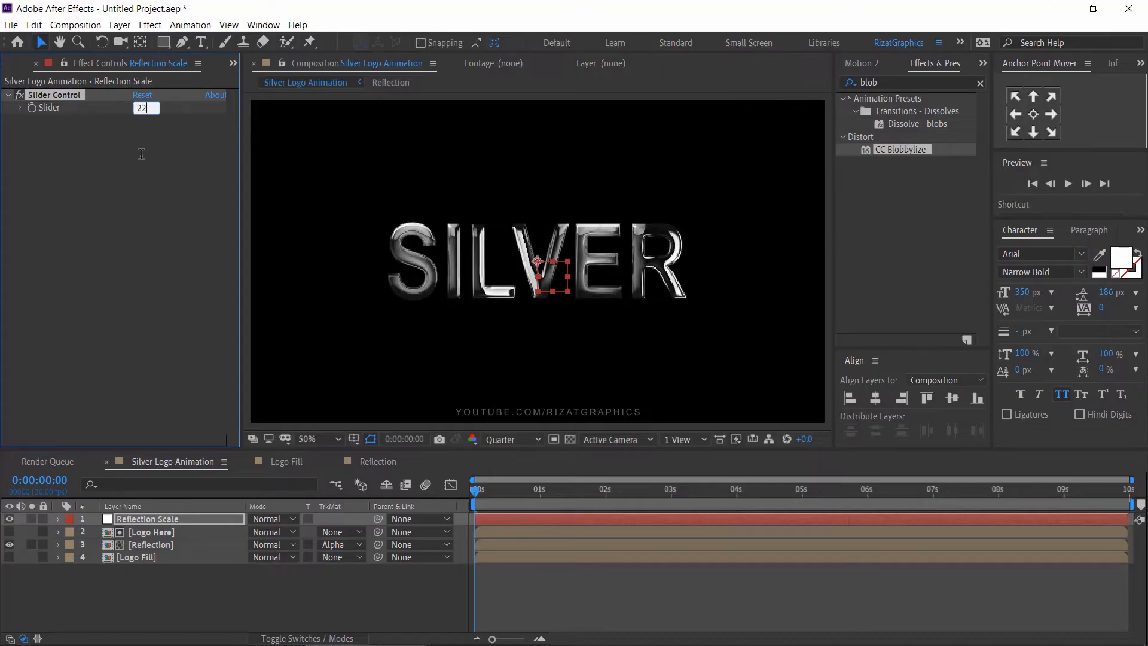
pyautogui.write('5')
pyautogui.press('Return')
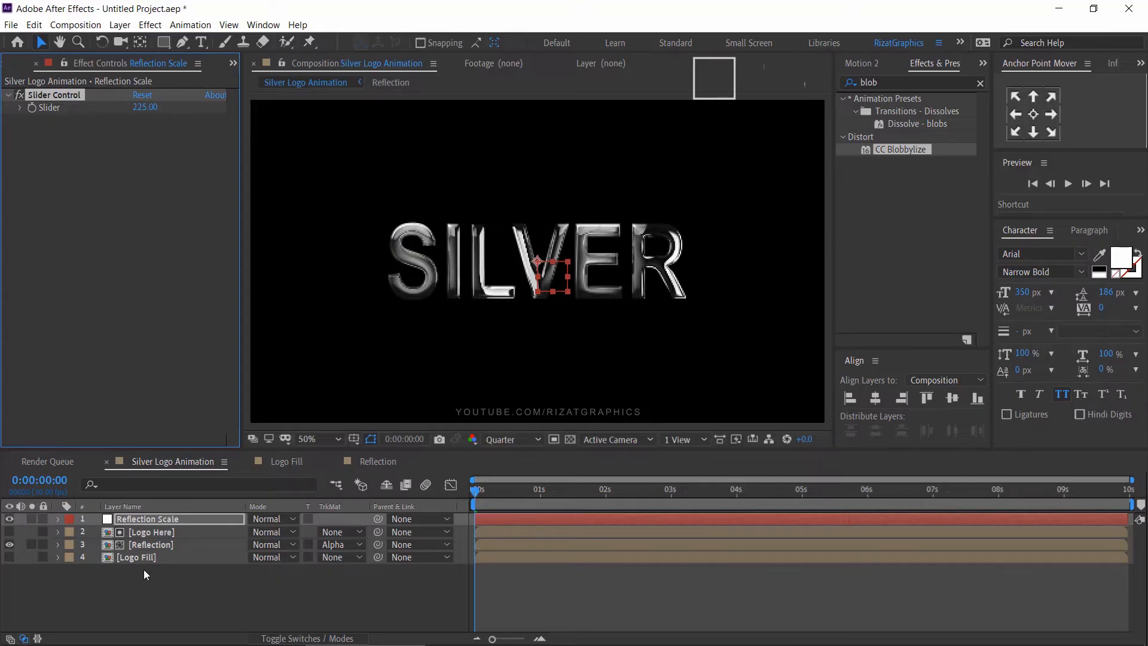
# Step: Add an adjustment layer to Silver Logo Animation, move it directly below Reflection Scale, and rename it Curves
pyautogui.click(144, 573)
pyautogui.click(119, 24)
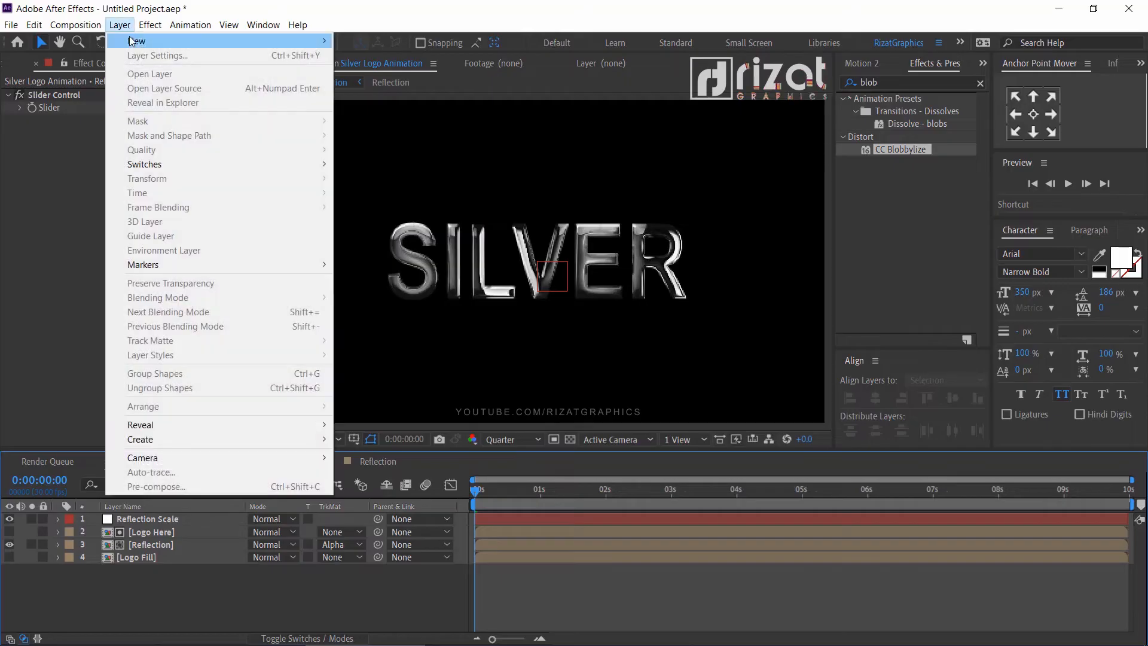
pyautogui.moveTo(133, 41)
pyautogui.click(382, 125)
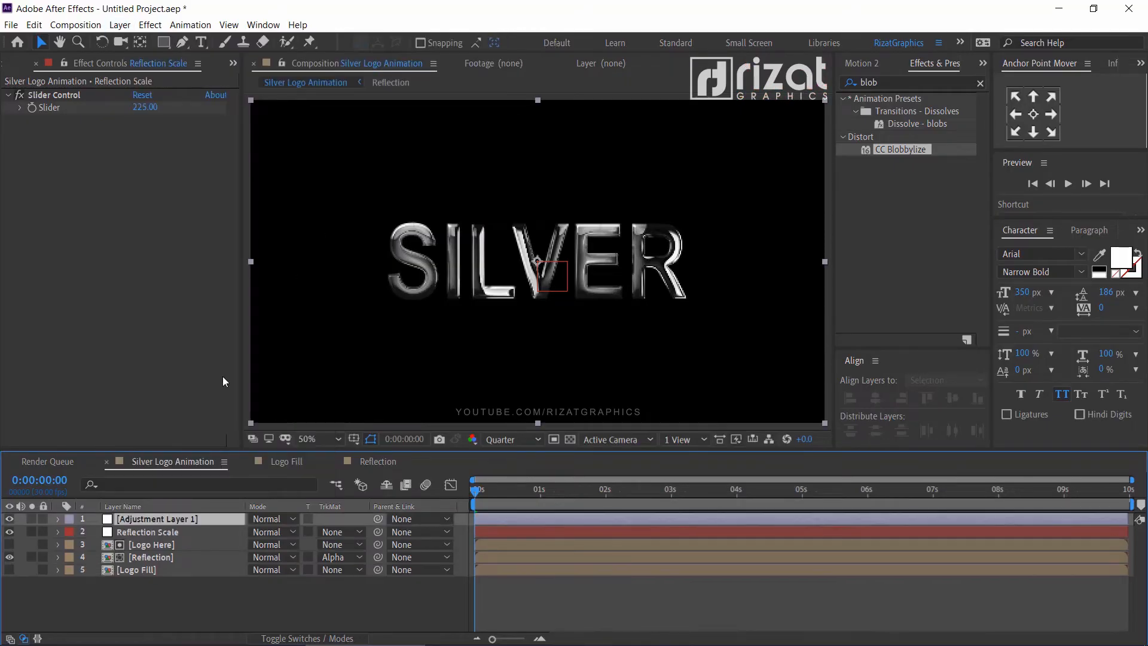
pyautogui.moveTo(163, 519); pyautogui.dragTo(163, 536)
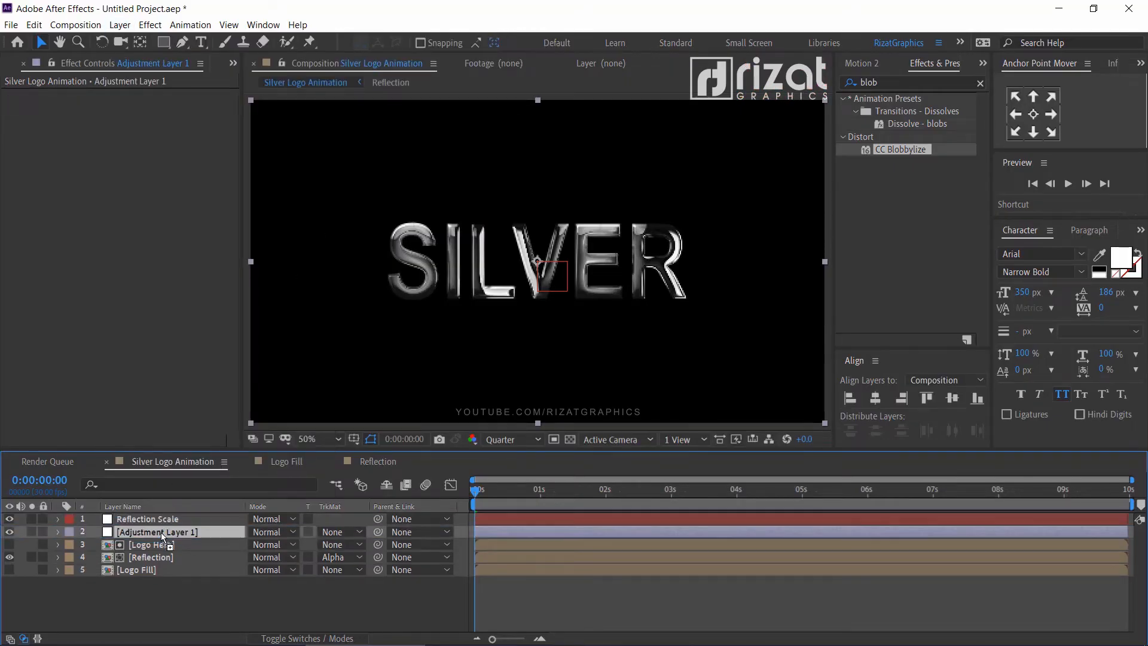
pyautogui.press('Return')
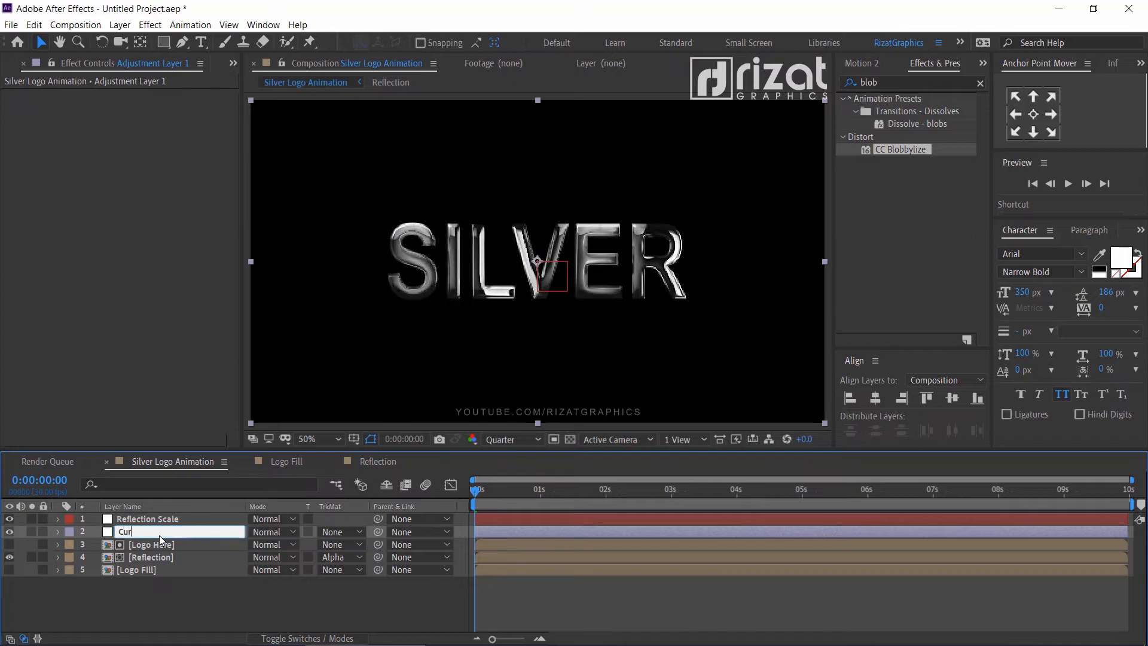
pyautogui.press('Return')
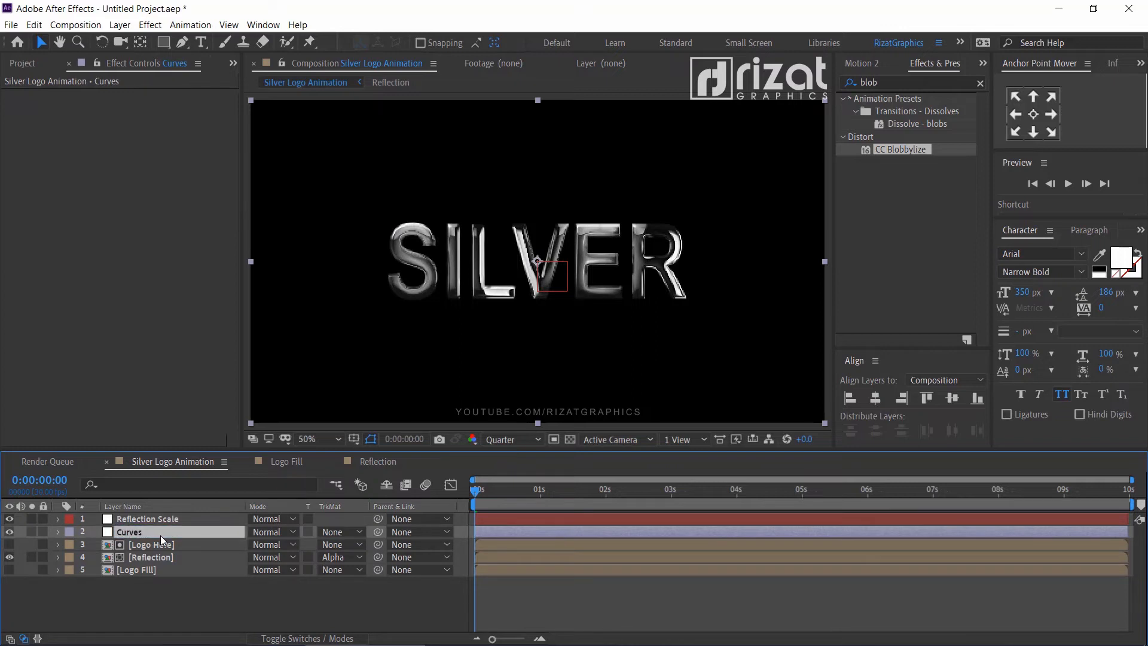
# Step: Apply the Curves effect to the Curves layer and raise its RGB curve strongly from the shadows to brighten the text
pyautogui.click(850, 81)
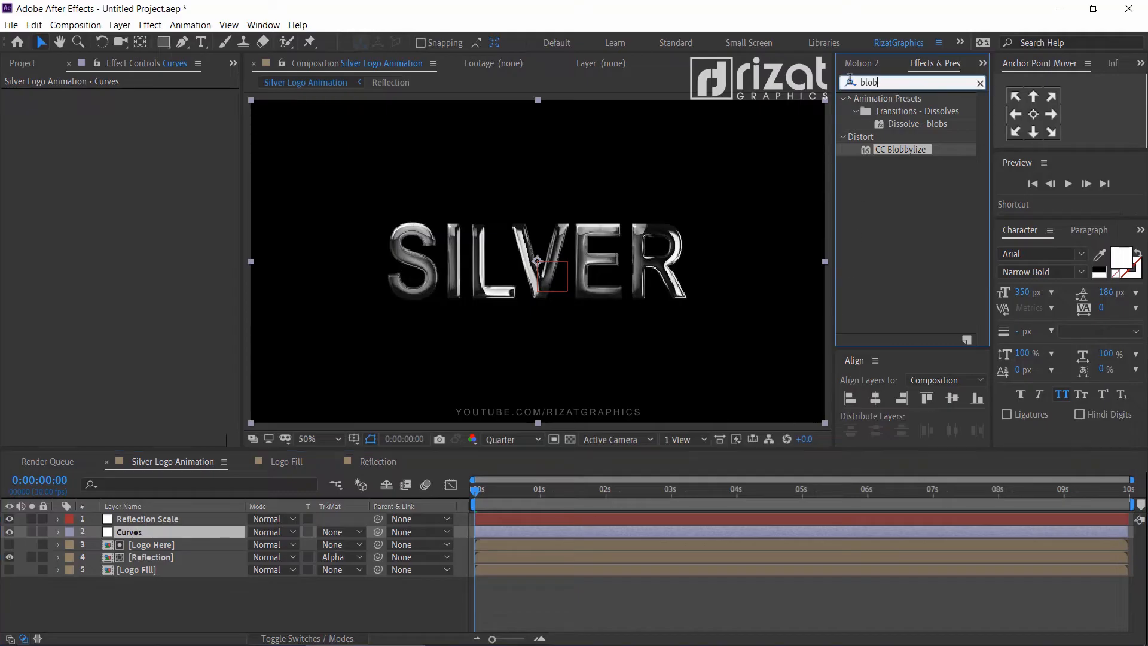
pyautogui.write('curv')
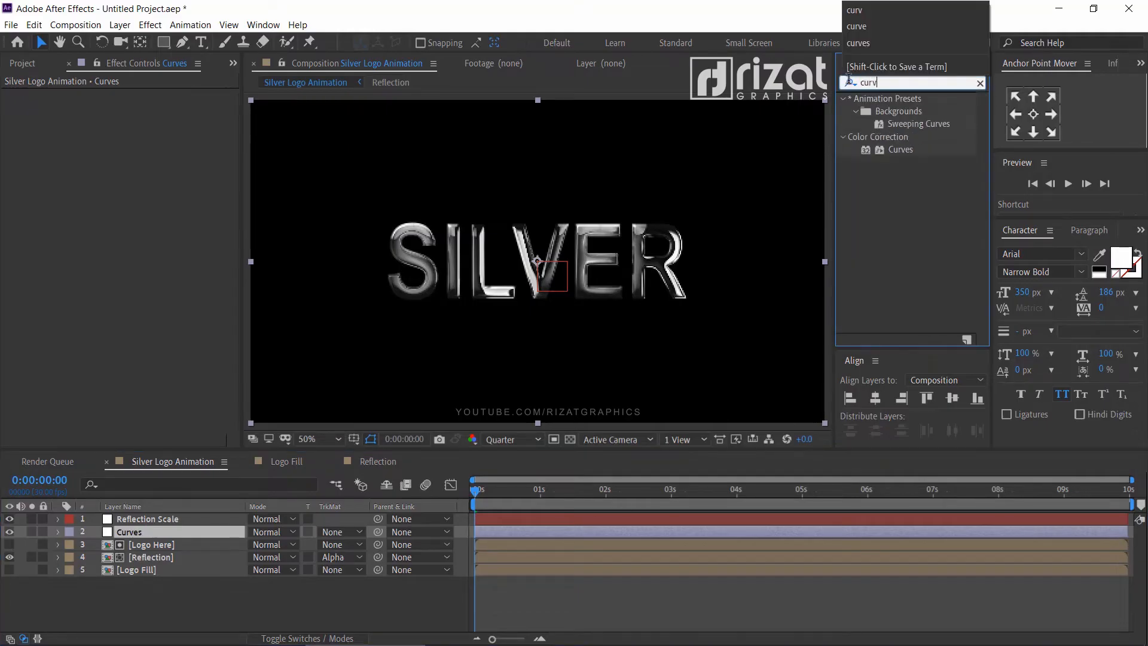
pyautogui.moveTo(889, 150); pyautogui.dragTo(163, 530)
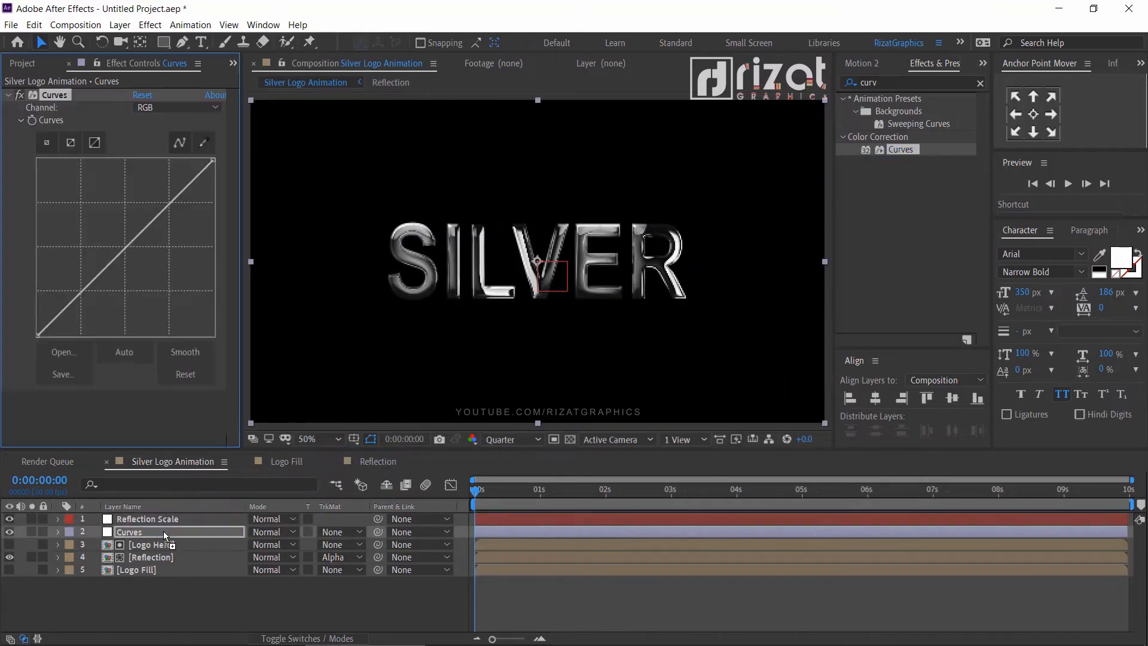
pyautogui.moveTo(78, 293); pyautogui.dragTo(51, 297)
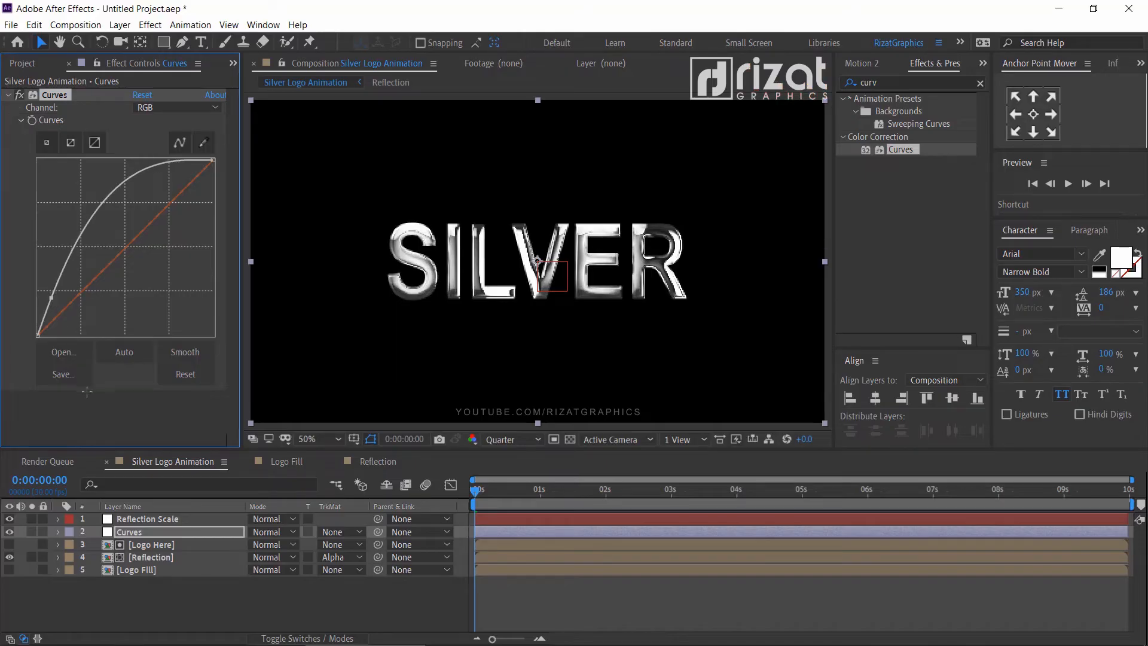
# Step: Add a second adjustment layer, place it between Reflection Scale and Curves, and rename it Sharpen
pyautogui.click(114, 587)
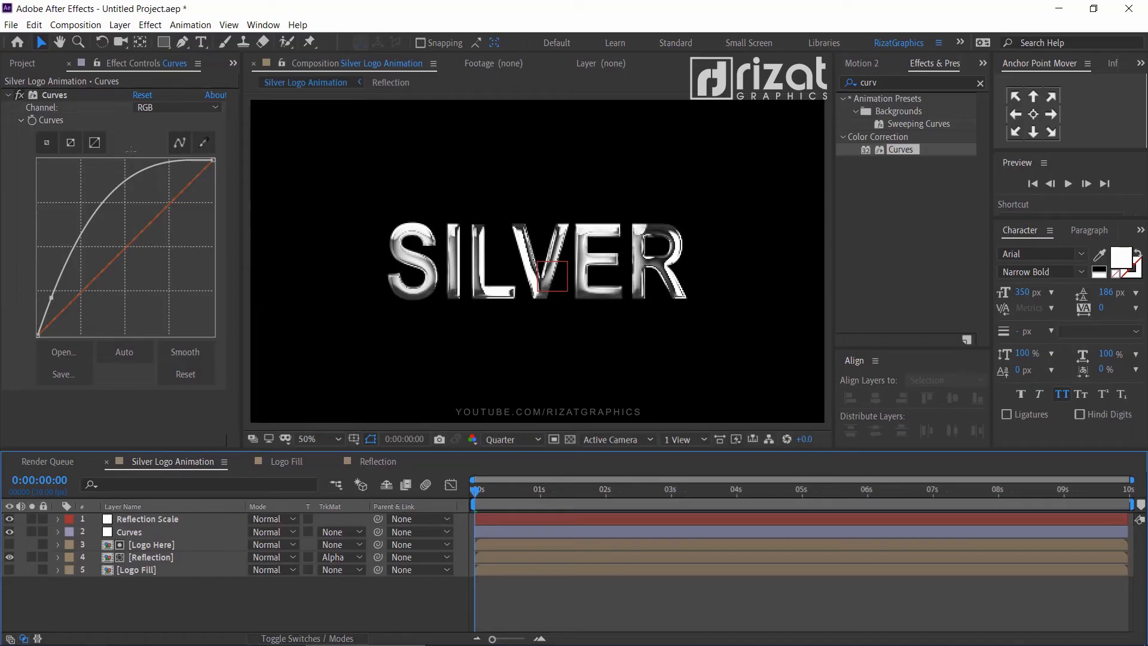
pyautogui.click(126, 26)
pyautogui.moveTo(133, 40)
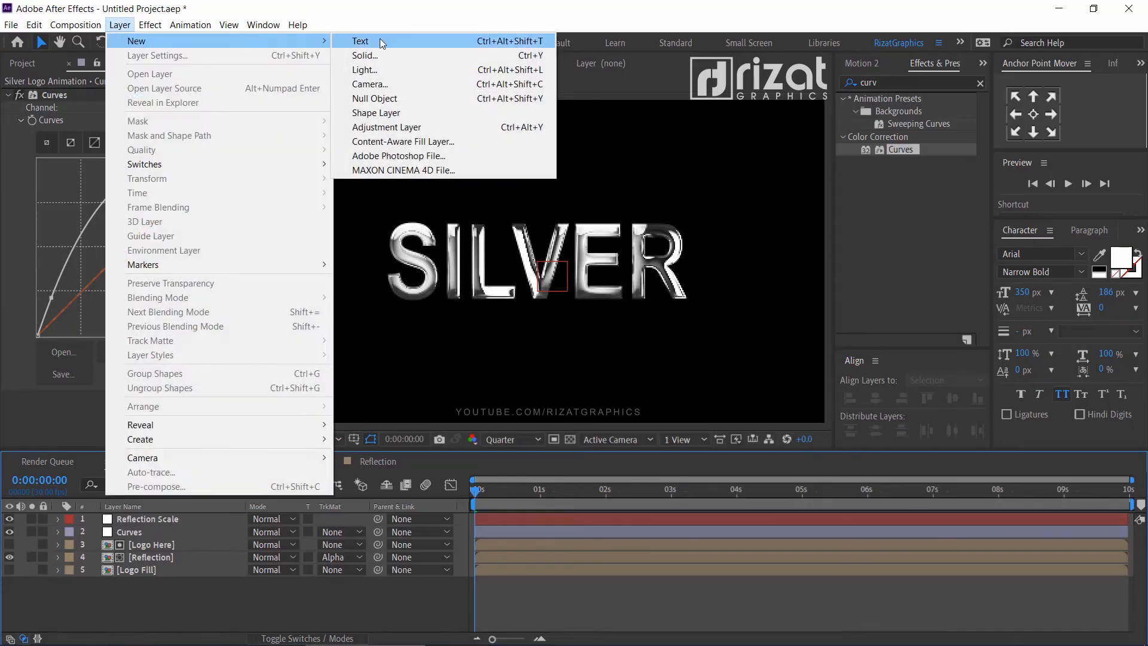
pyautogui.click(391, 127)
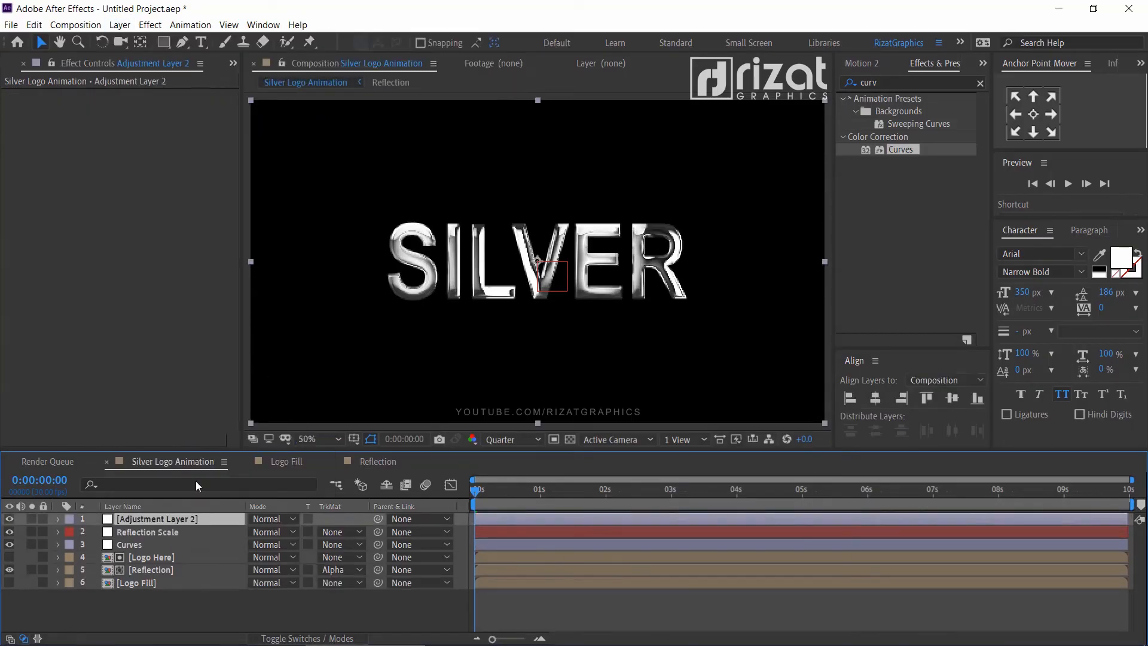
pyautogui.moveTo(174, 517); pyautogui.dragTo(168, 535)
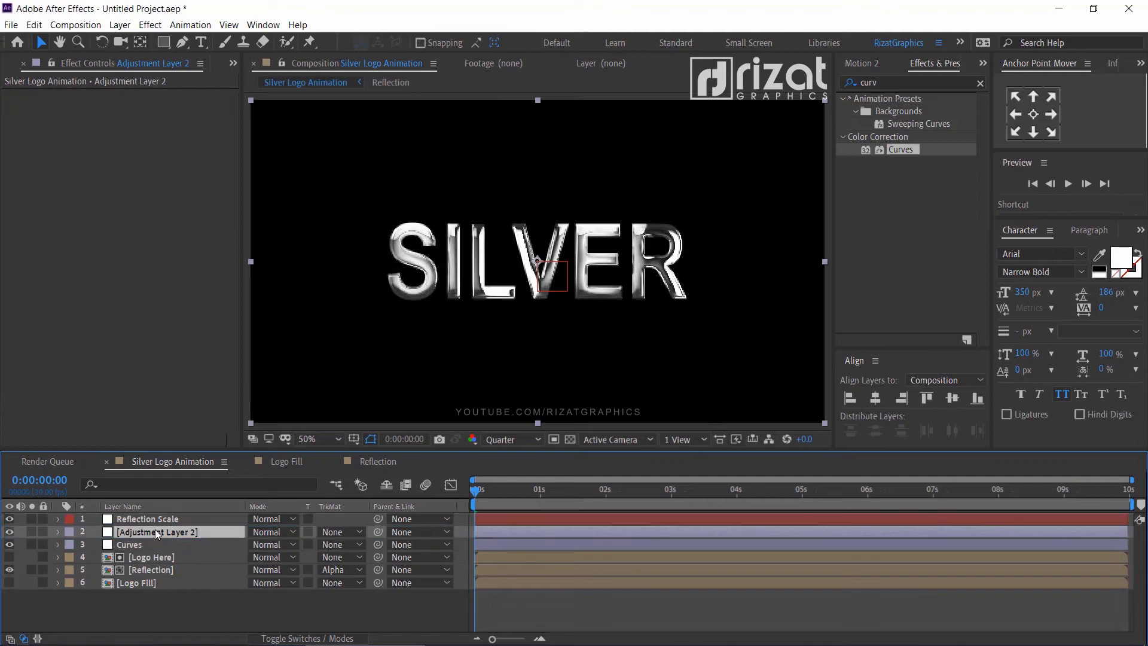
pyautogui.press('Return')
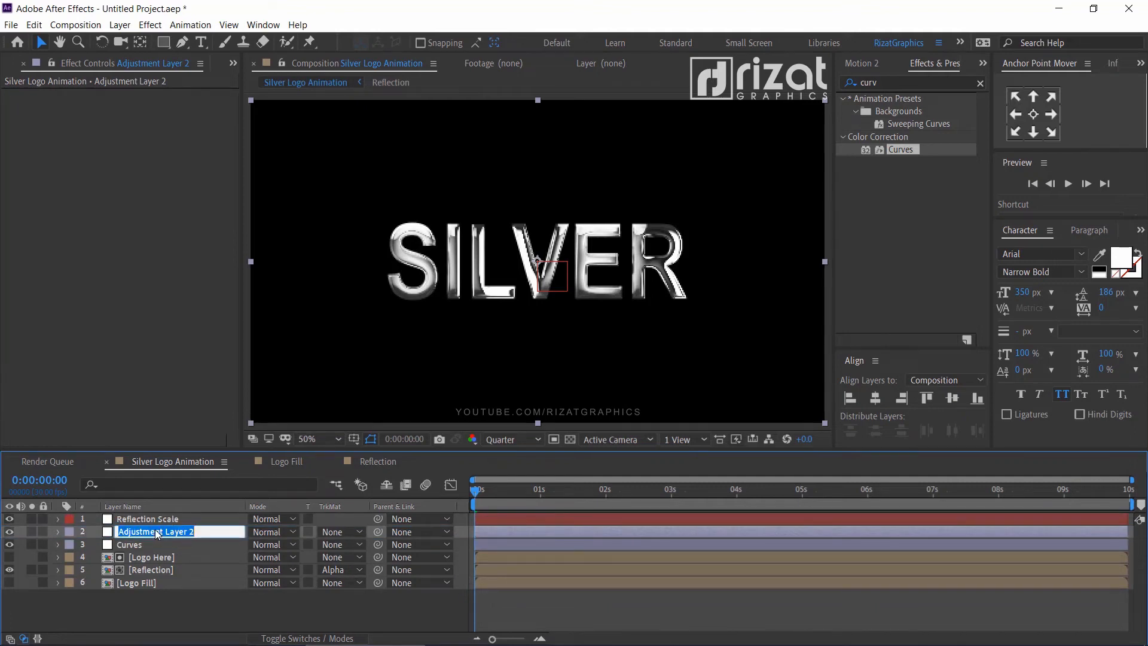
pyautogui.write('Sharpen')
pyautogui.press('Return')
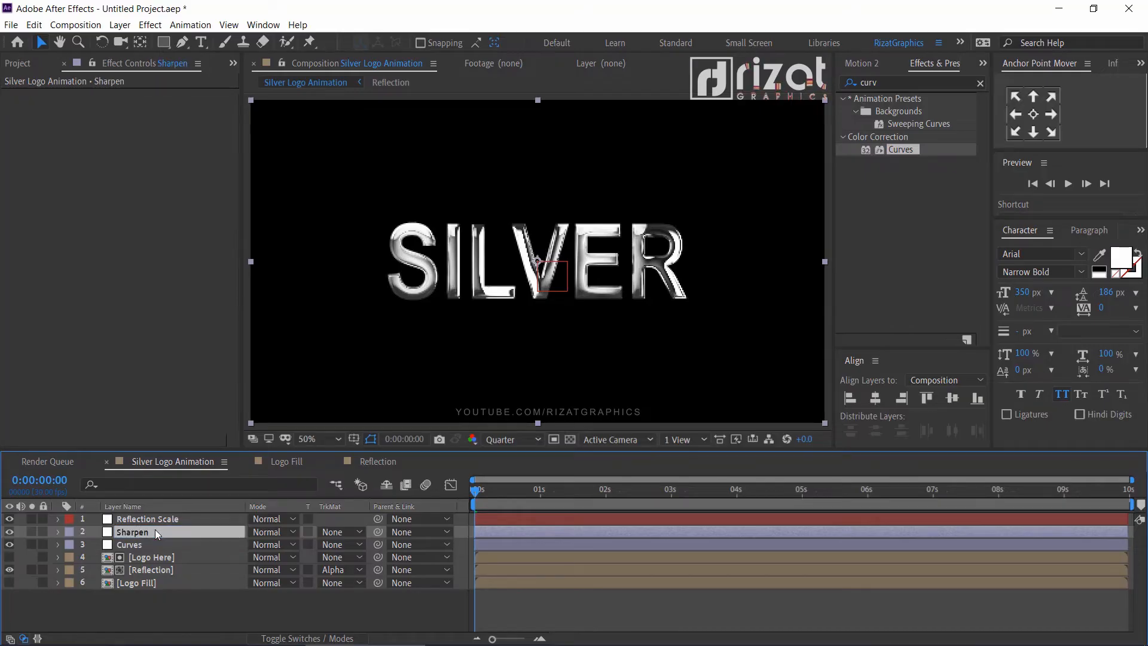
# Step: Apply the Sharpen effect to the Sharpen layer and set its Sharpen Amount to 20
pyautogui.click(848, 82)
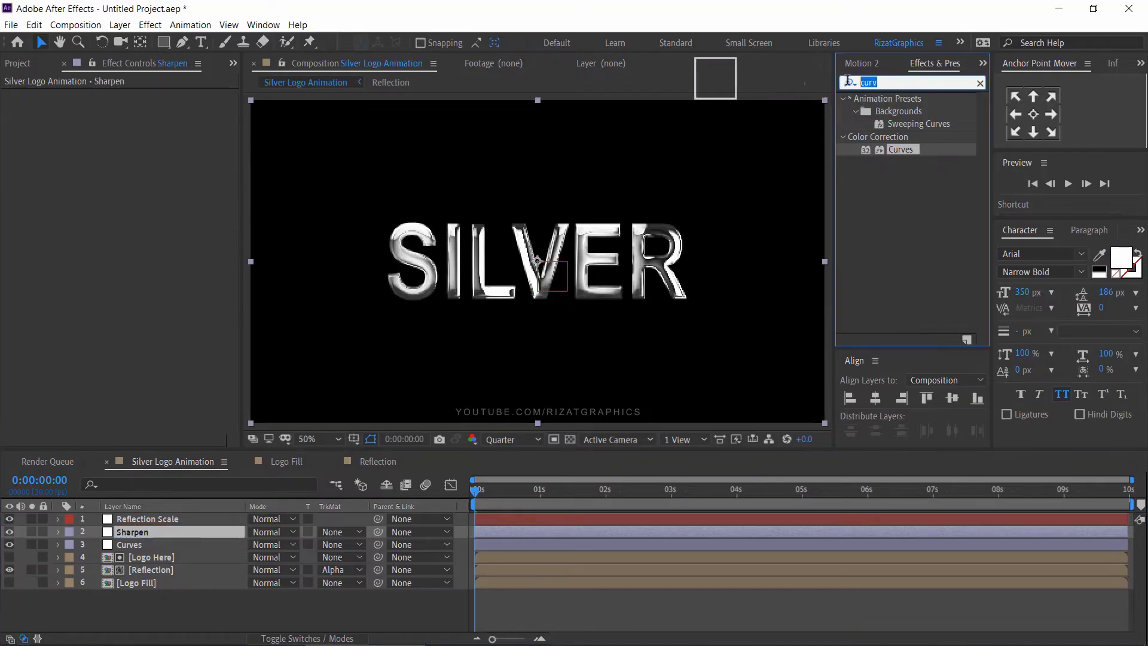
pyautogui.write('Sharp')
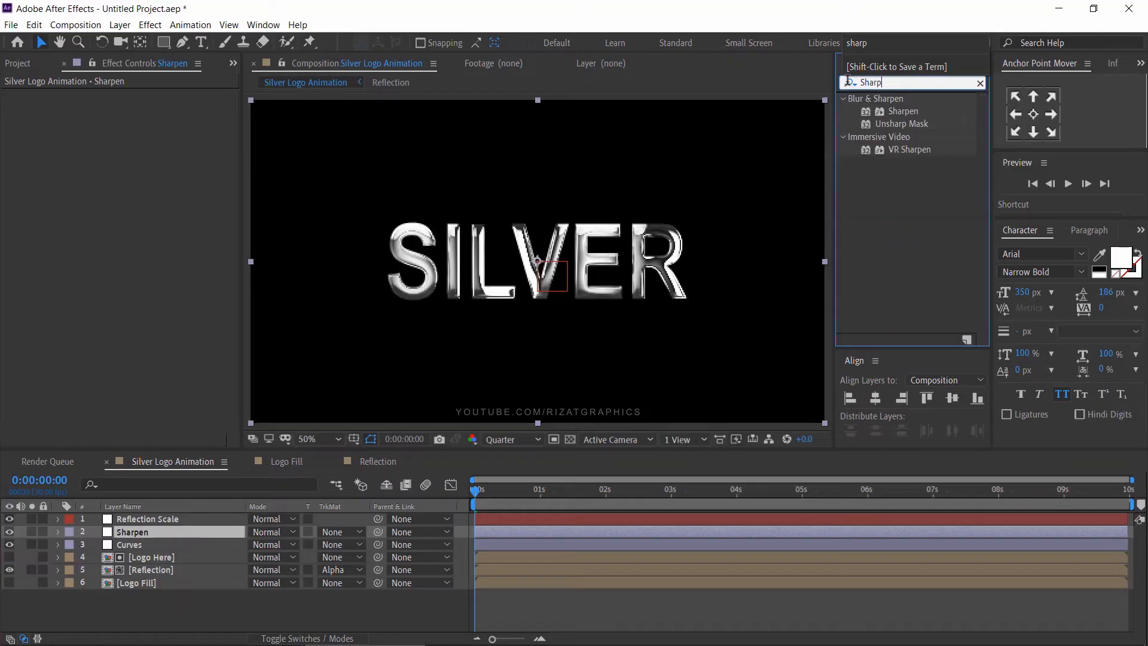
pyautogui.moveTo(887, 112); pyautogui.dragTo(184, 532)
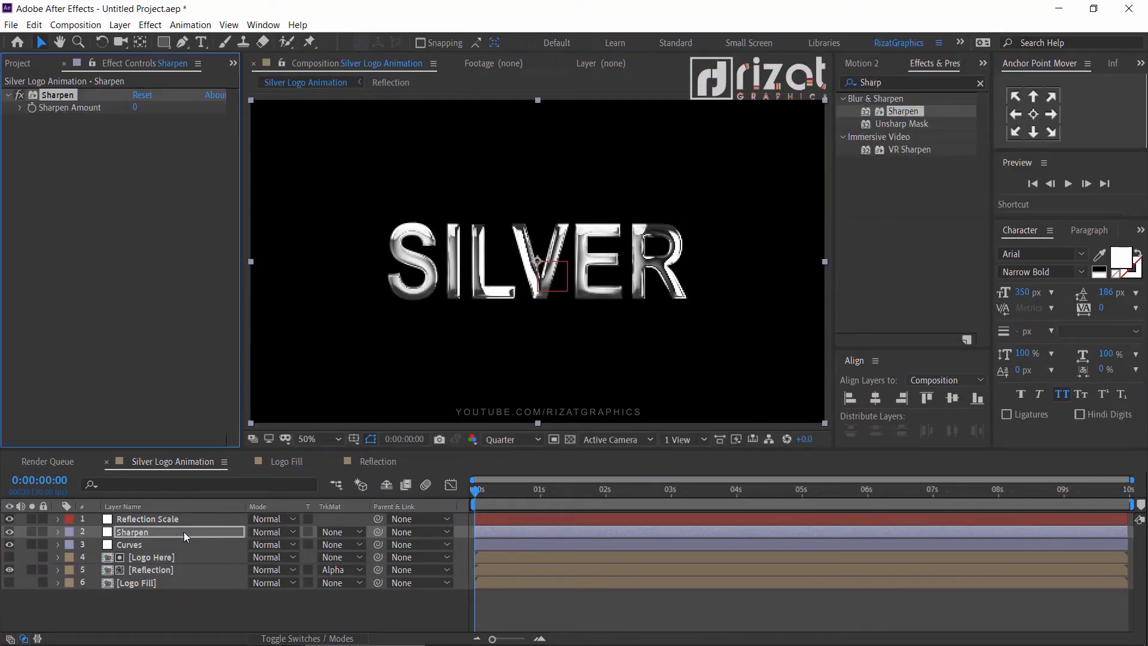
pyautogui.click(135, 108)
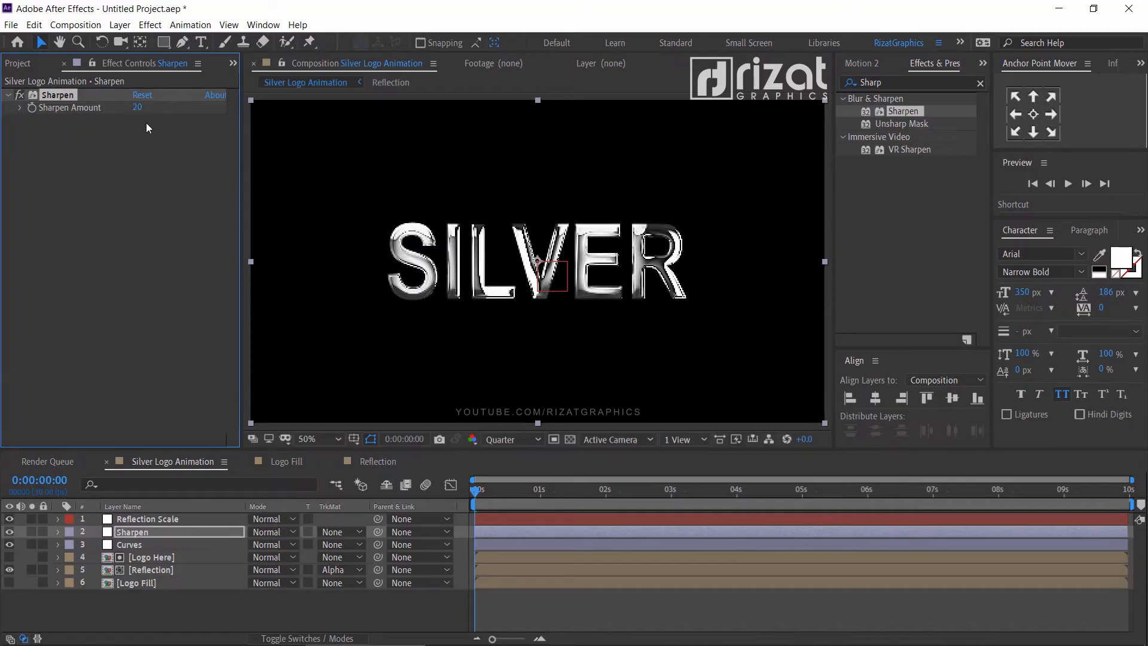
# Step: Set the preview resolution to Full and toggle the Sharpen effect to compare its influence on the SILVER text
pyautogui.scroll(1, 454, 266)
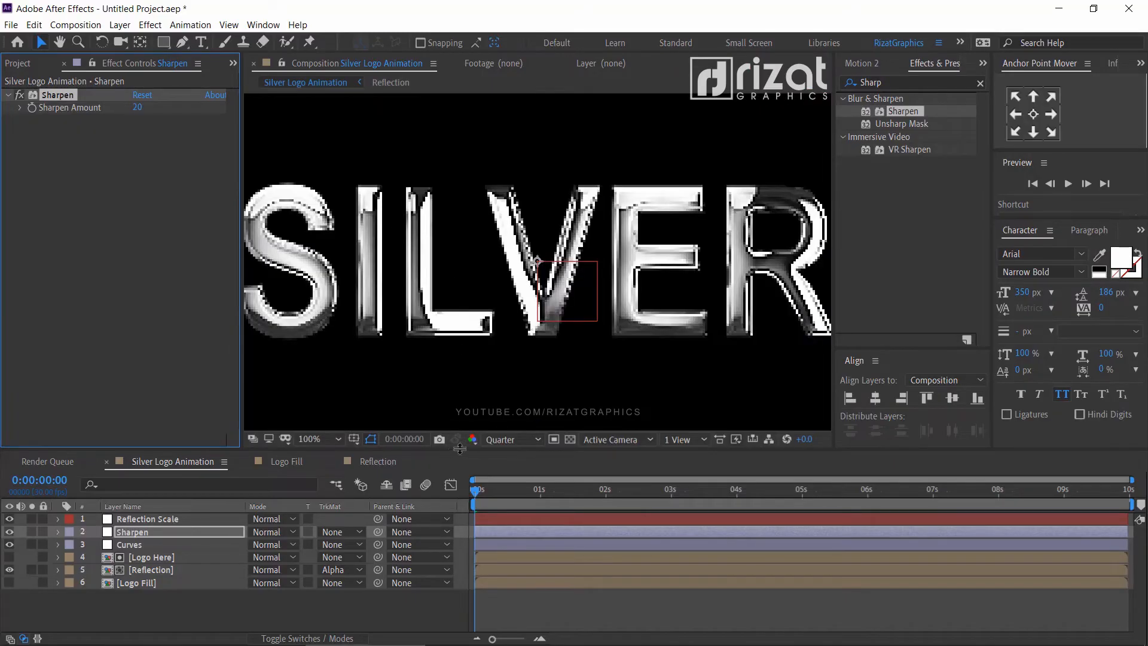
pyautogui.click(493, 442)
pyautogui.click(497, 476)
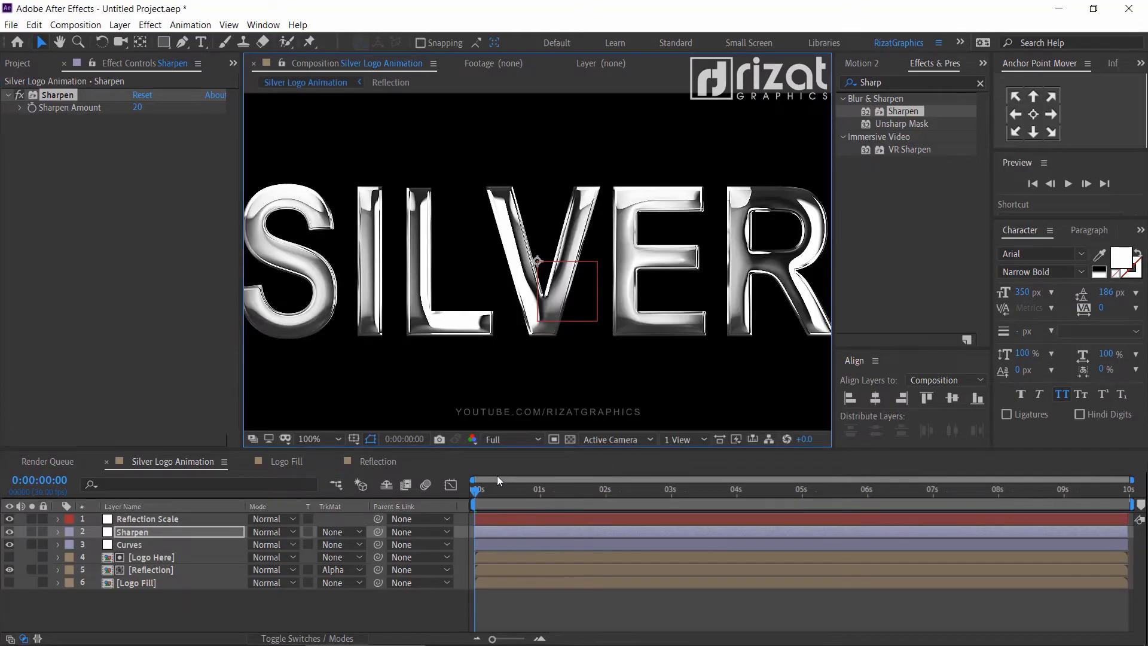
pyautogui.click(18, 97)
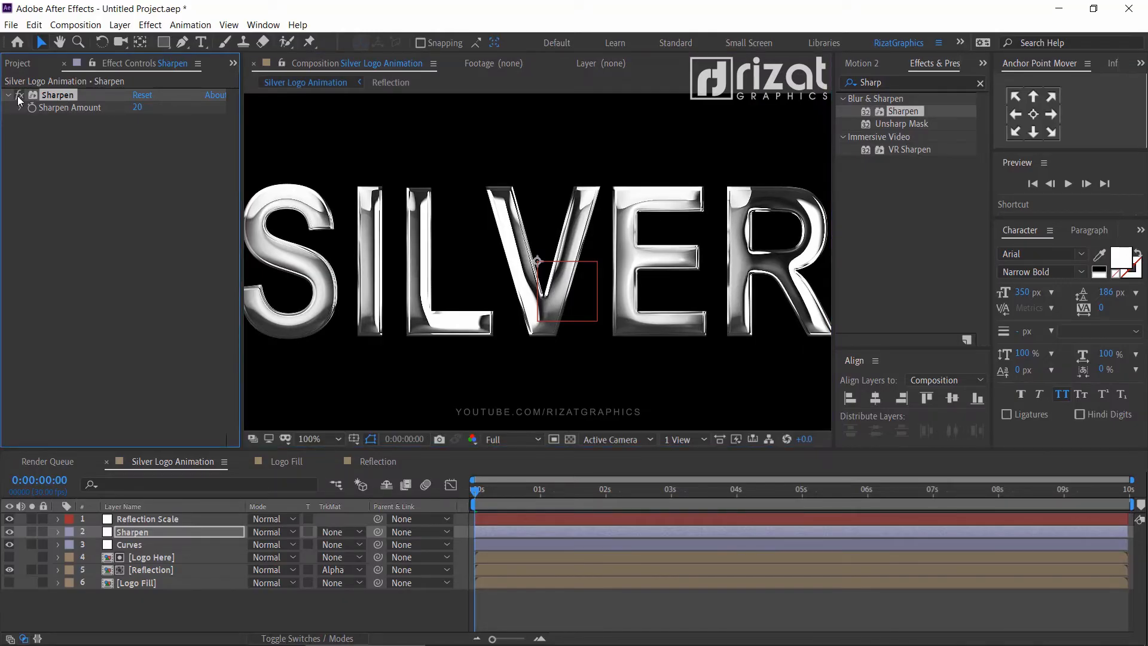
pyautogui.scroll(-2, 513, 281)
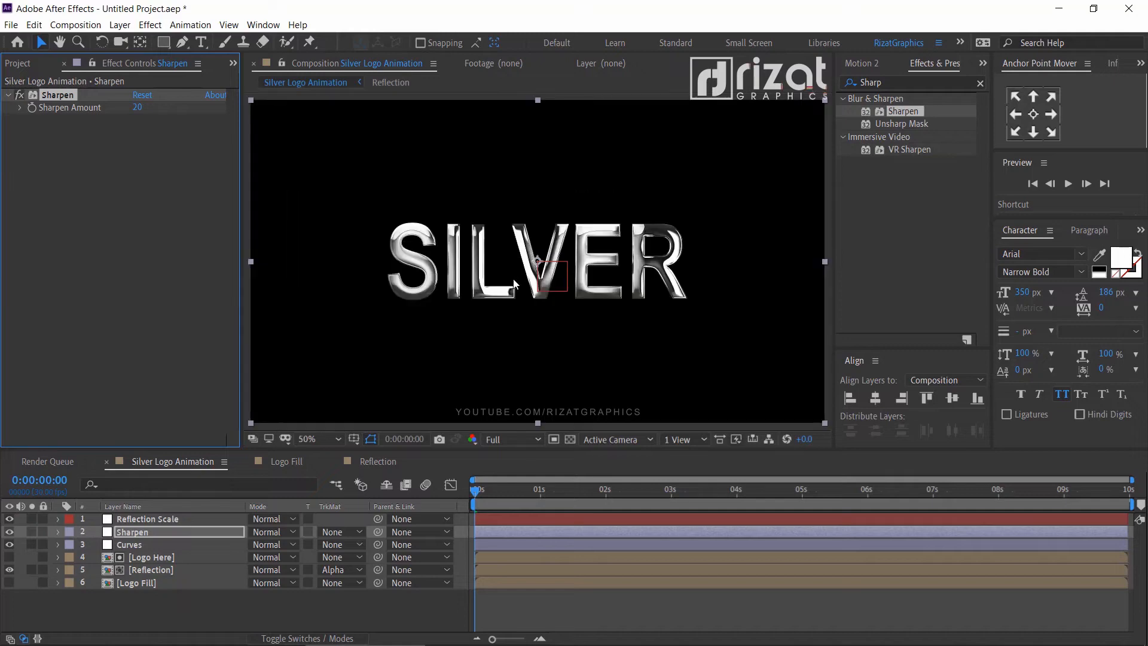
# Step: Deselect the layers and clear the Sharp search from the effects list
pyautogui.click(272, 588)
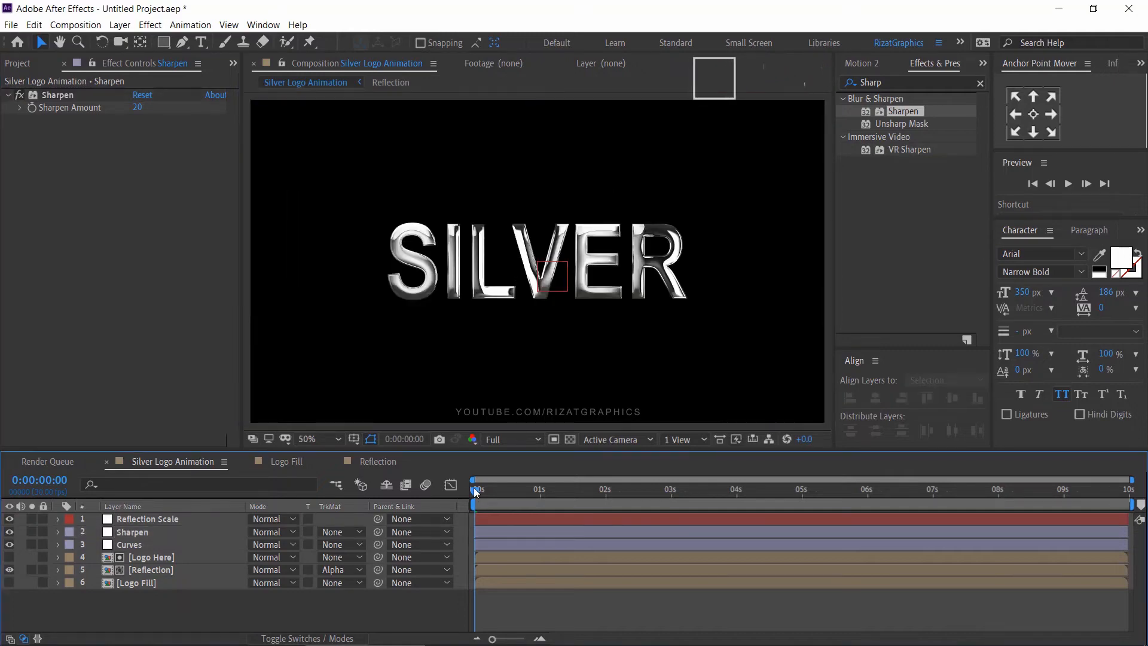
pyautogui.click(980, 83)
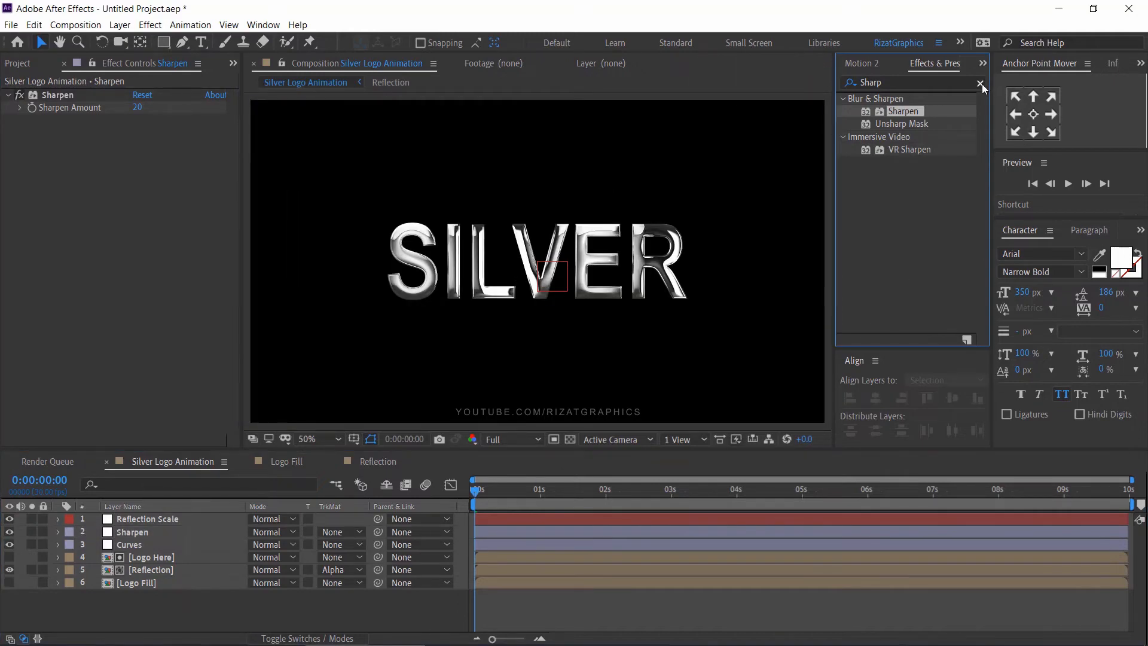
pyautogui.click(722, 600)
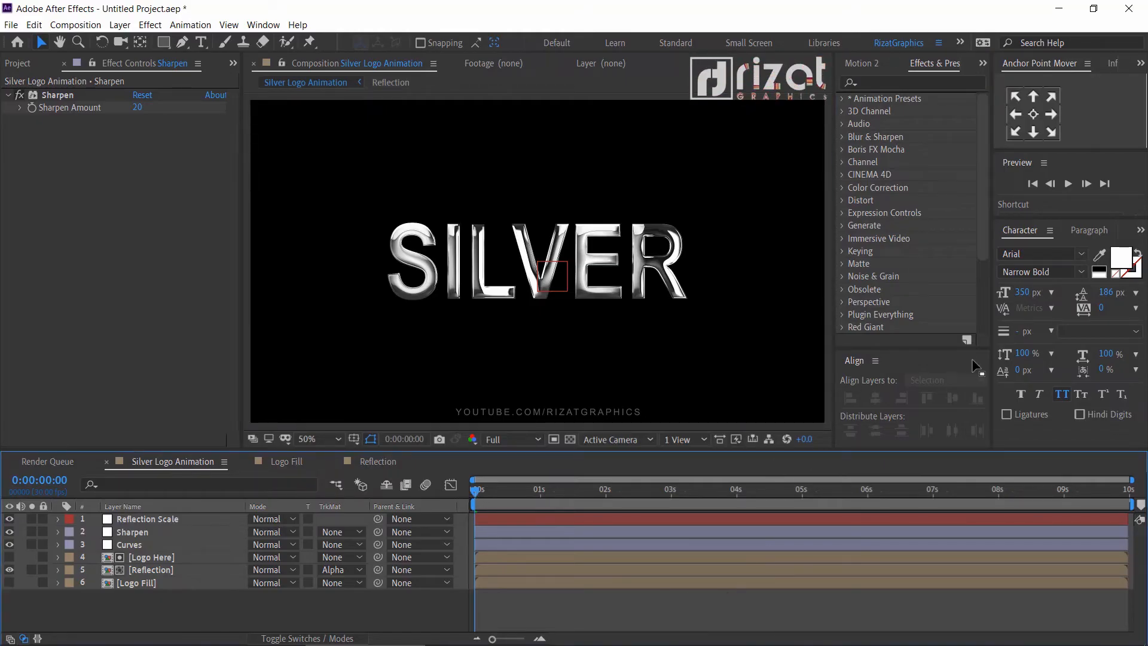
# Step: Play back the silver logo animation, stop it, and set the preview resolution to Quarter
pyautogui.click(1069, 183)
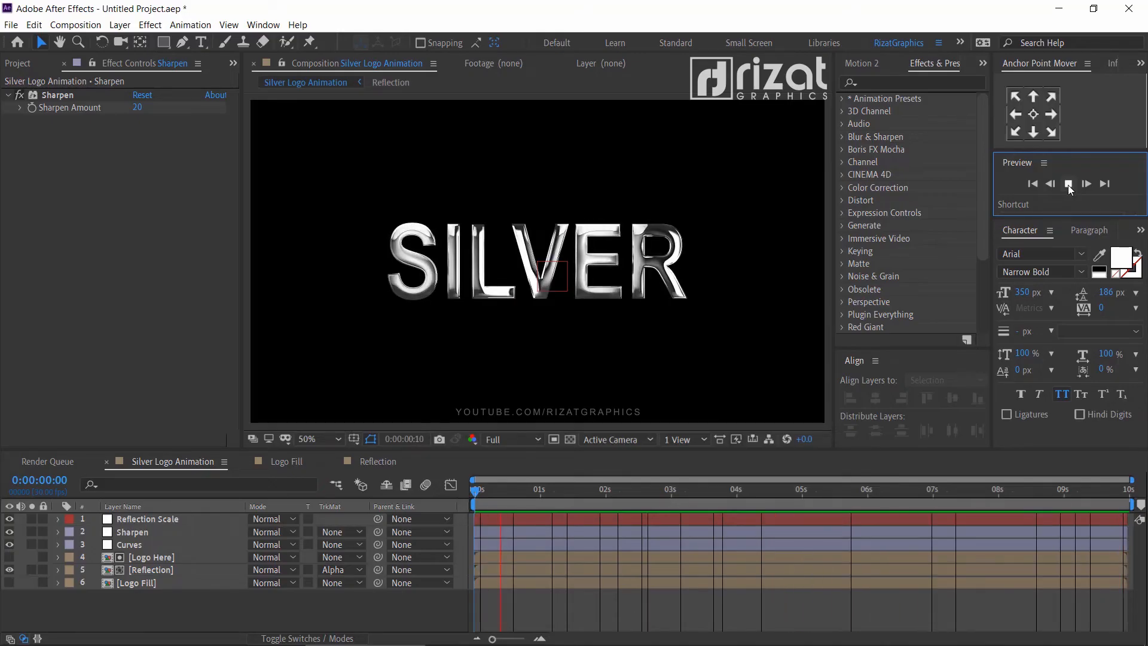
pyautogui.click(1068, 184)
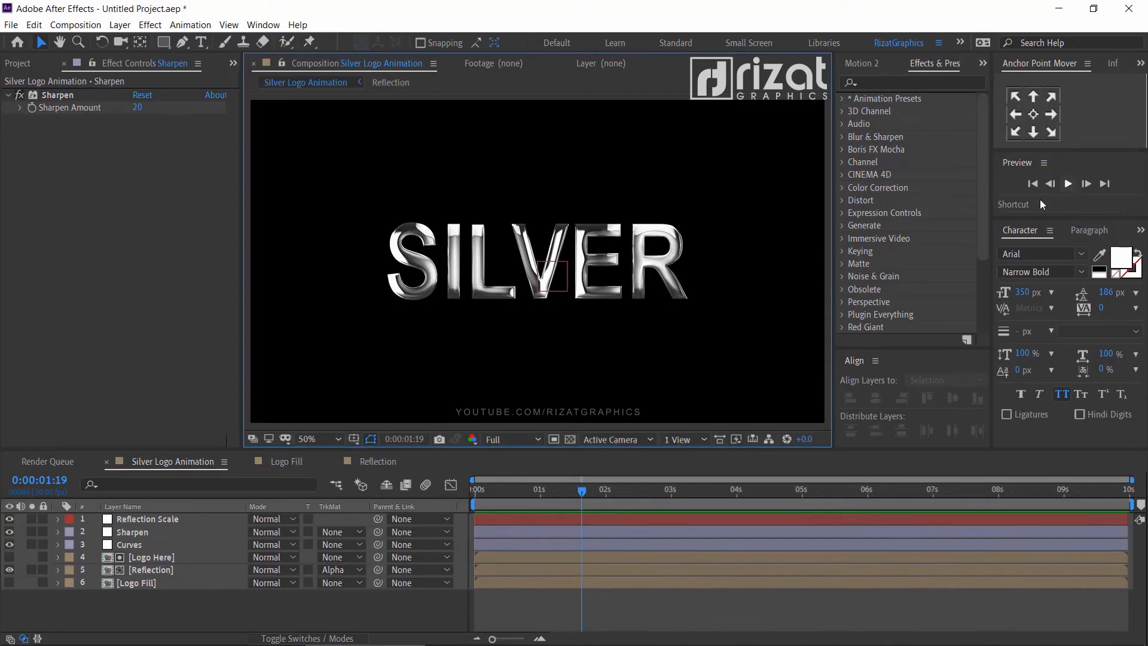
pyautogui.click(515, 441)
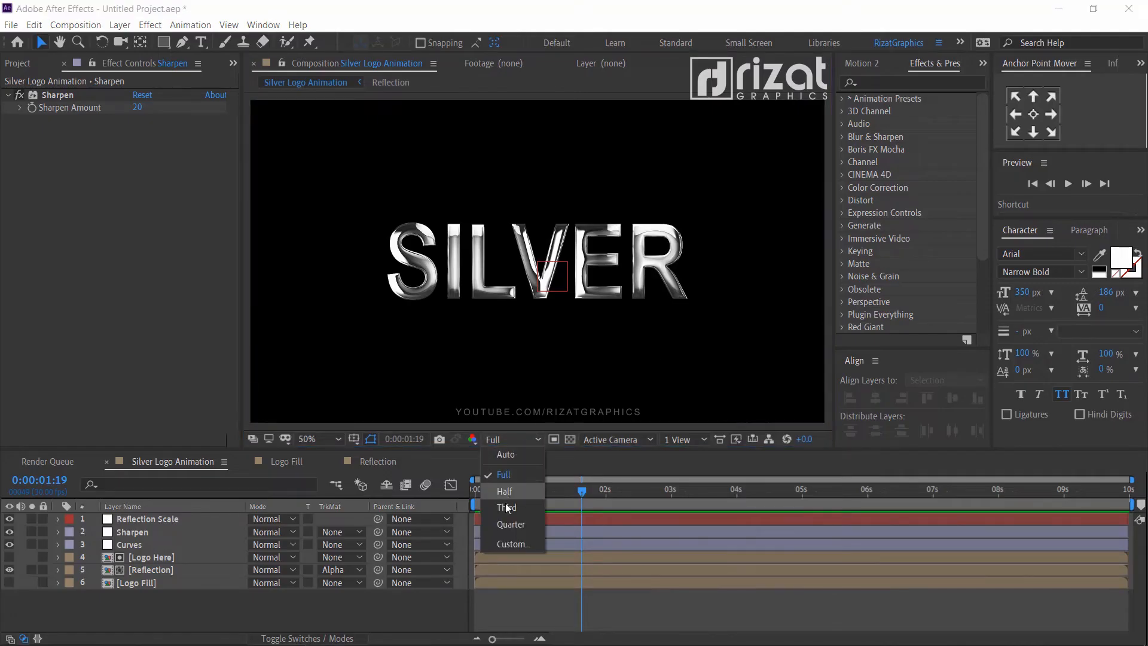
pyautogui.click(505, 523)
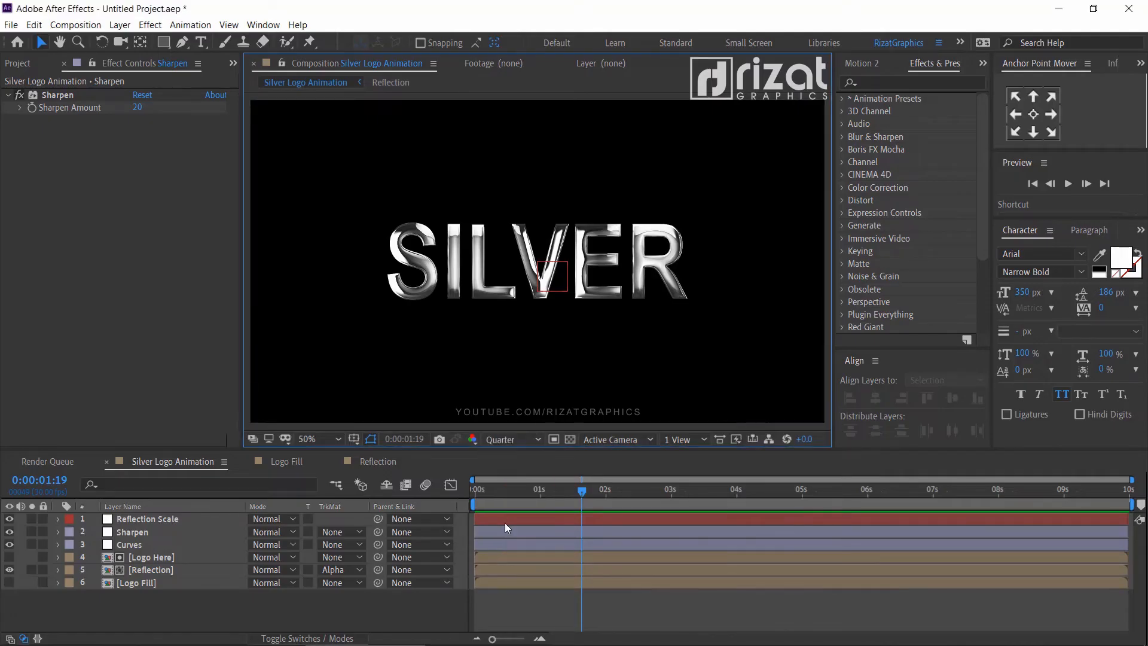
# Step: Try values of 100, 400 and 450 for the Slider Control on the Reflection Scale layer
pyautogui.click(177, 524)
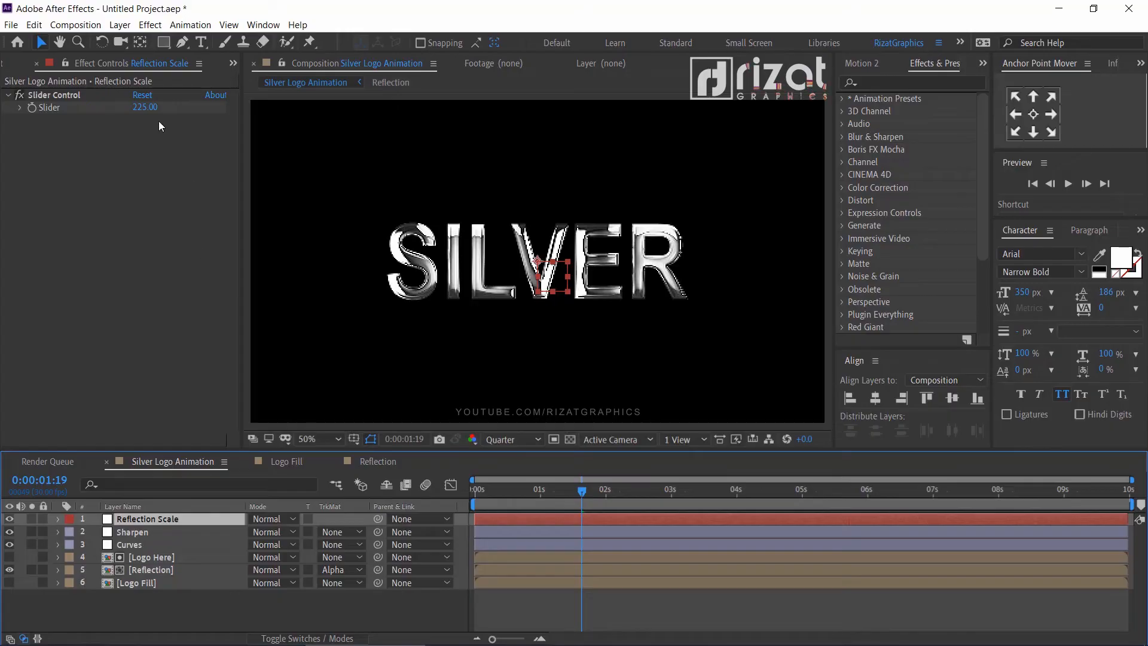
pyautogui.click(145, 107)
pyautogui.write('100')
pyautogui.press('Return')
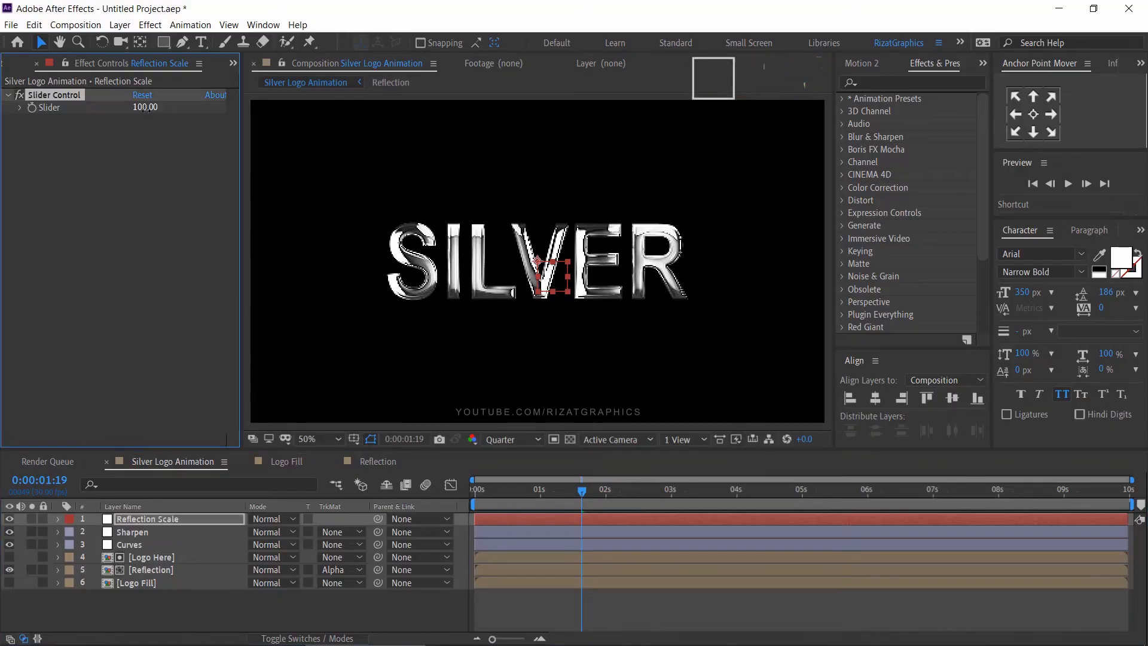
pyautogui.click(145, 107)
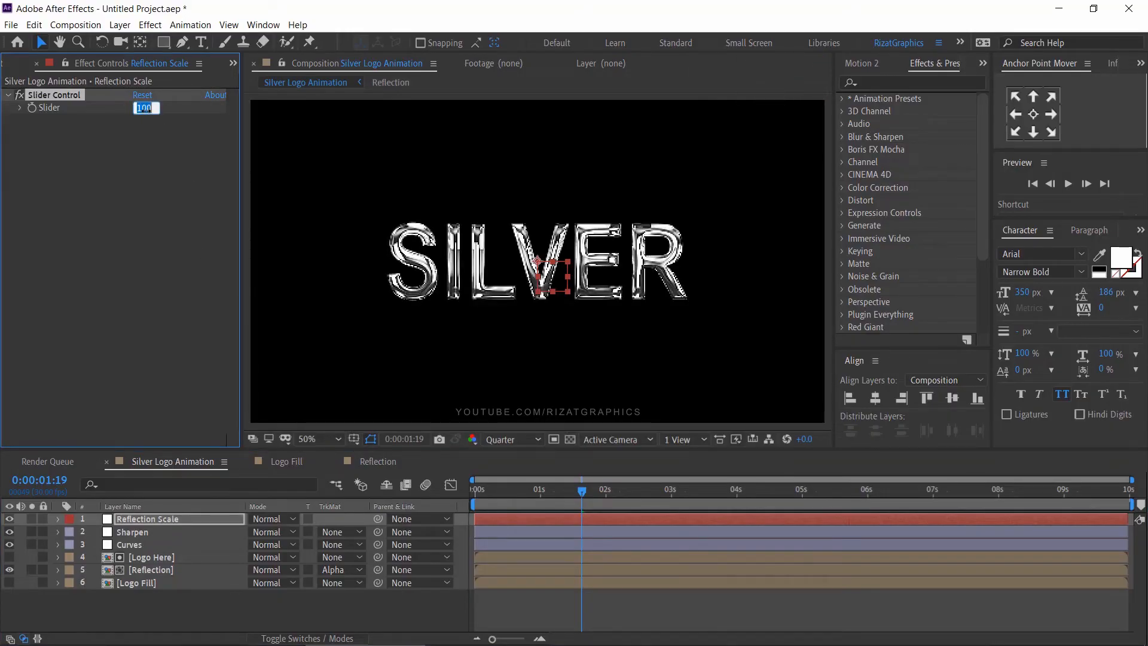
pyautogui.write('400')
pyautogui.press('Return')
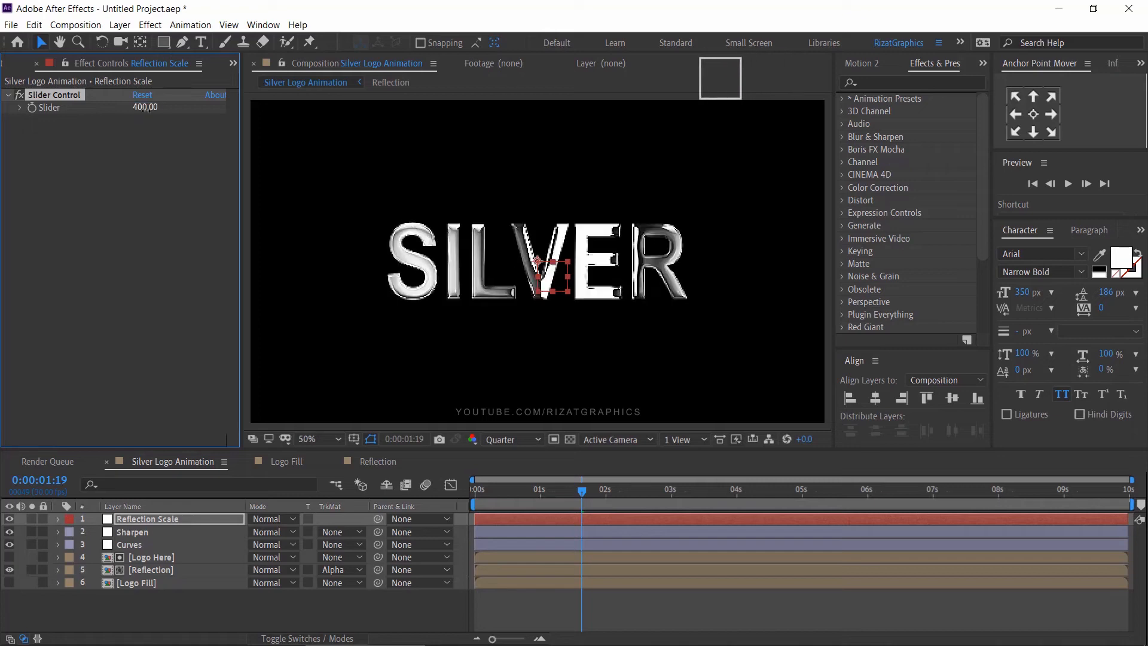
pyautogui.click(145, 107)
pyautogui.press('Return')
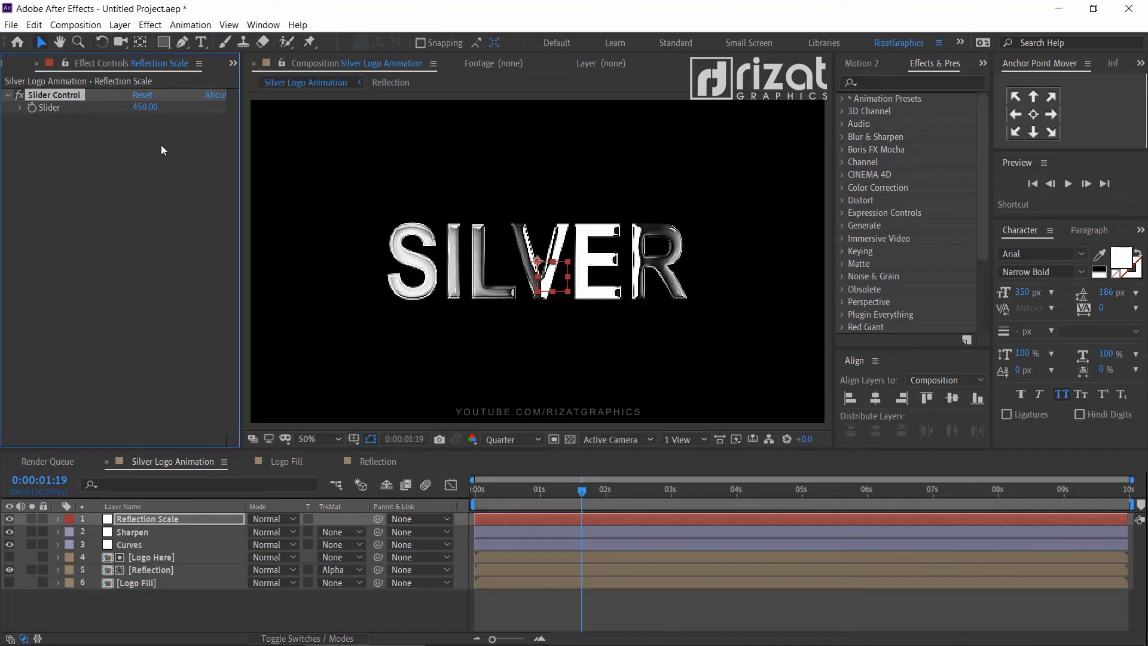
pyautogui.click(317, 614)
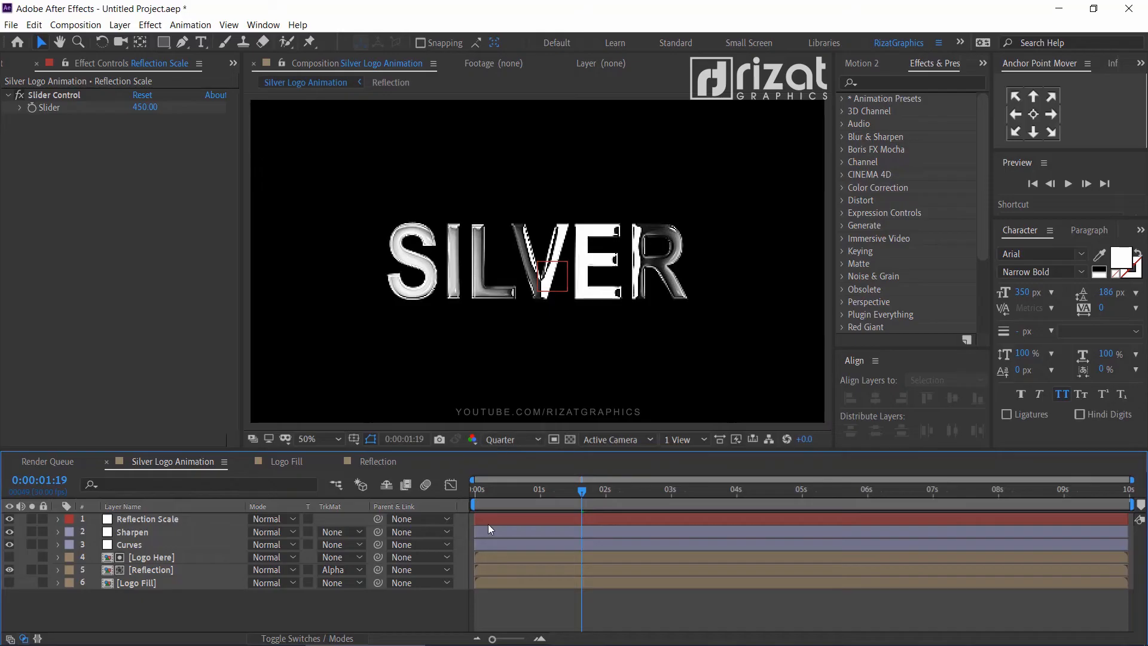
# Step: Return to the start of the timeline and pre-compose all six layers into a new composition named Logo Build
pyautogui.click(476, 494)
pyautogui.moveTo(475, 494); pyautogui.dragTo(472, 493)
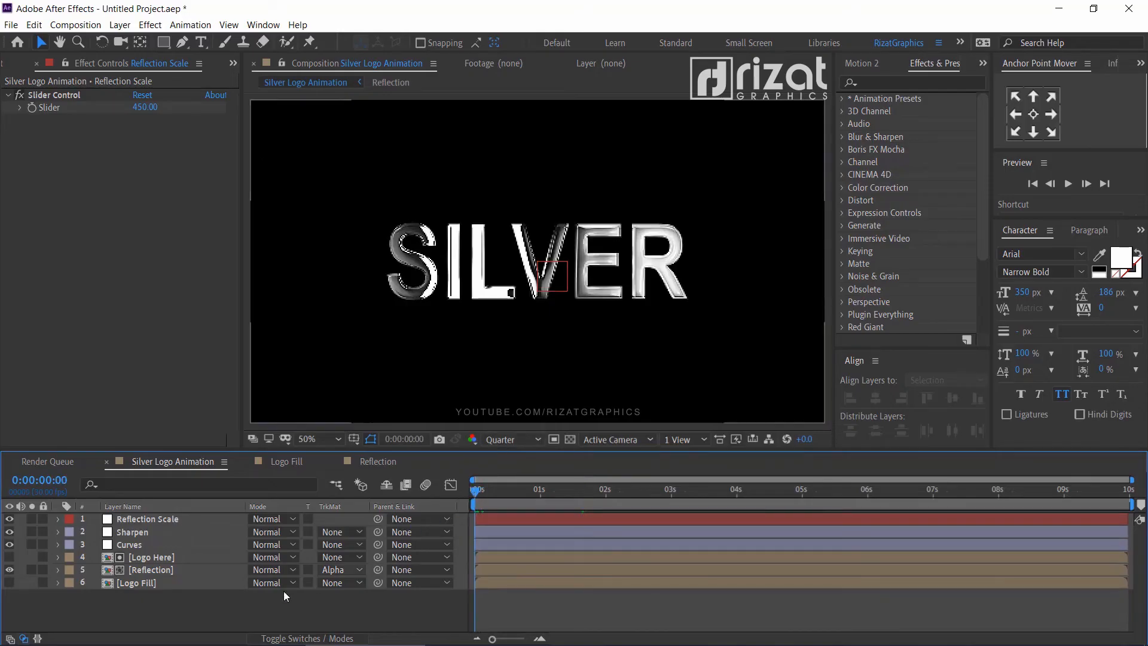
pyautogui.click(144, 587)
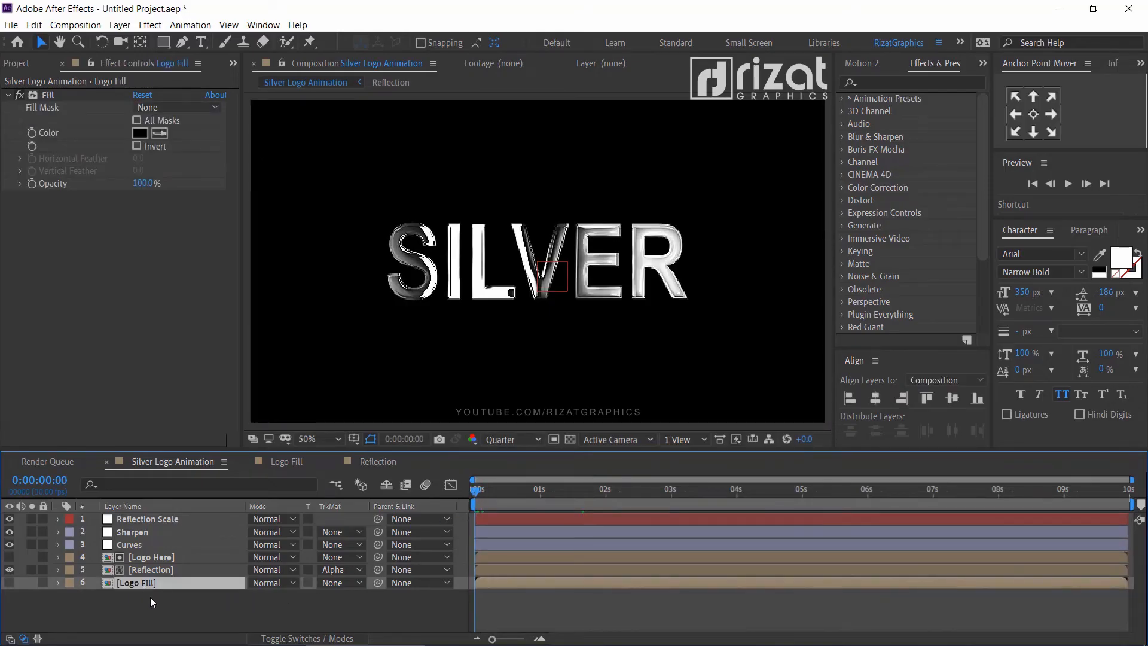
pyautogui.click(151, 597)
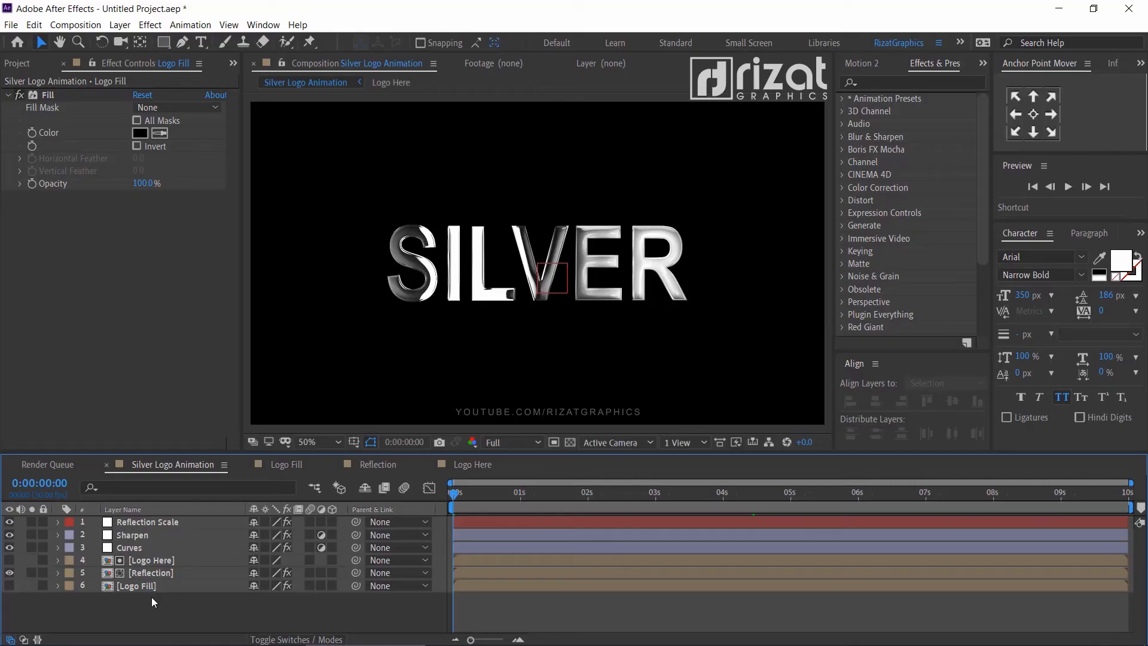
pyautogui.click(148, 587)
pyautogui.keyDown('shift'); pyautogui.click(146, 523); pyautogui.keyUp('shift')
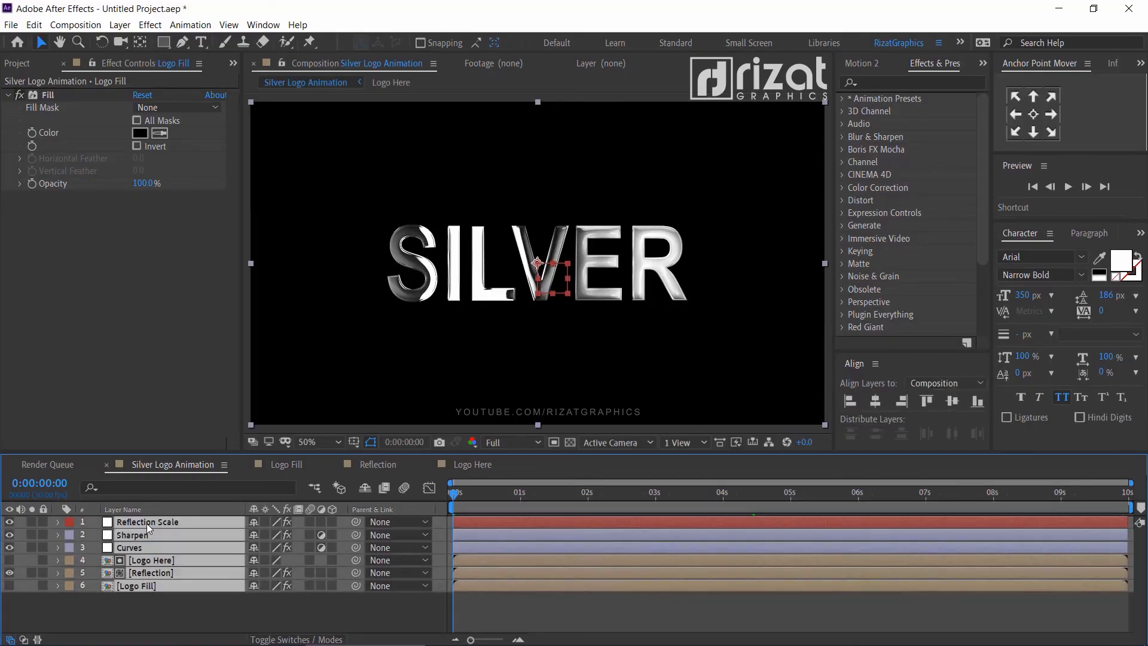
pyautogui.rightClick(154, 524)
pyautogui.click(193, 471)
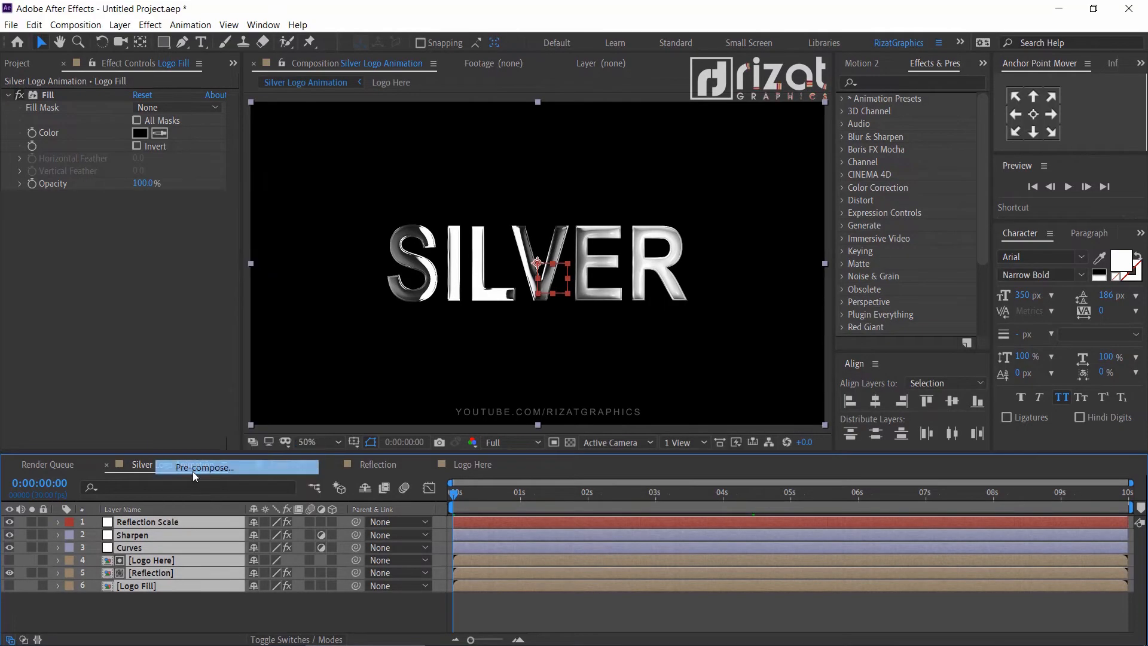
pyautogui.write('Logo B')
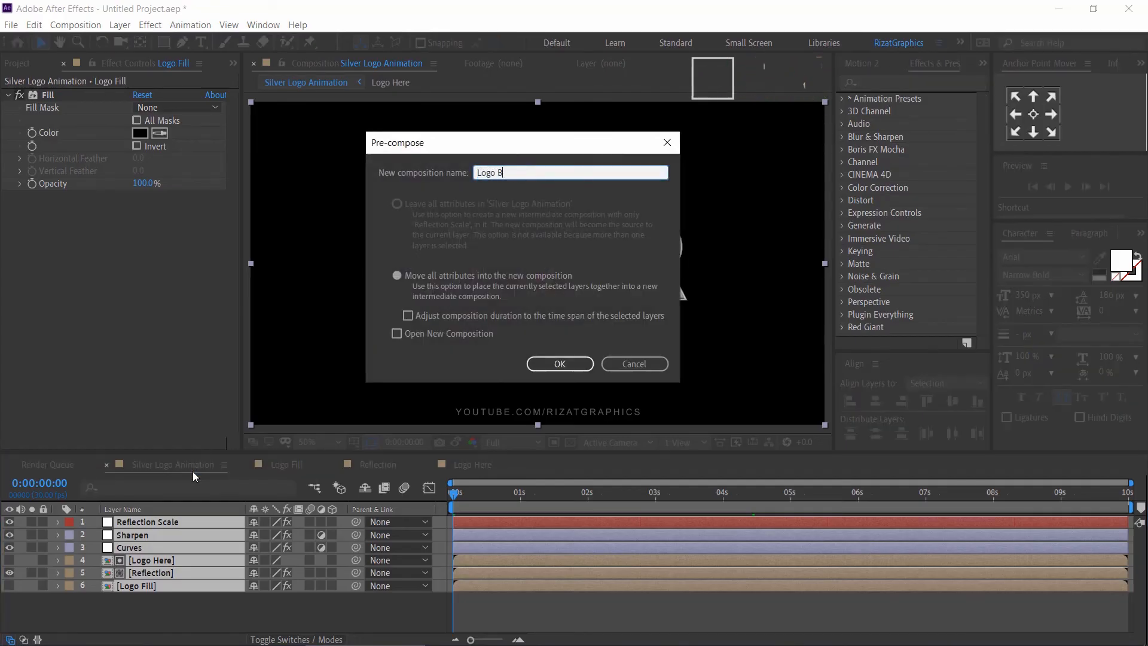
pyautogui.write('uild')
pyautogui.press('Return')
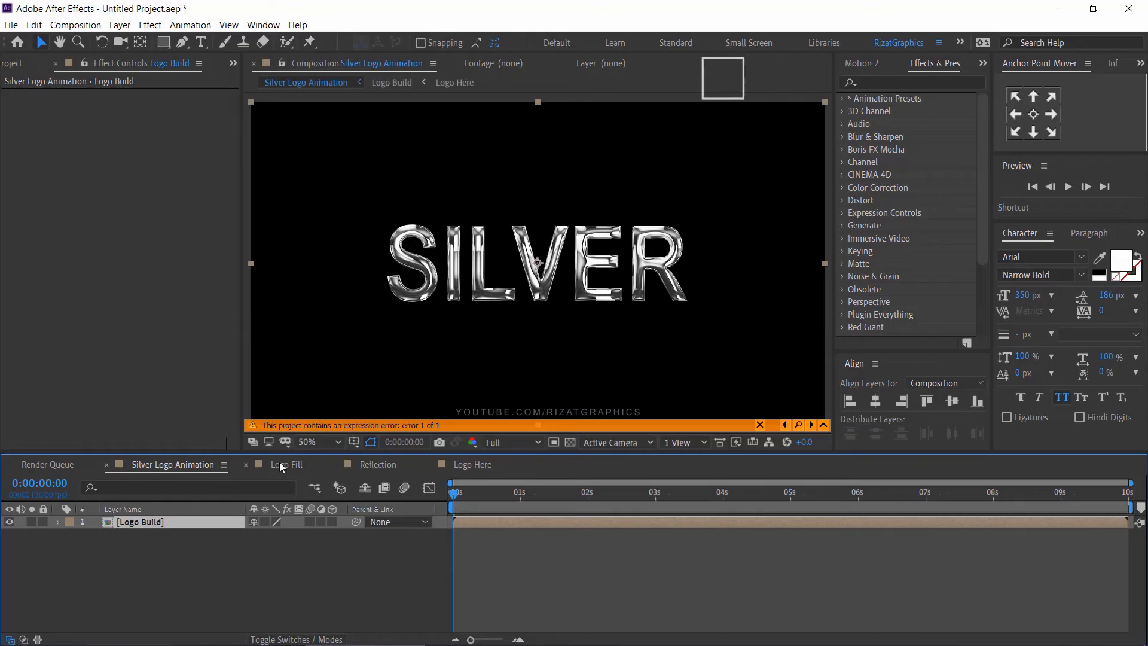
# Step: Open the Logo Build composition and lock the effect controls on its Reflection Scale layer
pyautogui.doubleClick(199, 524)
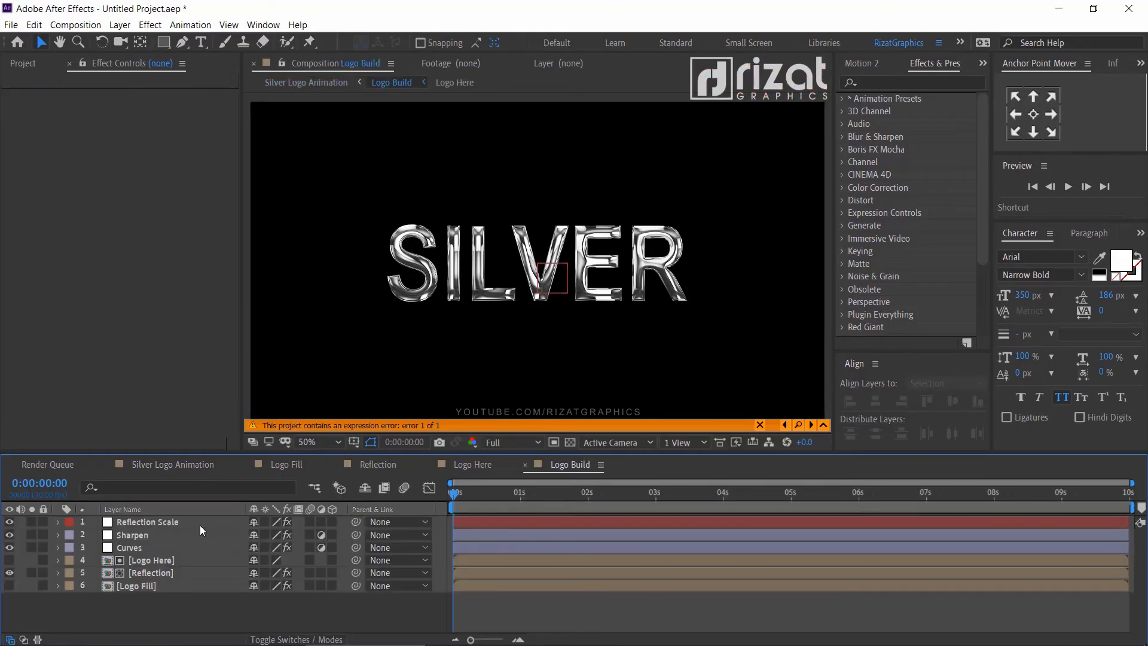
pyautogui.click(174, 522)
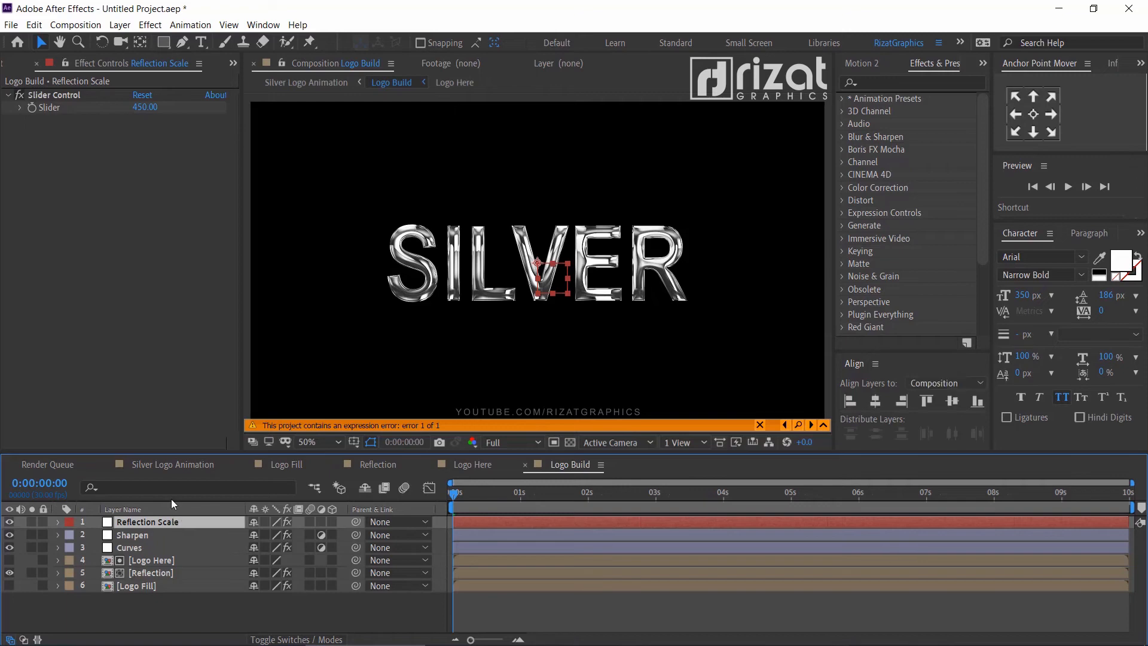
pyautogui.click(66, 63)
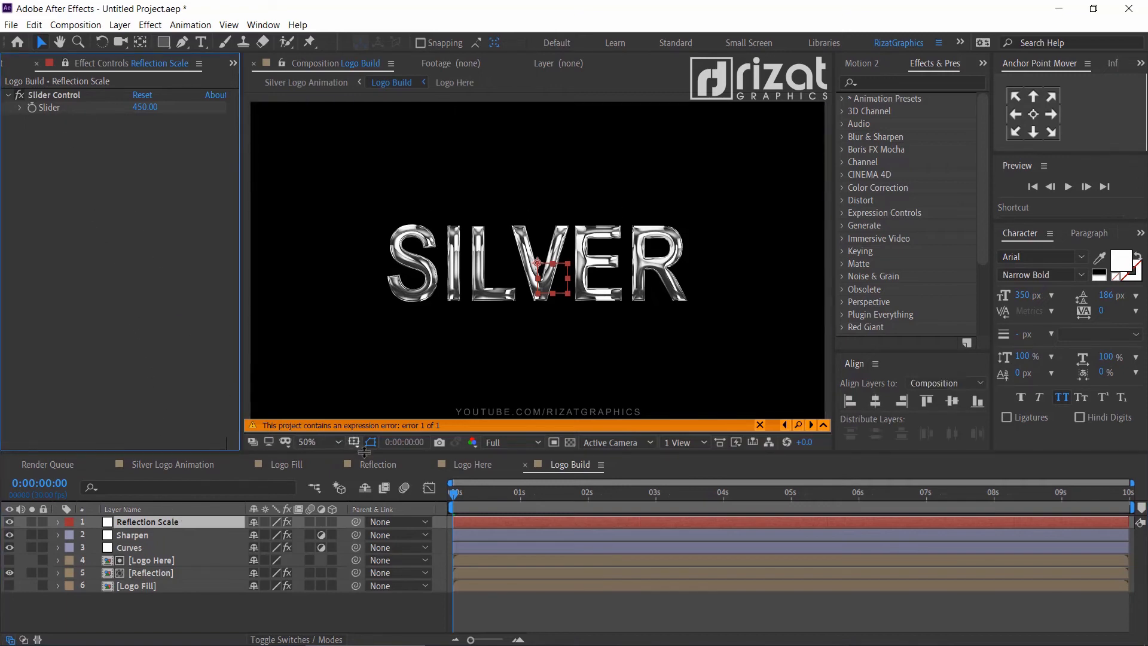
# Step: In the Reflection composition, relink the Transform effect's Scale expression on Reflection_map.jpg to the Reflection Scale slider
pyautogui.click(372, 463)
pyautogui.click(163, 524)
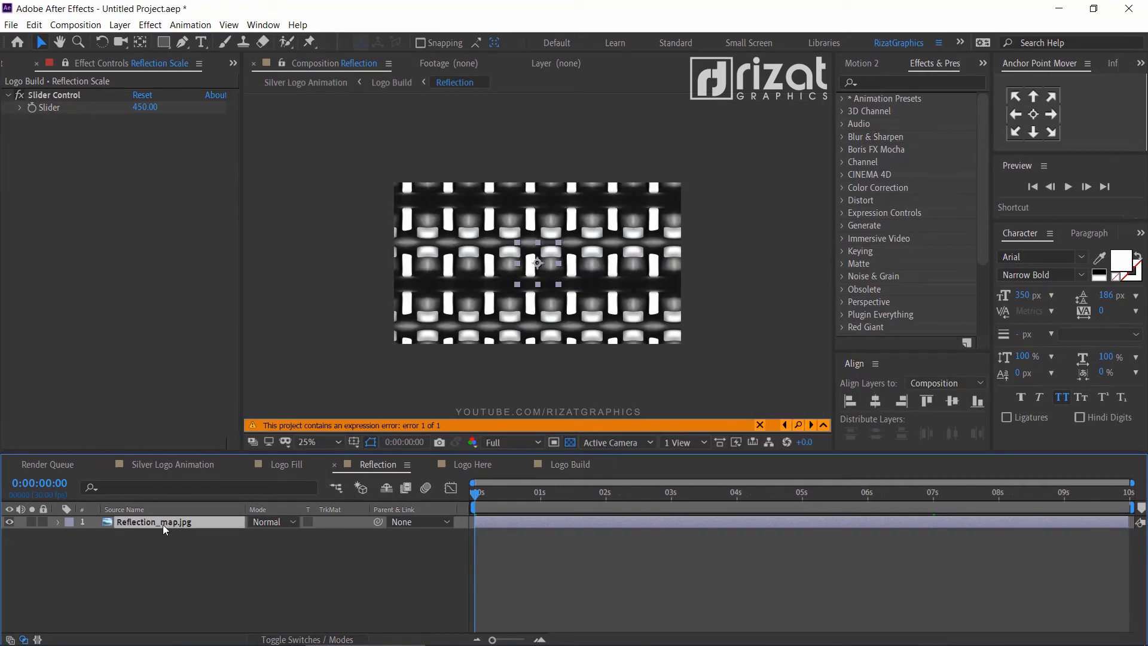
pyautogui.press('e')
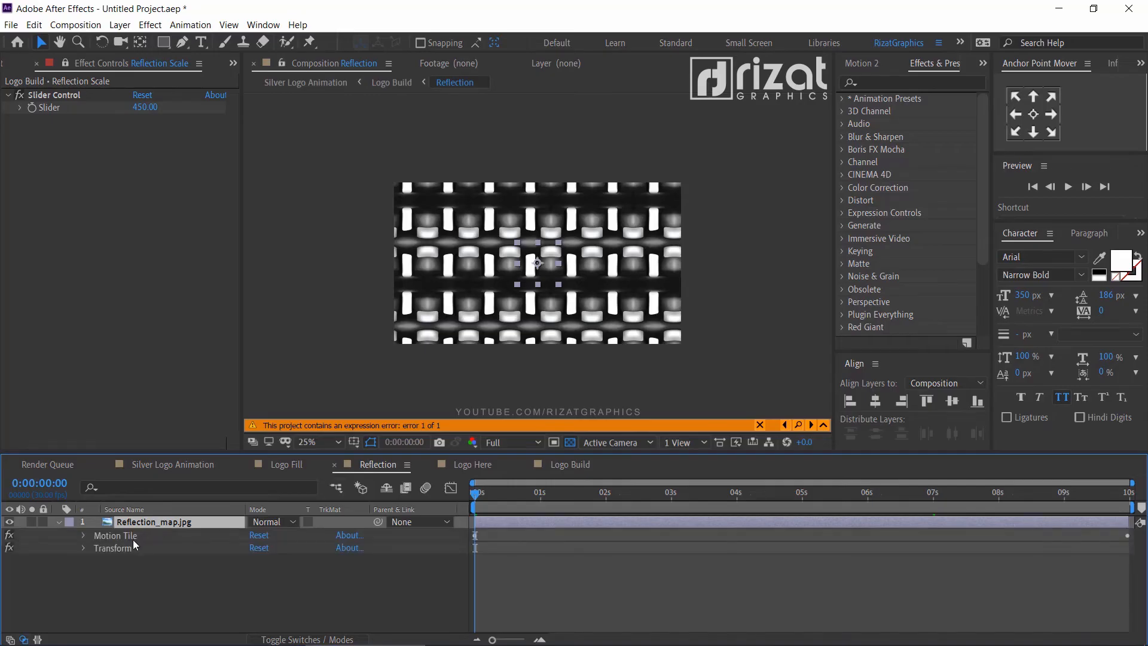
pyautogui.click(84, 547)
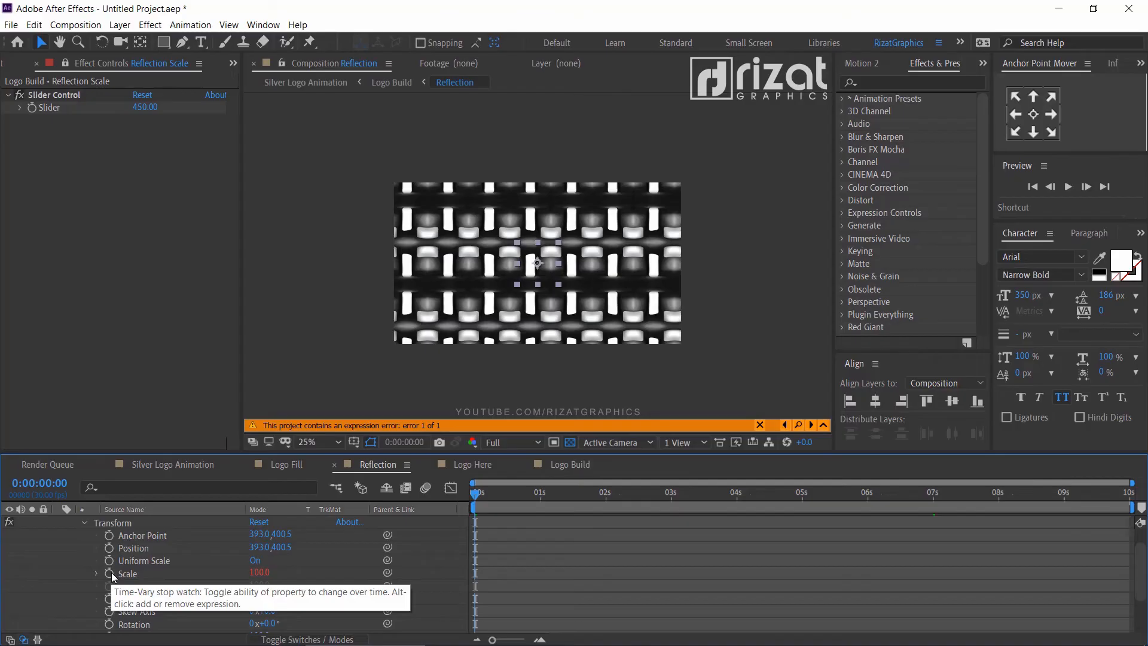
pyautogui.click(96, 572)
pyautogui.moveTo(292, 586); pyautogui.dragTo(95, 109)
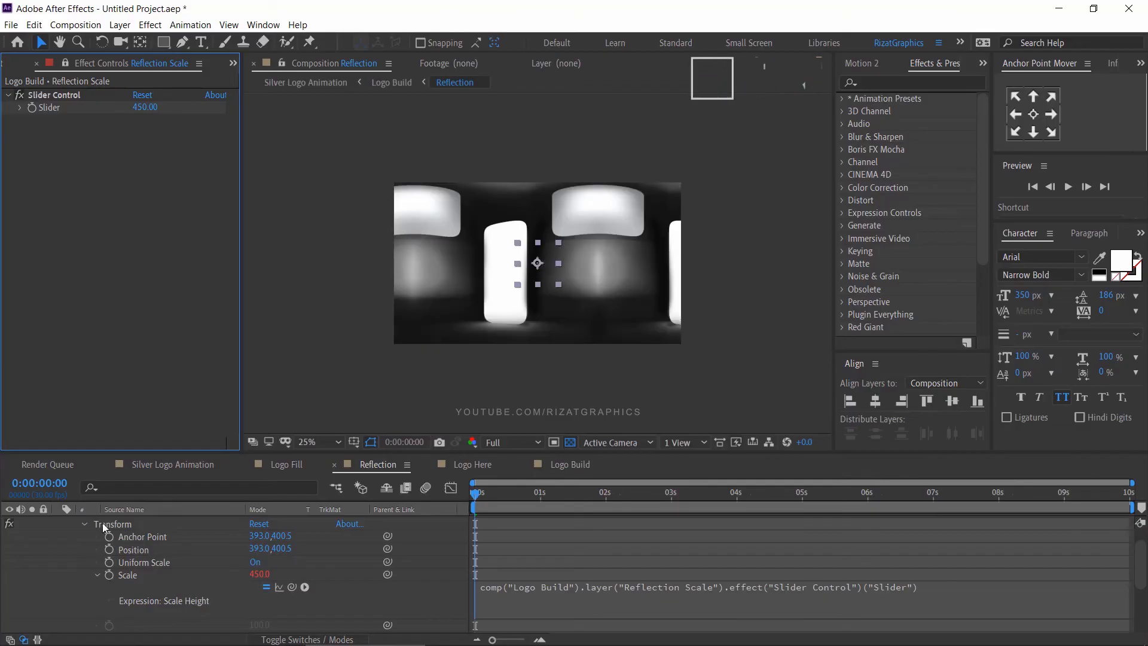
# Step: Test the relinked expression by setting the Reflection Scale slider to 200
pyautogui.click(145, 108)
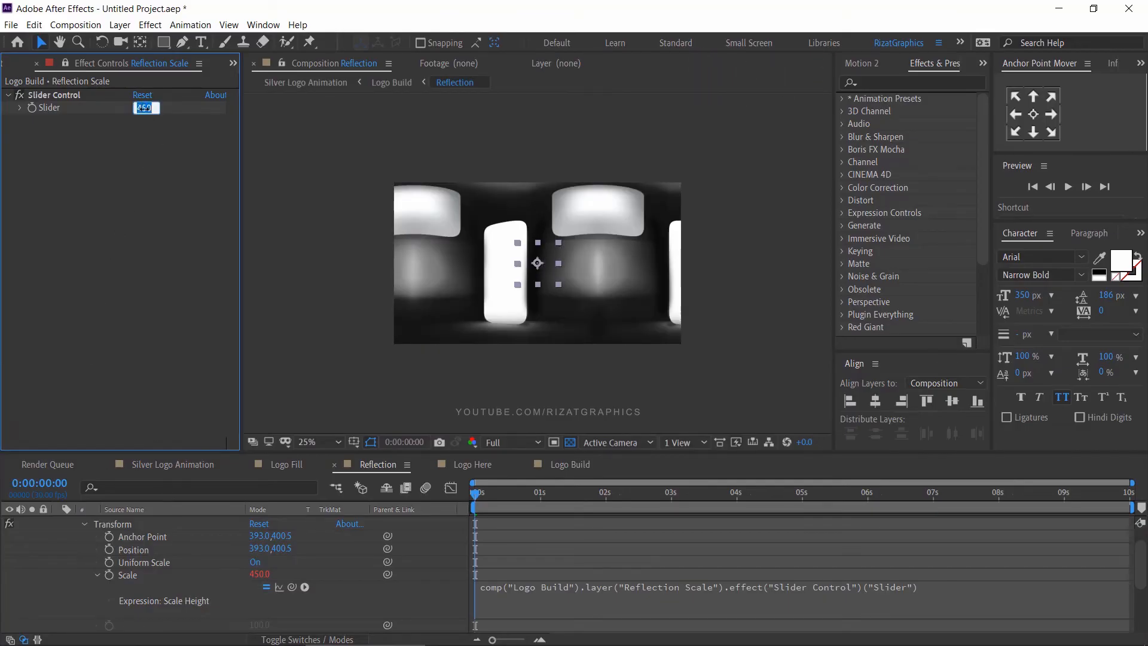
pyautogui.write('200')
pyautogui.press('Return')
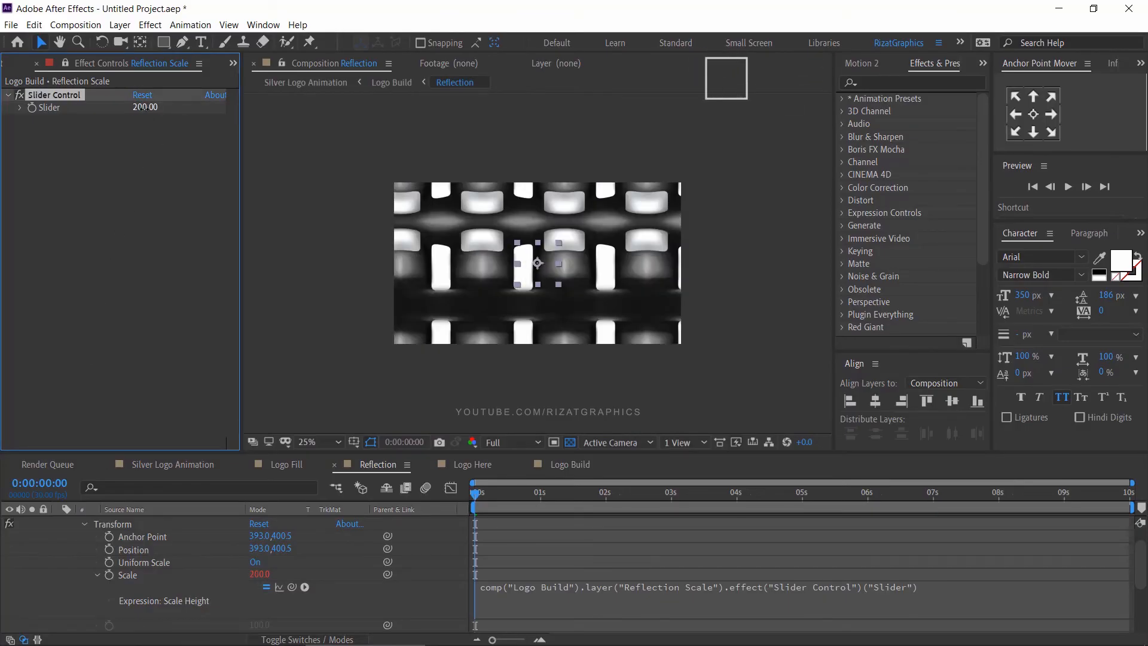
# Step: Return to the Silver Logo Animation composition, set the Reflection Scale slider to 300 and unlock the effect controls
pyautogui.click(166, 468)
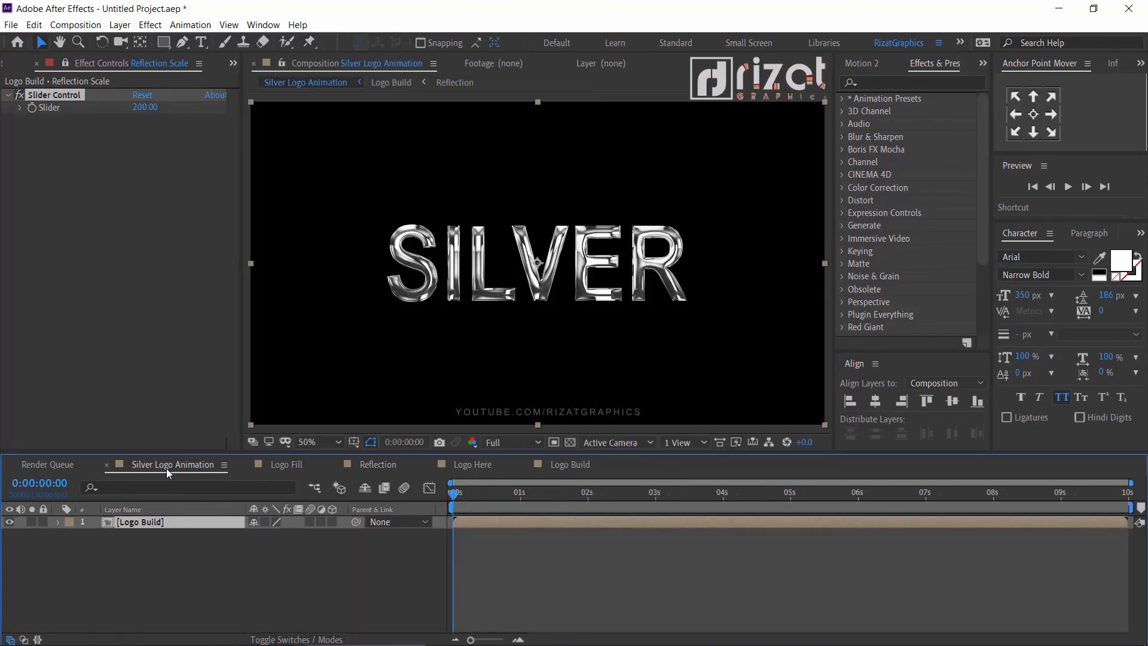
pyautogui.click(143, 107)
pyautogui.write('300')
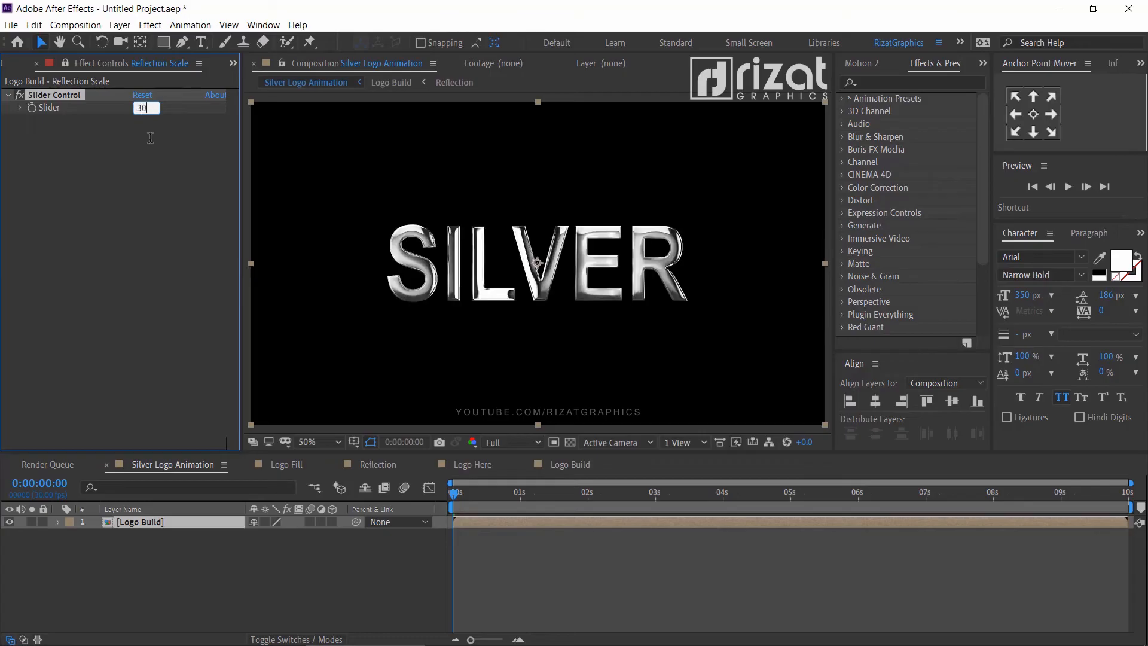
pyautogui.press('Return')
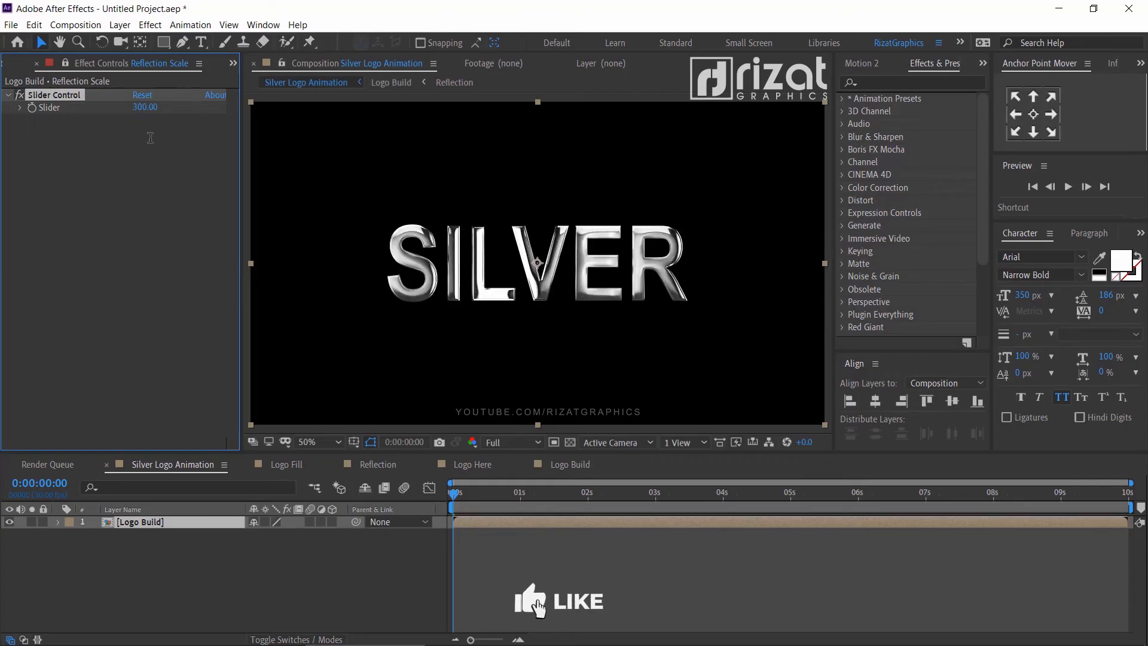
pyautogui.click(66, 64)
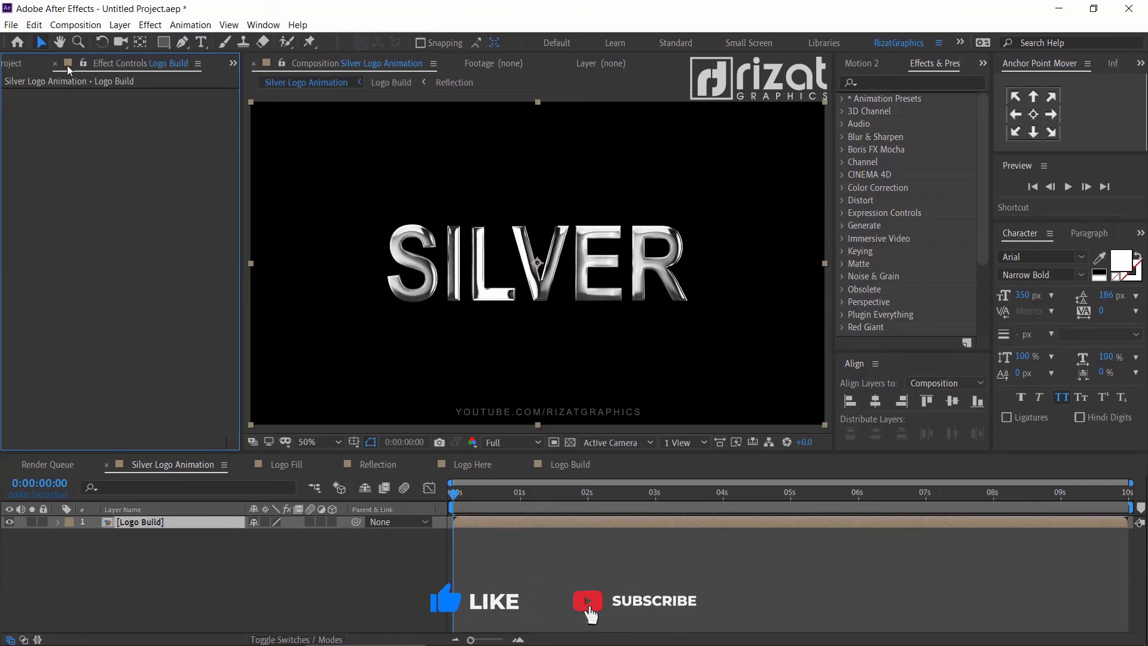
# Step: Apply the Linear Wipe transition effect to the Logo Build layer
pyautogui.click(202, 537)
pyautogui.click(174, 523)
pyautogui.rightClick(174, 524)
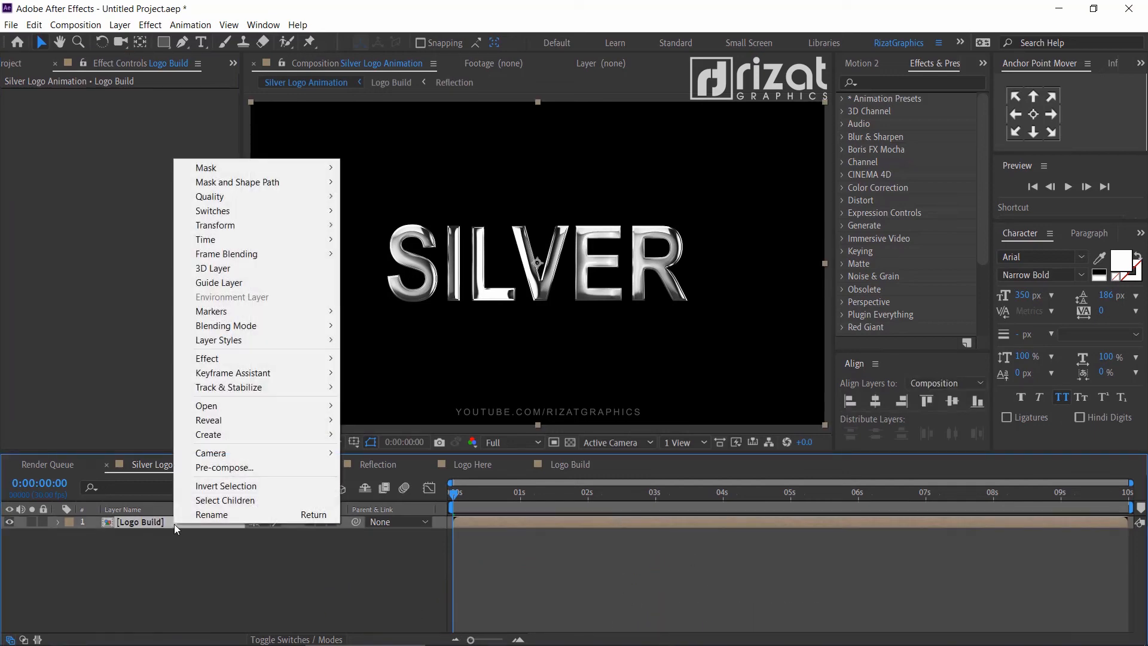
pyautogui.moveTo(311, 359)
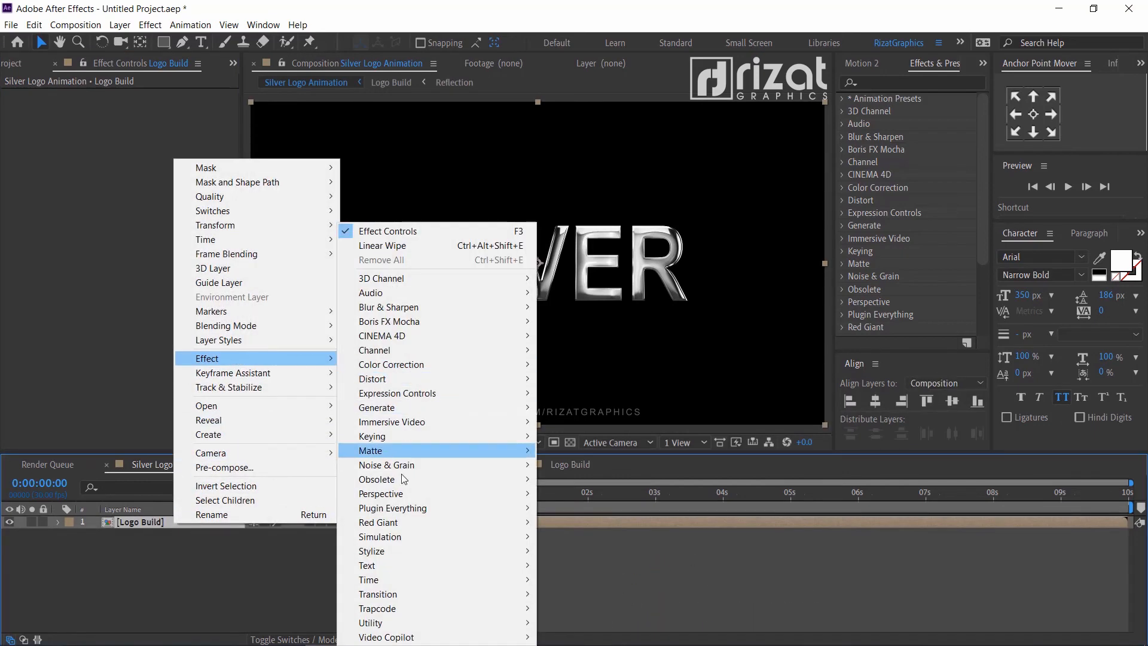
pyautogui.moveTo(442, 592)
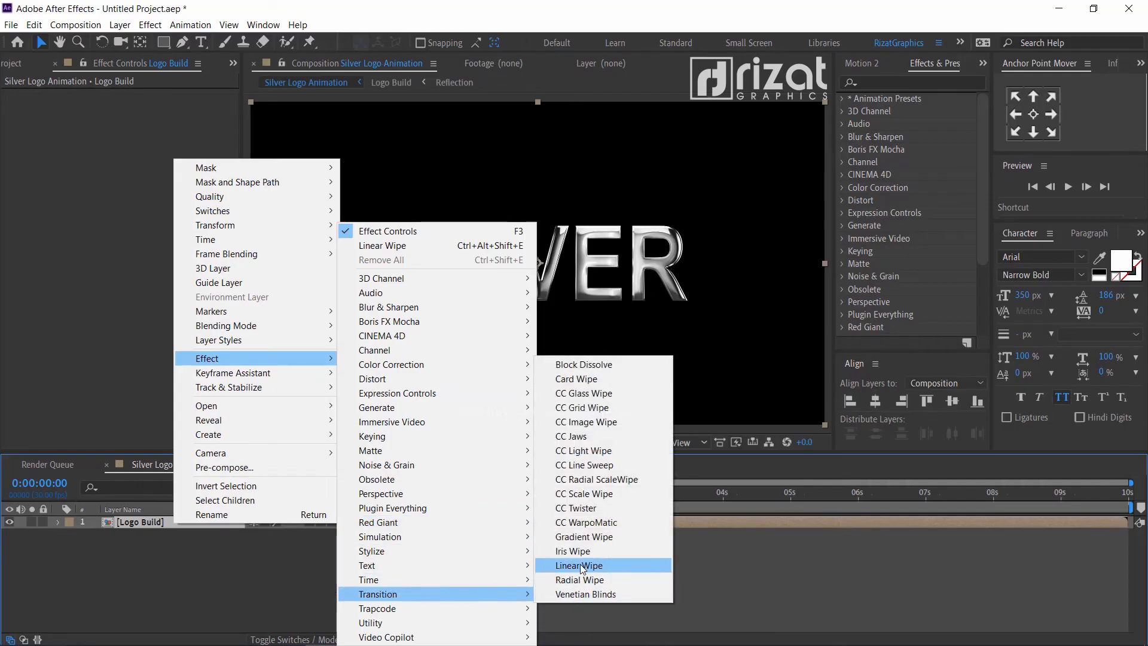
pyautogui.click(580, 567)
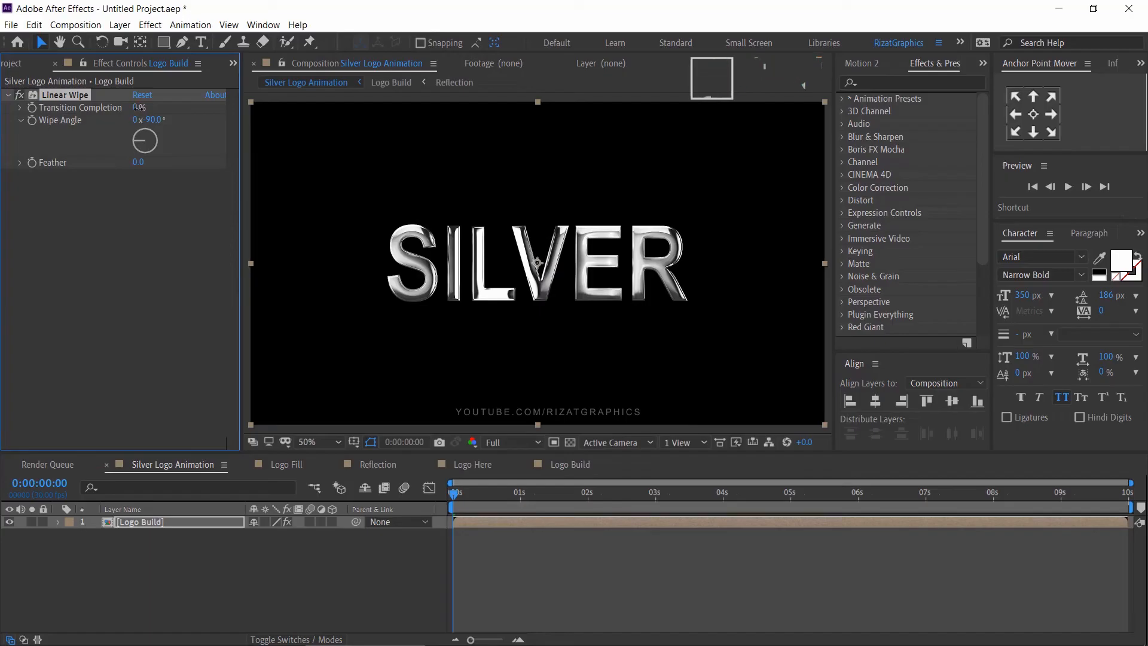
# Step: Keyframe Linear Wipe's Transition Completion from 100% at the start to 0% at 0:00:03:29
pyautogui.moveTo(136, 108); pyautogui.dragTo(216, 113)
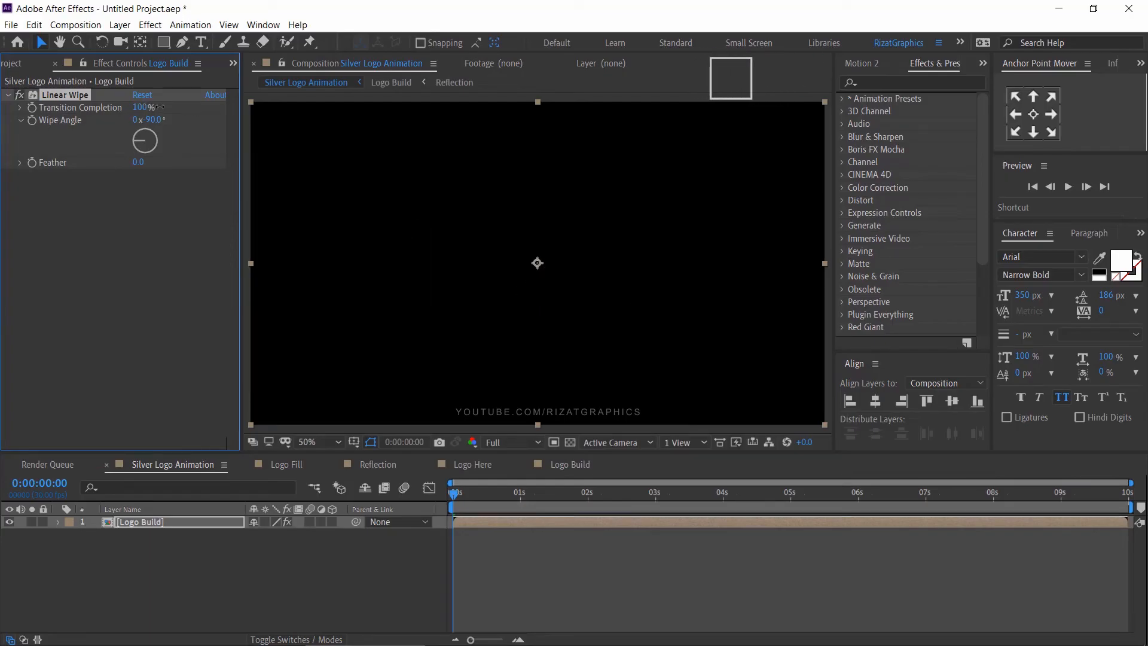
pyautogui.click(31, 108)
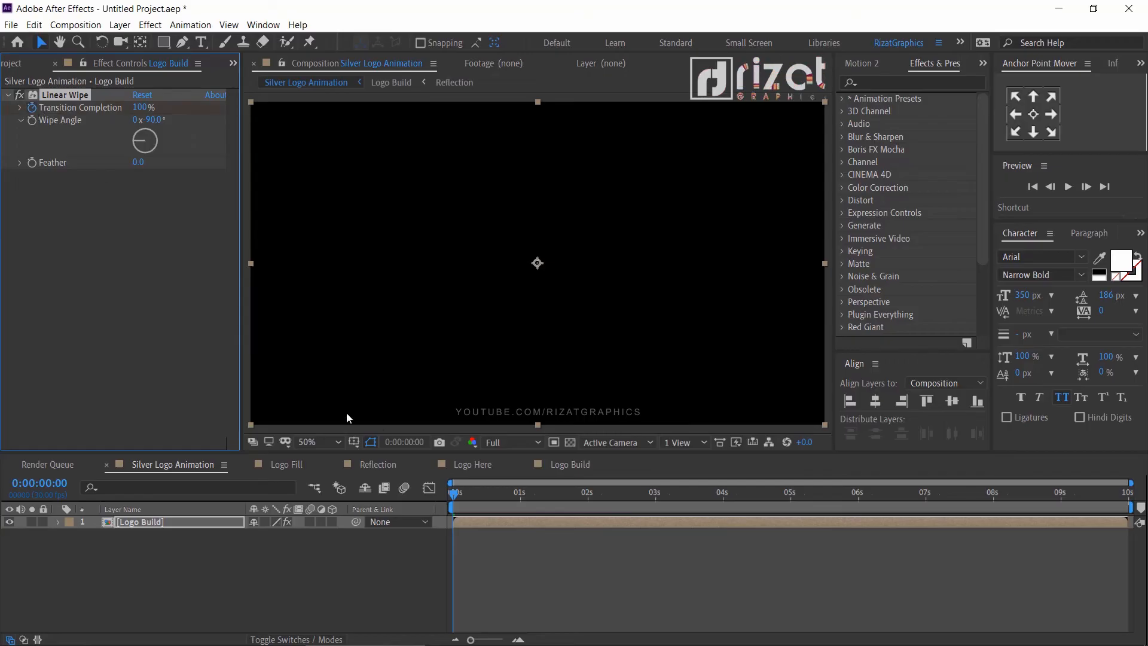
pyautogui.click(722, 497)
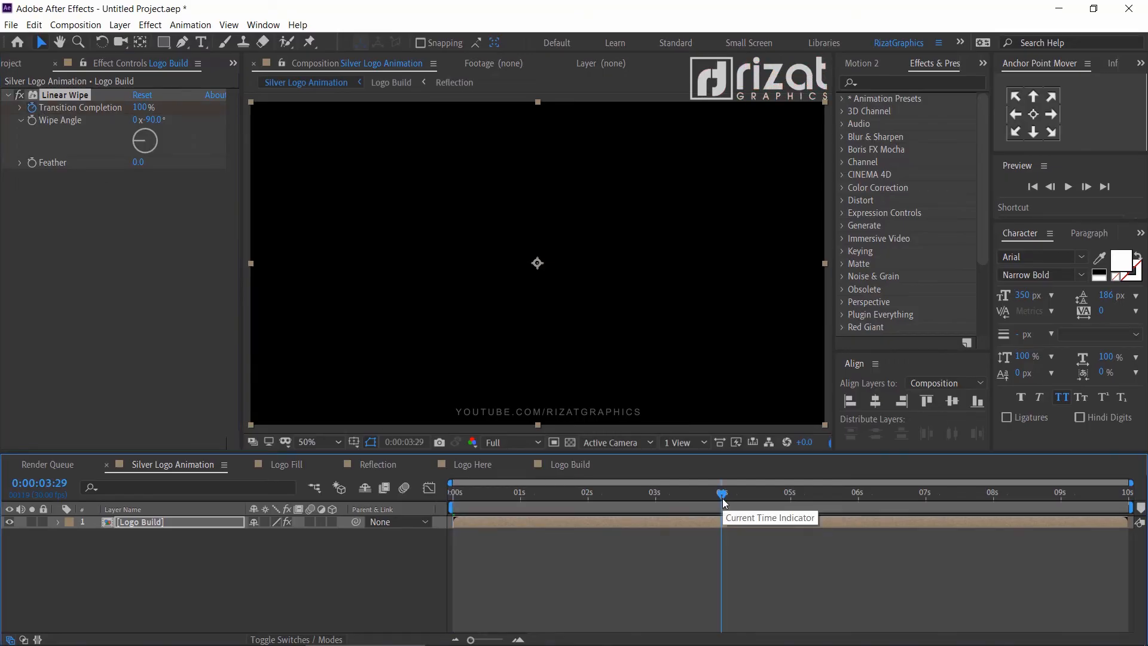
pyautogui.click(139, 107)
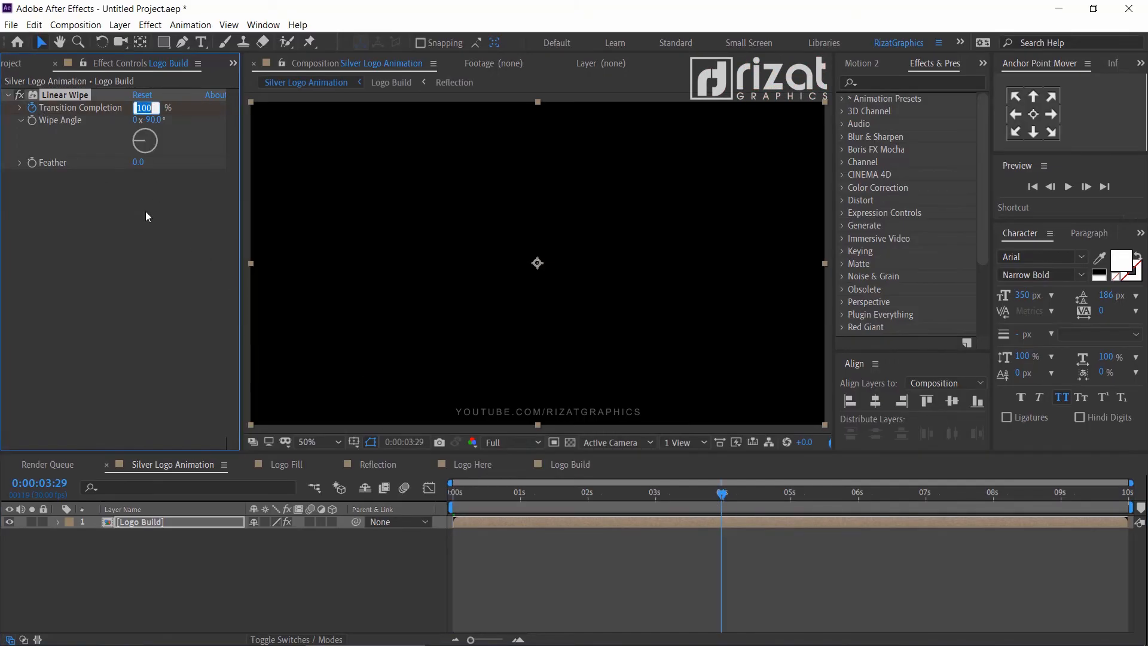
pyautogui.write('0')
pyautogui.press('Return')
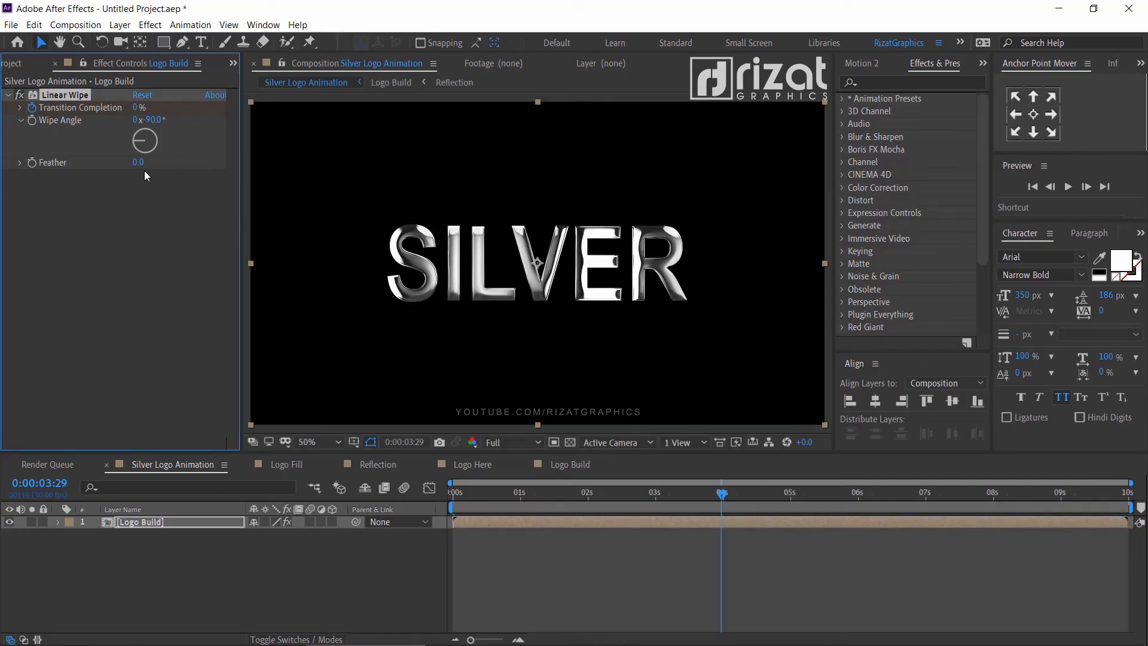
# Step: Set Linear Wipe's Feather to 50 and lower the composition's preview resolution to Quarter
pyautogui.click(138, 162)
pyautogui.press('Return')
pyautogui.click(499, 442)
pyautogui.click(505, 528)
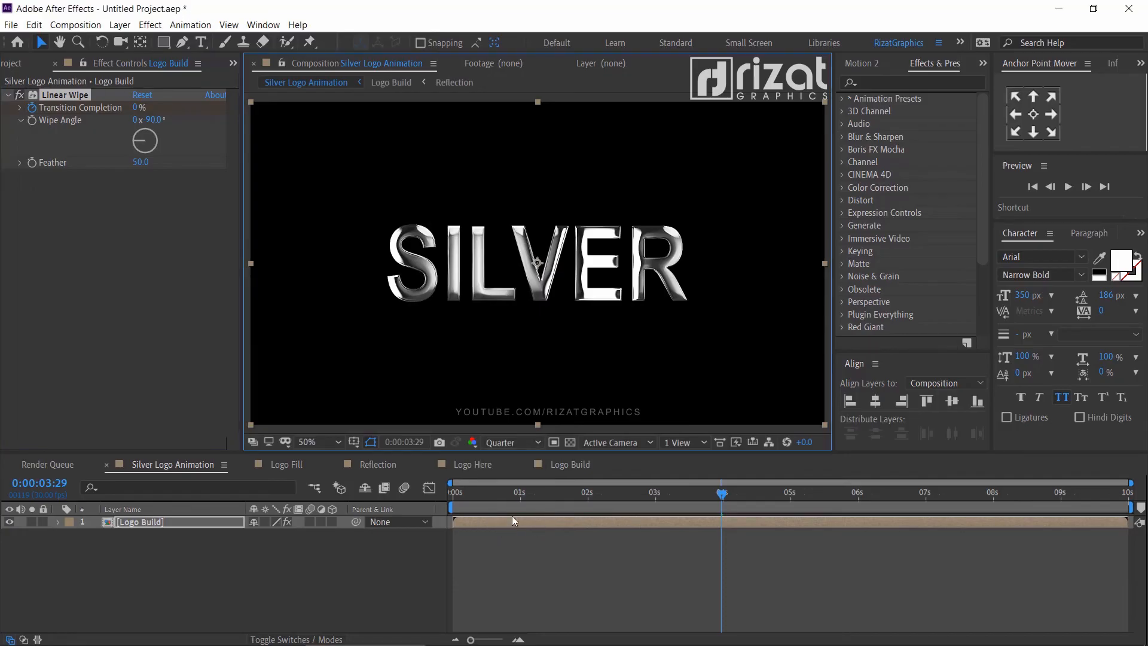
# Step: Preview the Linear Wipe reveal of the SILVER logo from the start of the composition
pyautogui.moveTo(459, 498); pyautogui.dragTo(446, 497)
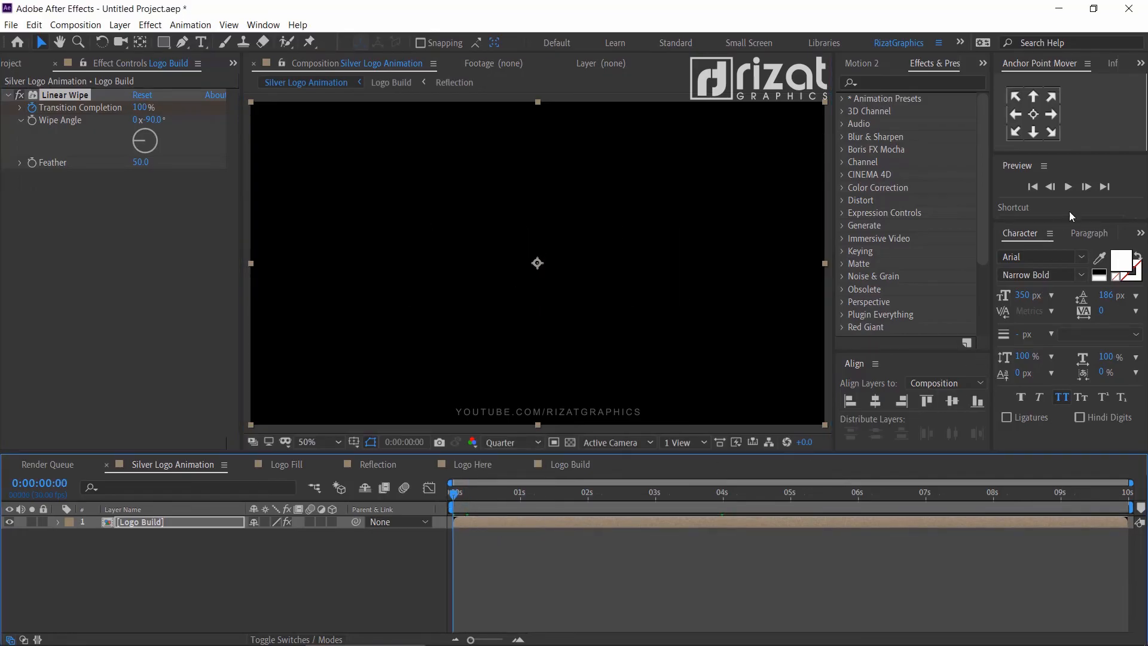
pyautogui.press('space')
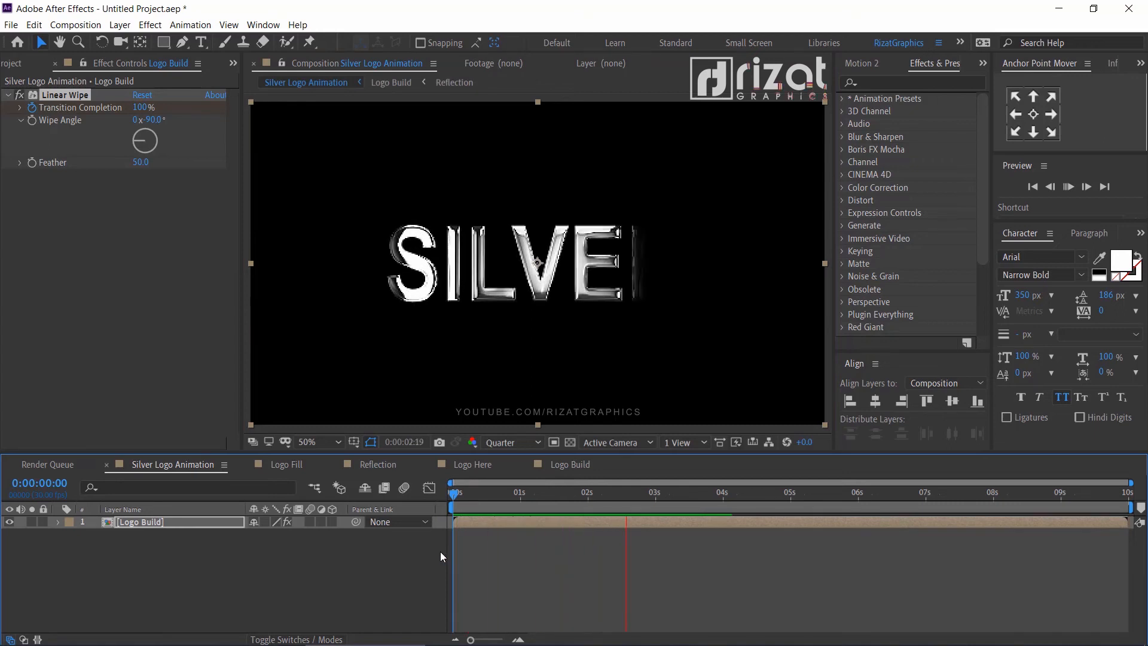
pyautogui.click(426, 557)
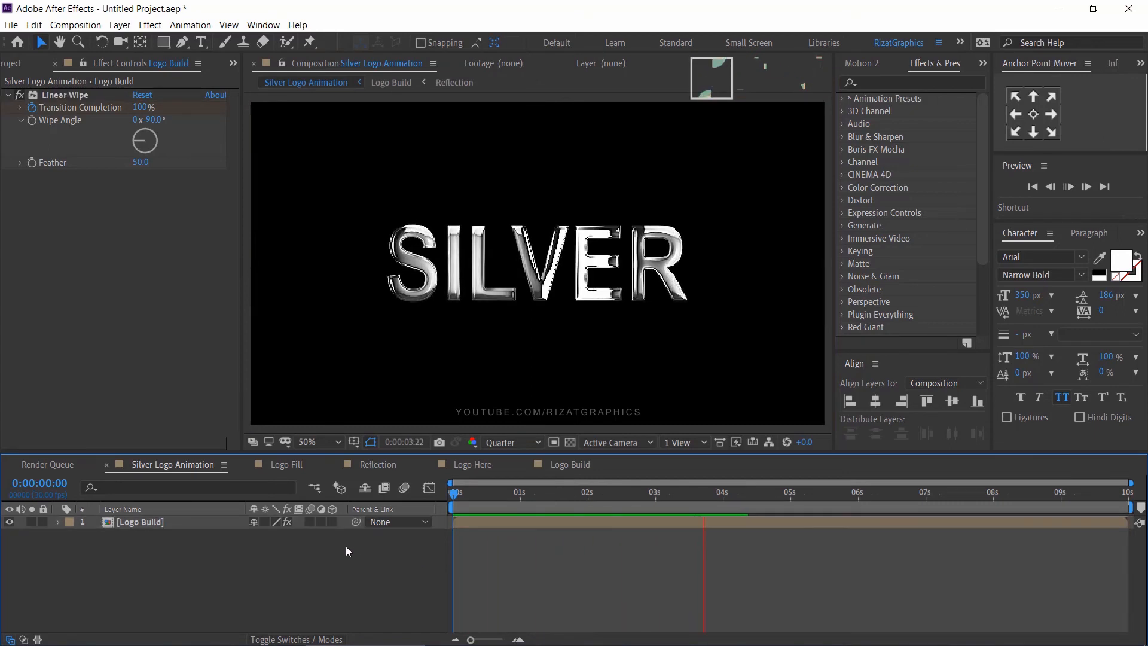
# Step: Make the Logo Build layer 3D and add a two-node camera with the 35mm preset
pyautogui.click(332, 521)
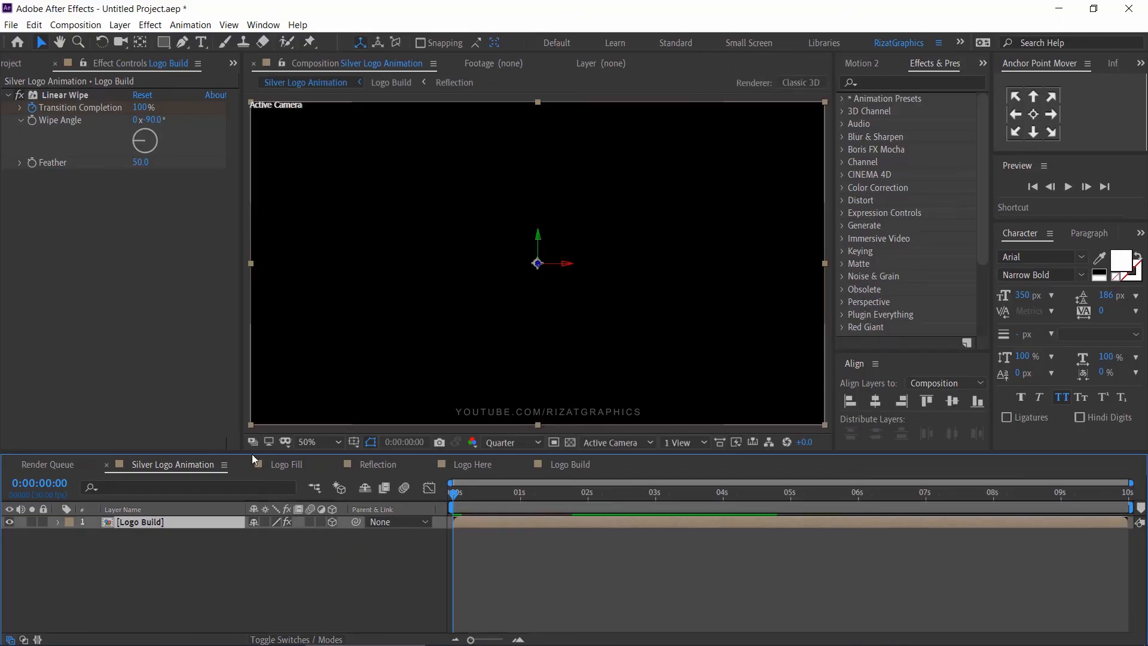
pyautogui.click(127, 26)
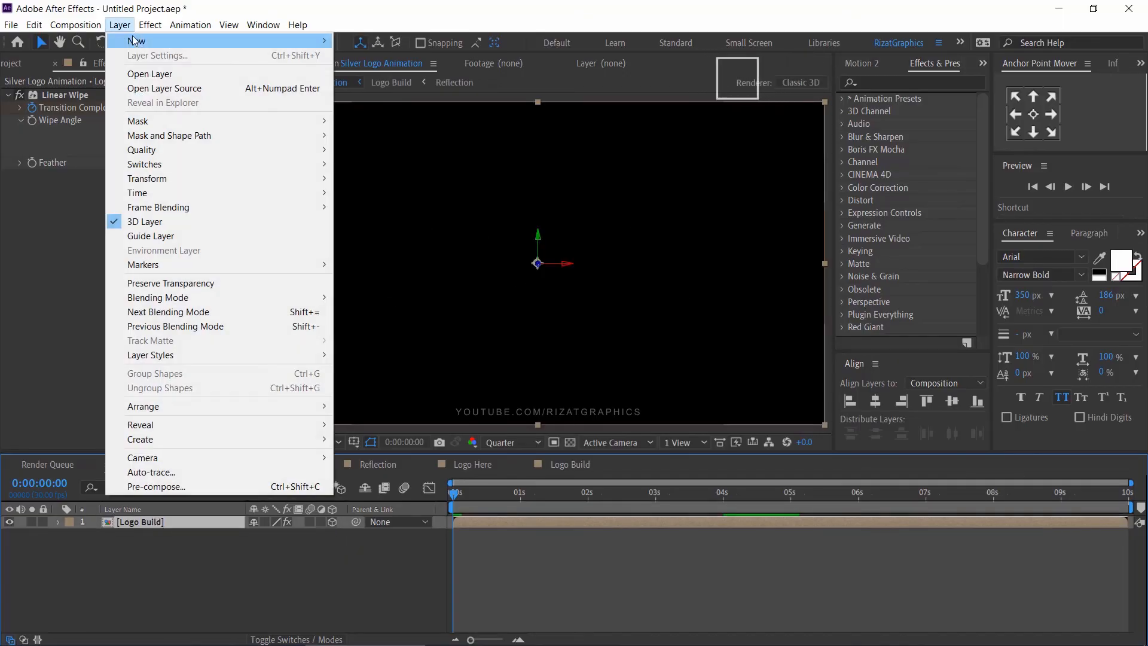
pyautogui.moveTo(308, 40)
pyautogui.click(352, 84)
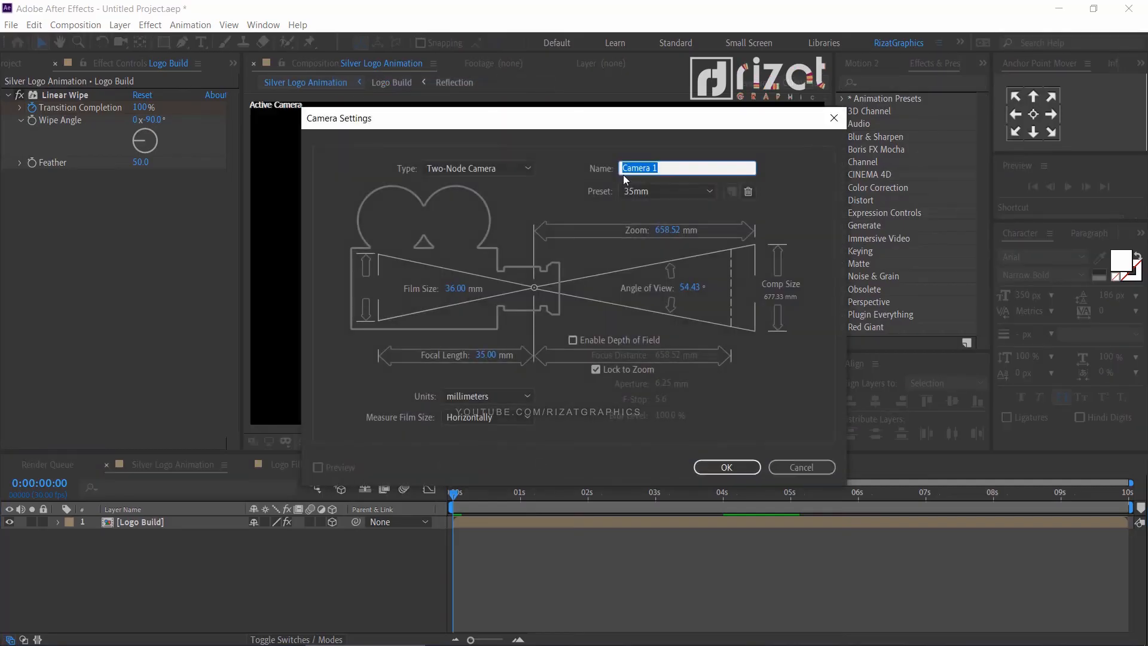
pyautogui.click(646, 190)
pyautogui.click(647, 294)
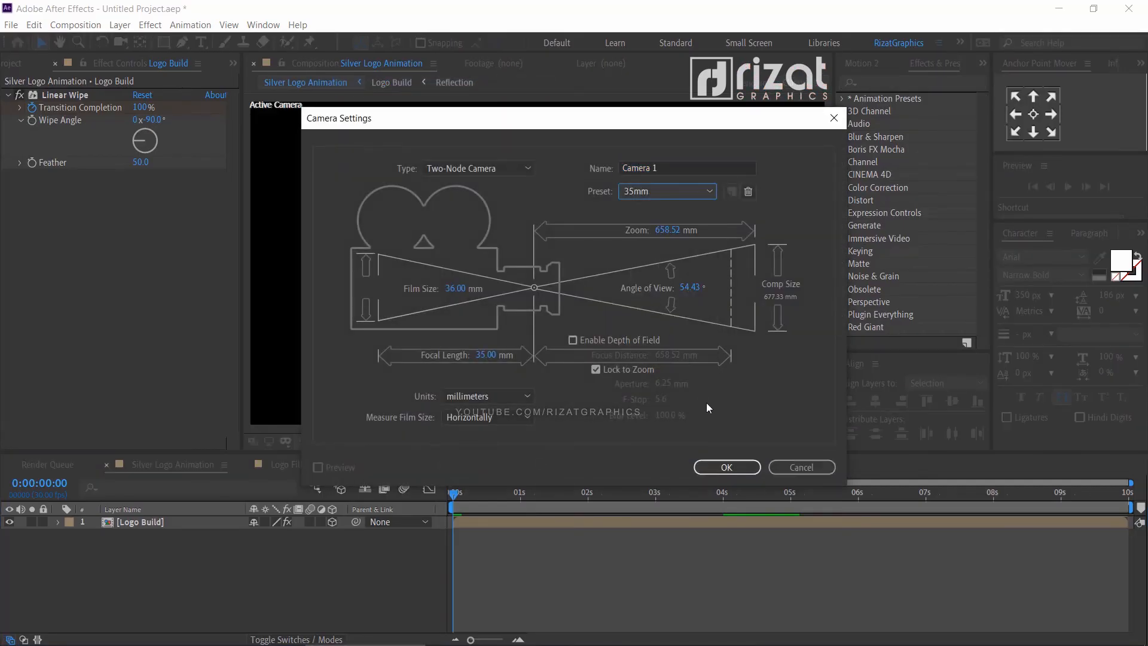
pyautogui.click(727, 466)
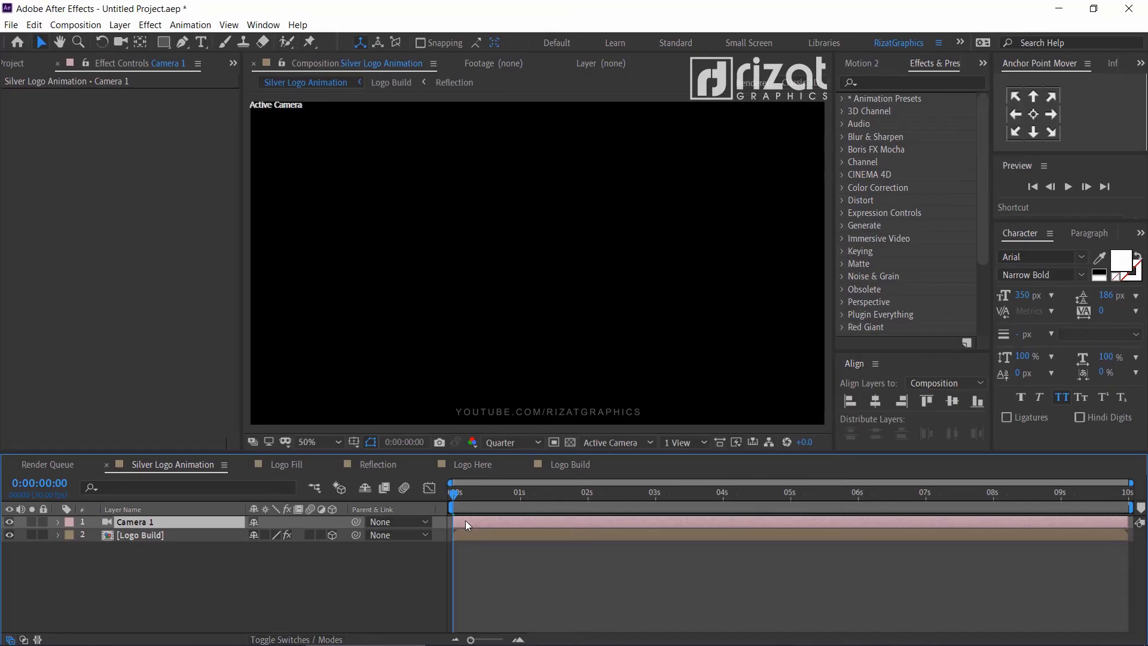
# Step: Keyframe Camera 1's Position at the start of the composition with a Z value of -1400
pyautogui.press('p')
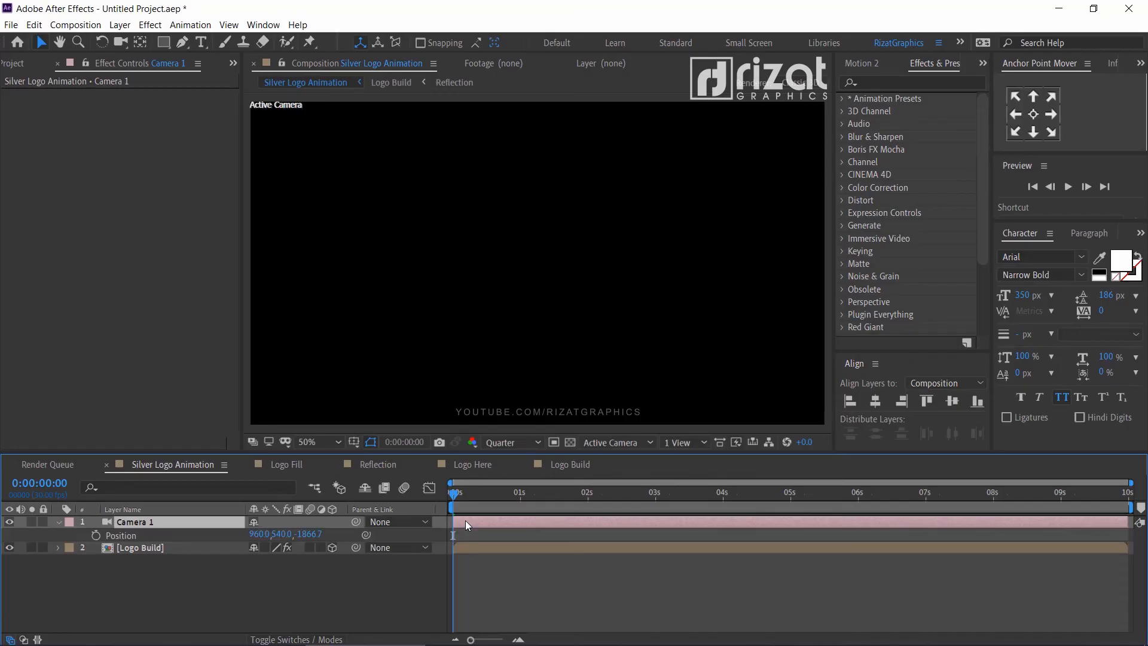
pyautogui.click(95, 534)
pyautogui.press(',')
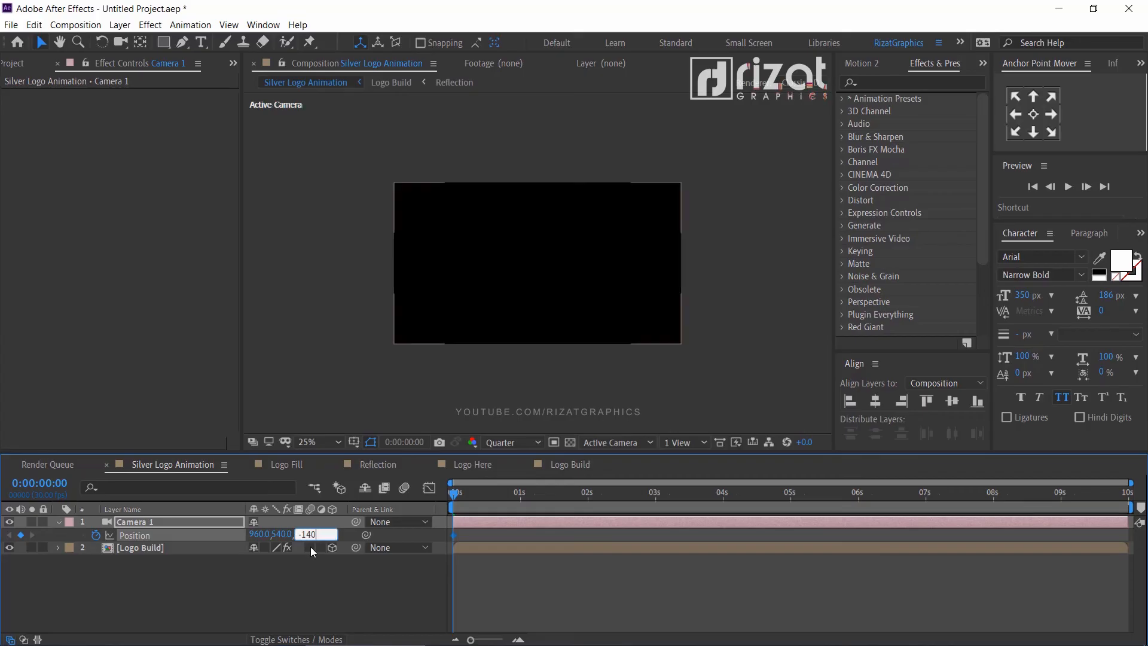
pyautogui.write('0')
pyautogui.press('Return')
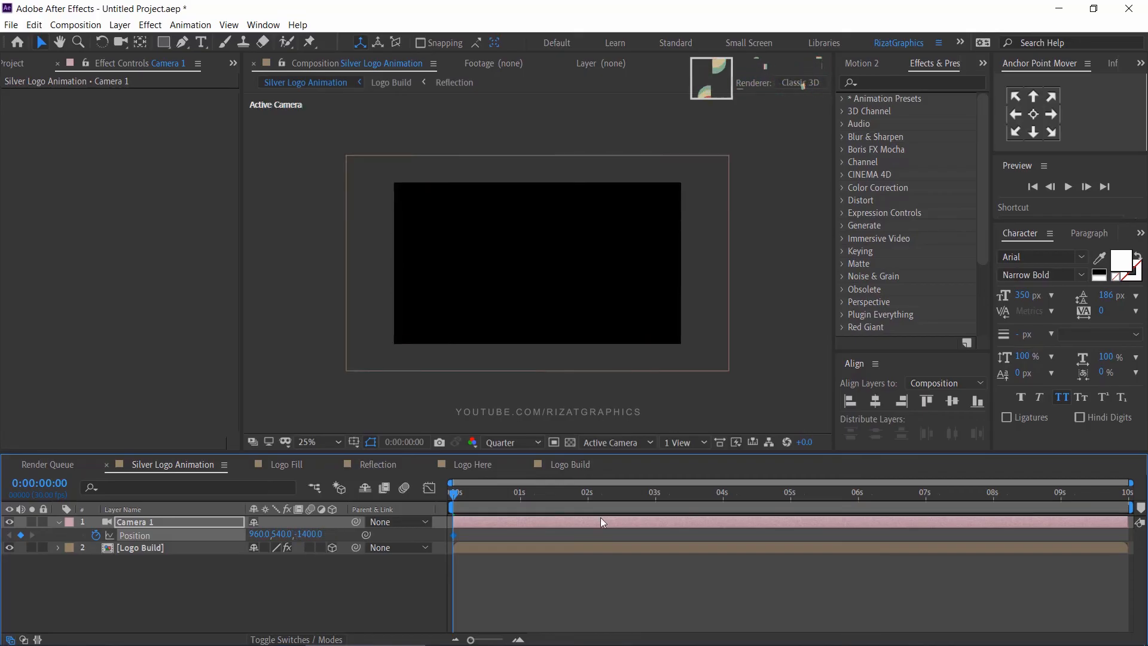
# Step: Keyframe Camera 1's Z position at -2000 at 0:00:05:00
pyautogui.click(790, 494)
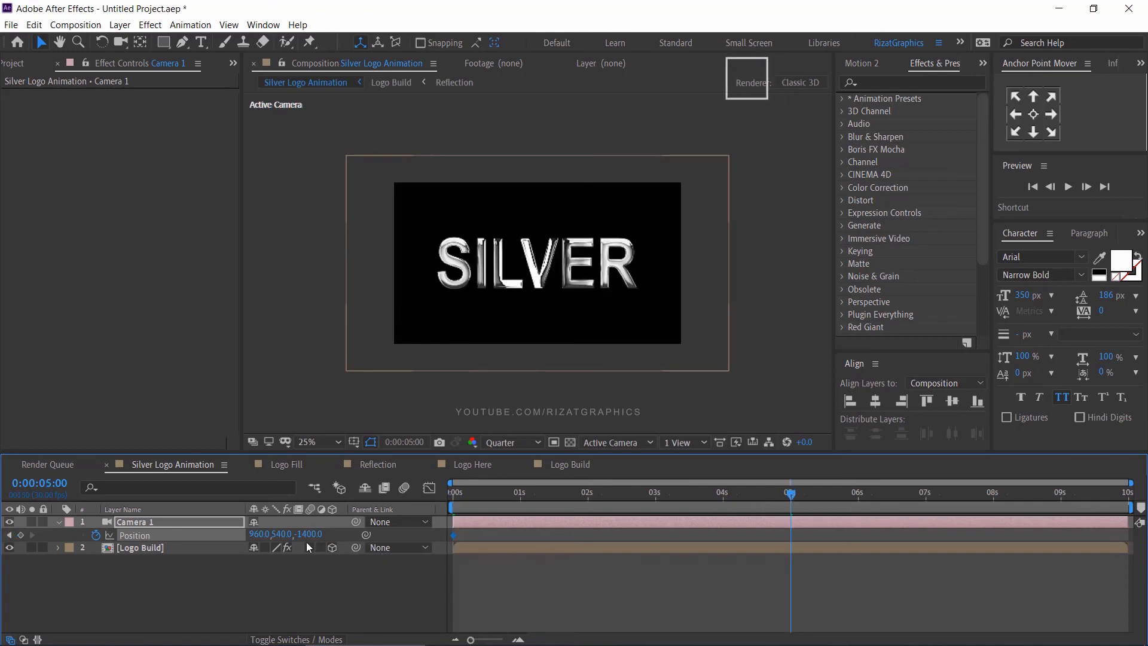
pyautogui.moveTo(312, 534); pyautogui.dragTo(101, 534)
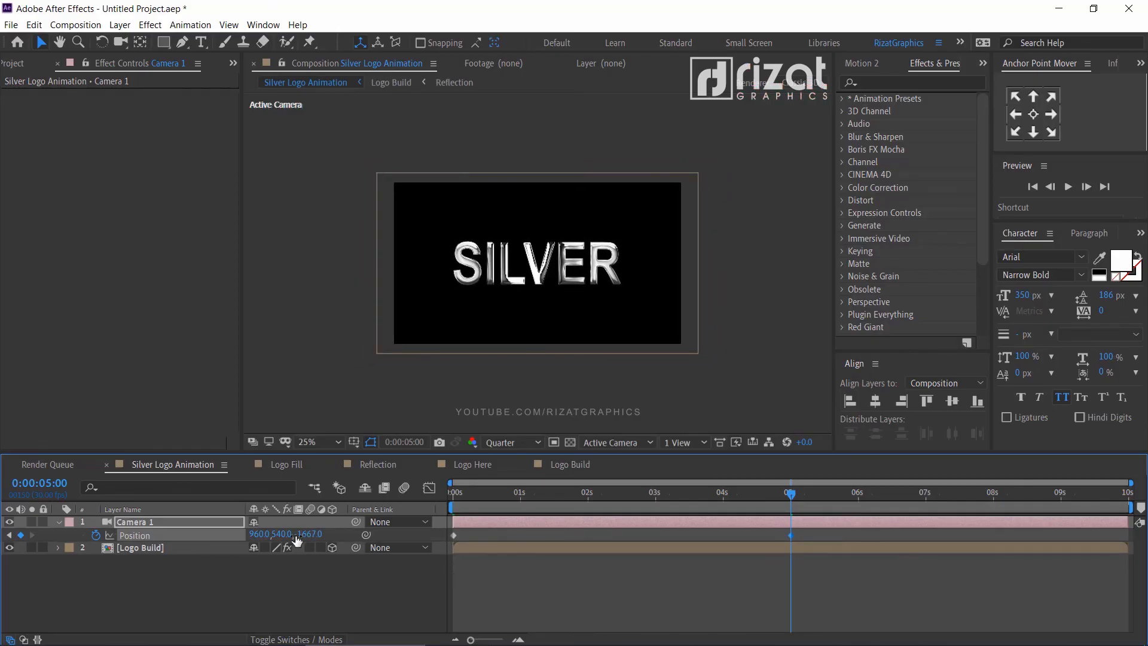
pyautogui.moveTo(291, 534); pyautogui.dragTo(108, 527)
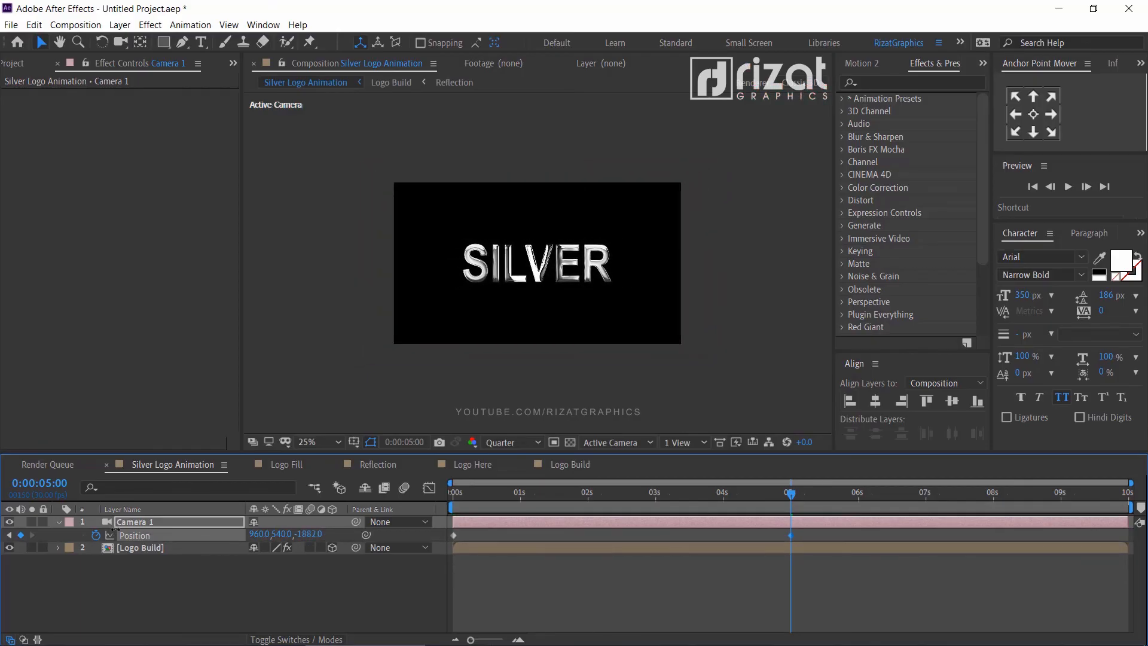
pyautogui.click(309, 534)
pyautogui.write('-2000')
pyautogui.press('Return')
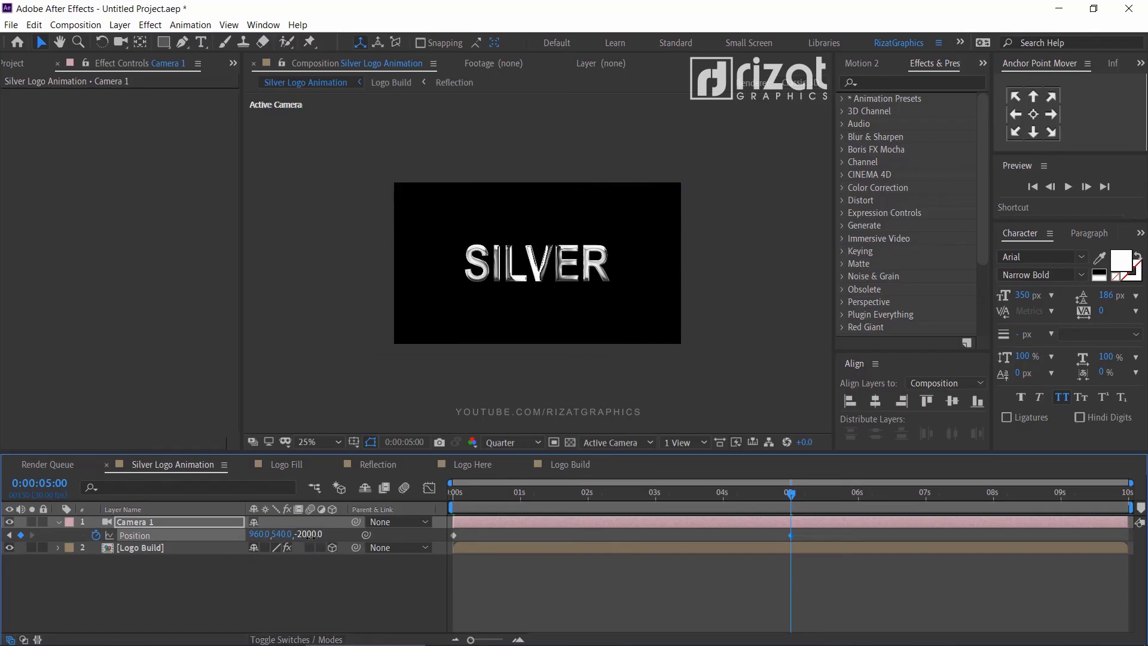
# Step: Preview the camera move together with the logo reveal from the start
pyautogui.scroll(2, 559, 355)
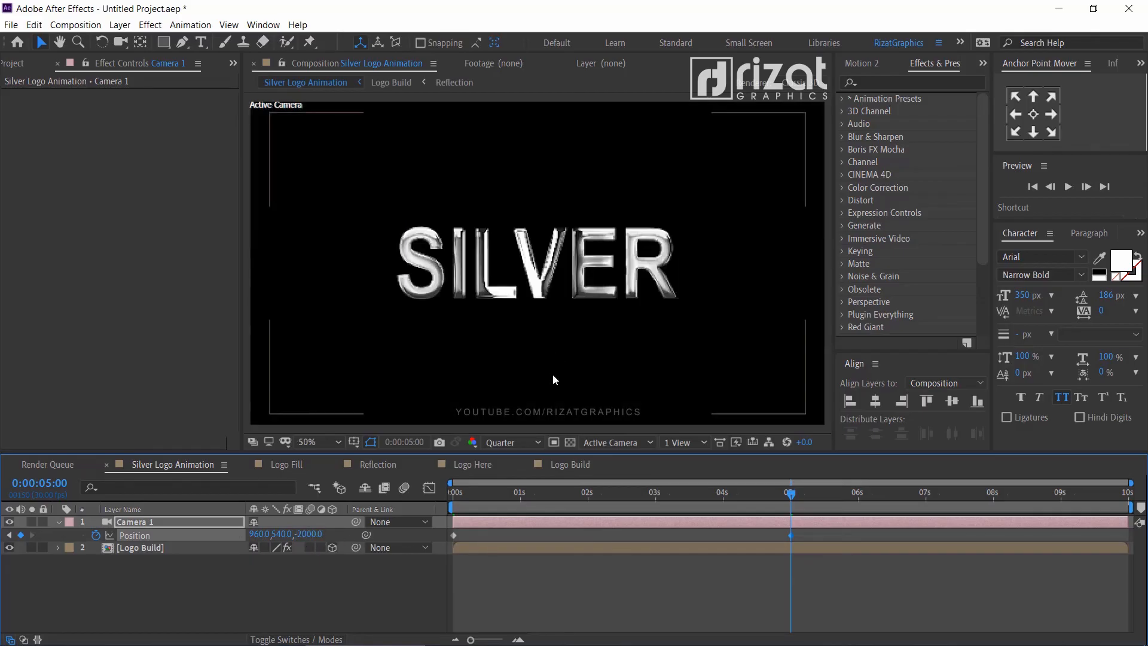
pyautogui.click(456, 492)
pyautogui.press('Home')
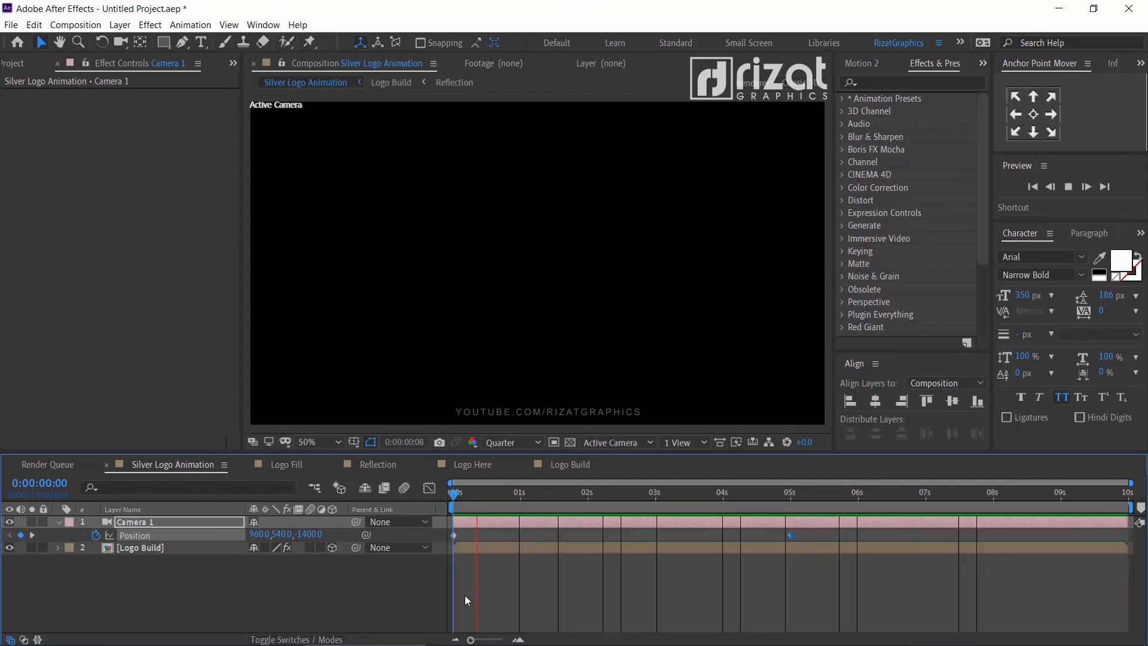
pyautogui.click(469, 592)
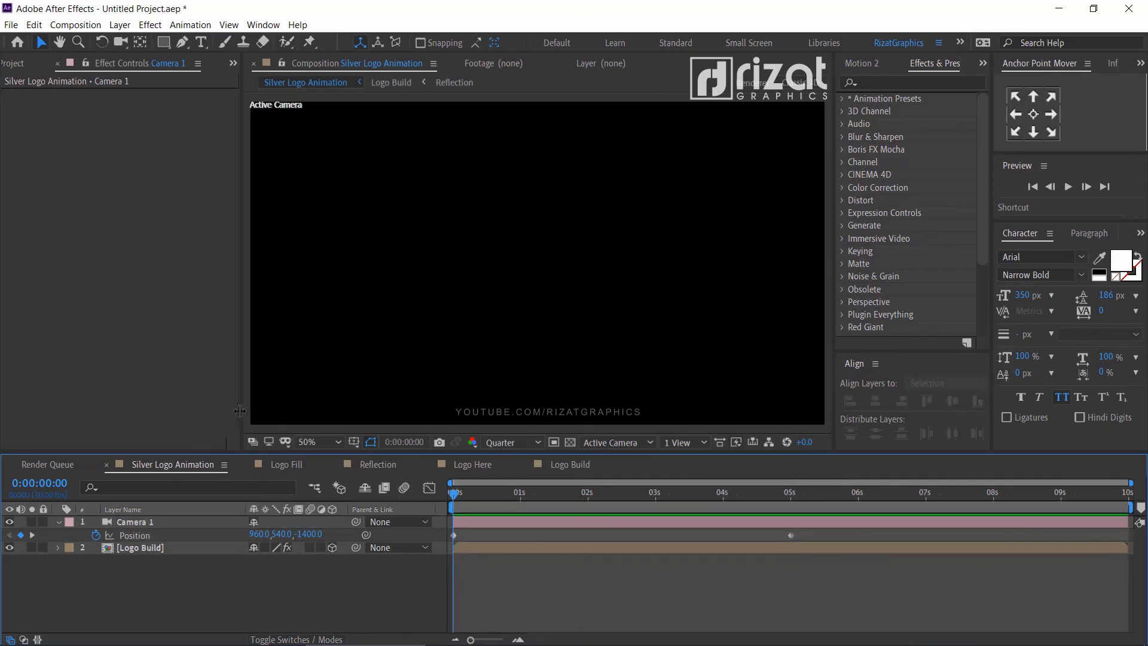
# Step: Enlarge the composition viewing area and collapse Camera 1's properties, replaying the animation from the start
pyautogui.moveTo(239, 410); pyautogui.dragTo(215, 410)
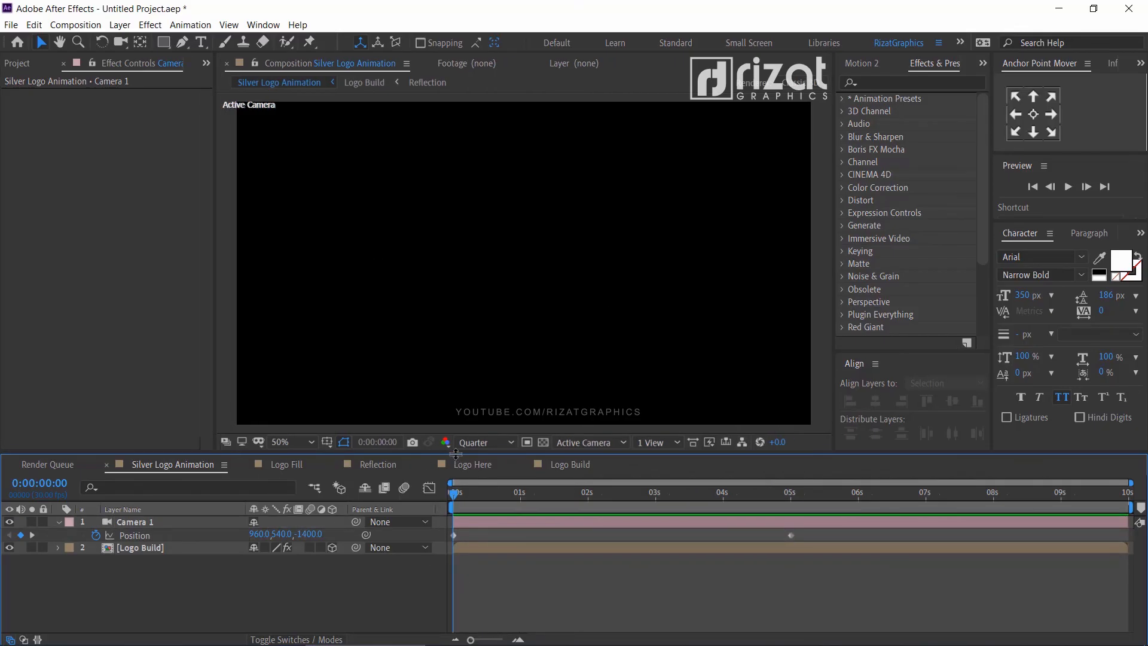
pyautogui.moveTo(455, 454); pyautogui.dragTo(450, 475)
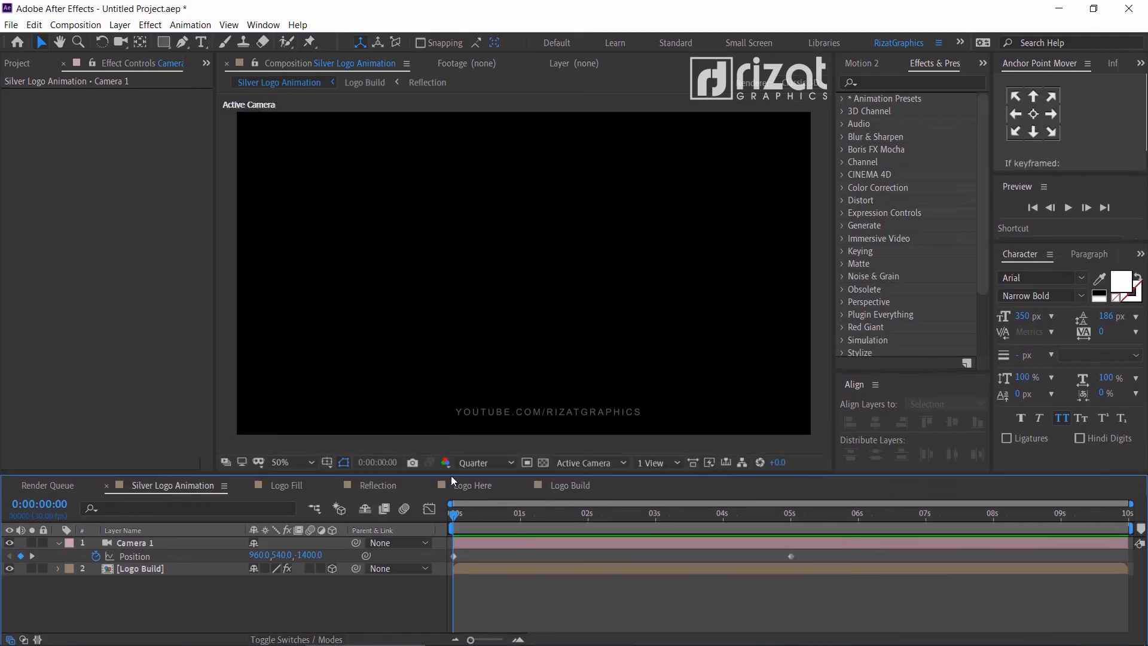
pyautogui.click(57, 543)
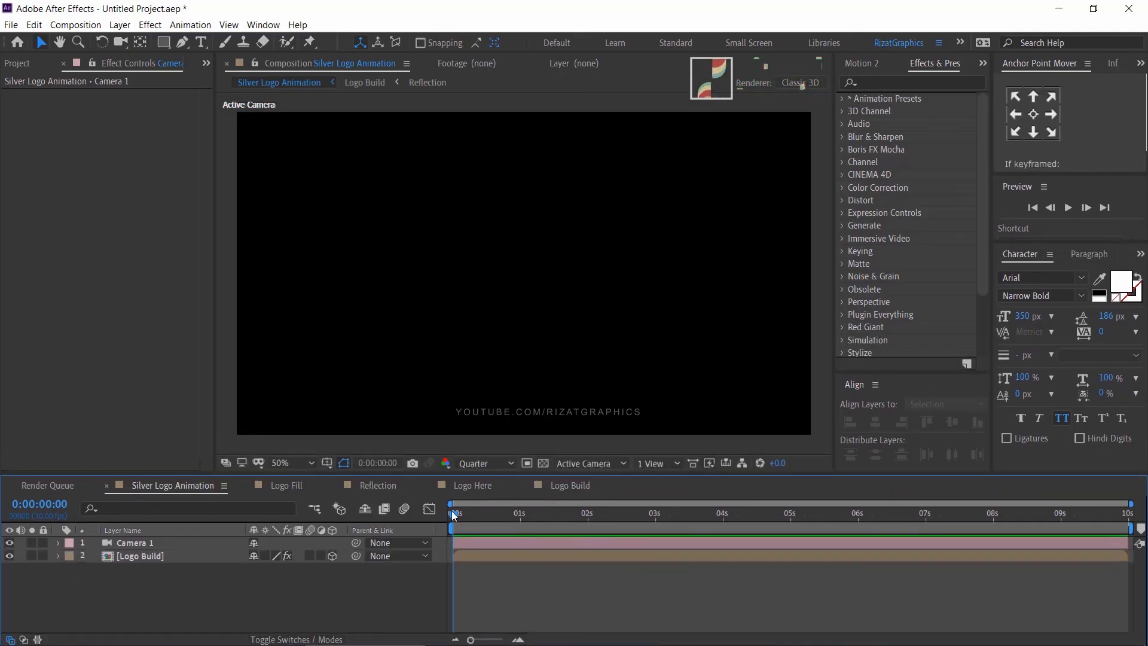
pyautogui.press('space')
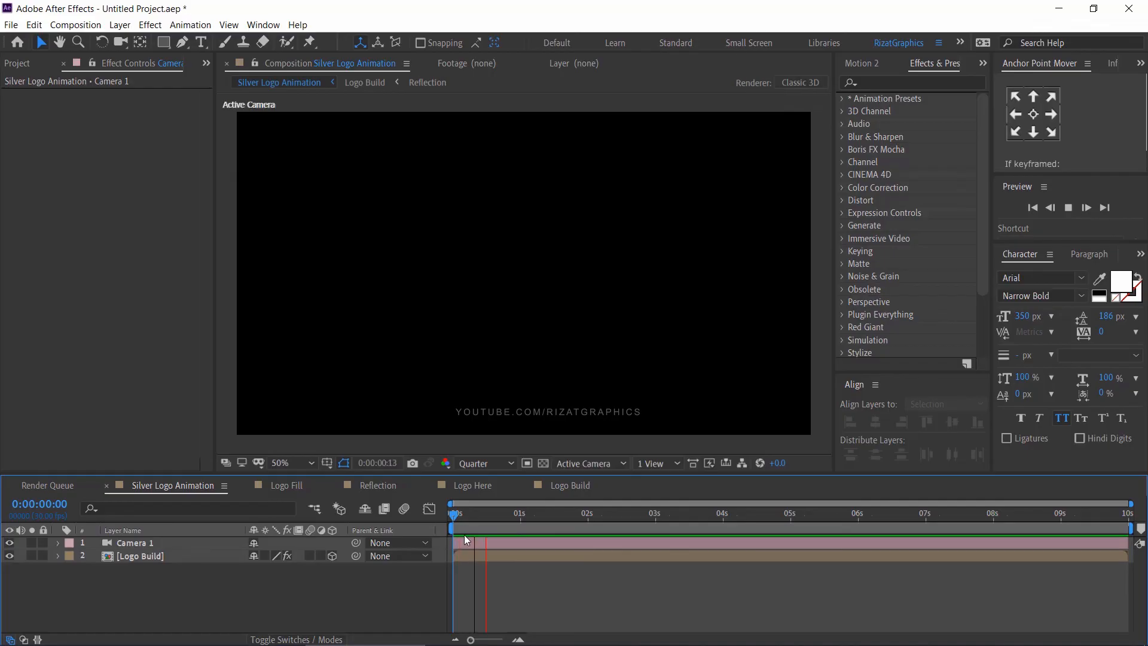